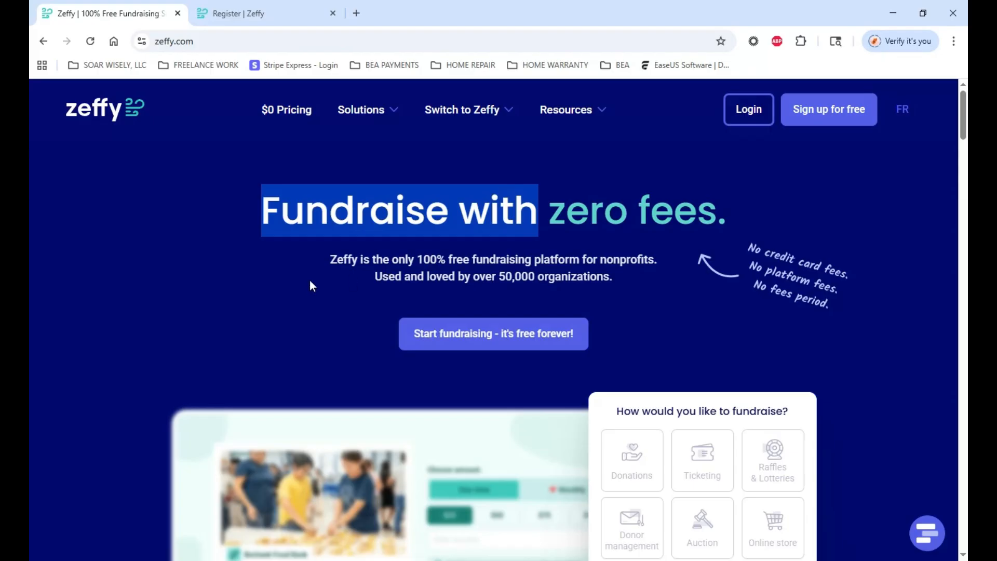
Review the zero-fee claims on the Zeffy homepage and the free-pricing details on its $0 Pricing page.
drag(329, 259, 477, 267)
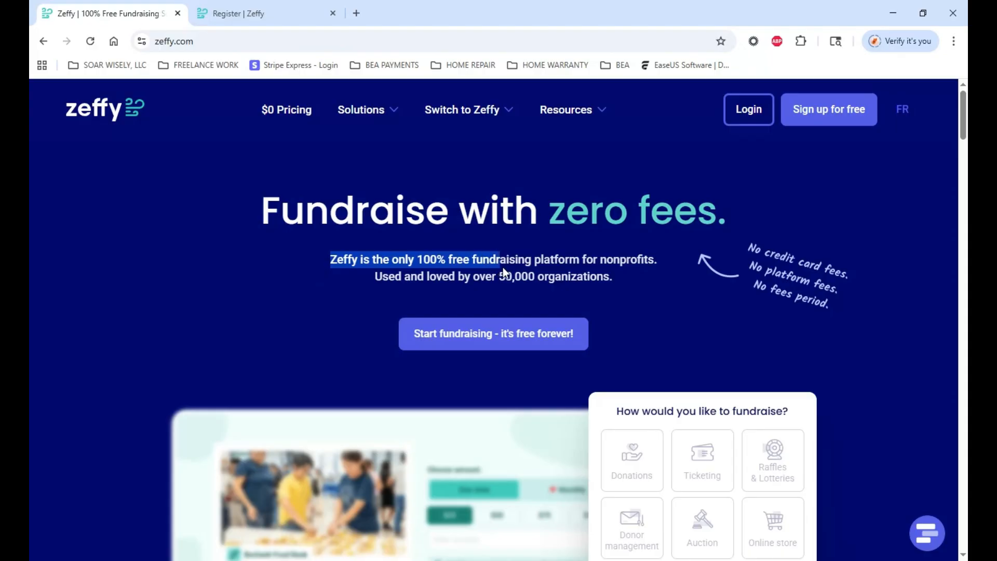
drag(514, 269, 580, 284)
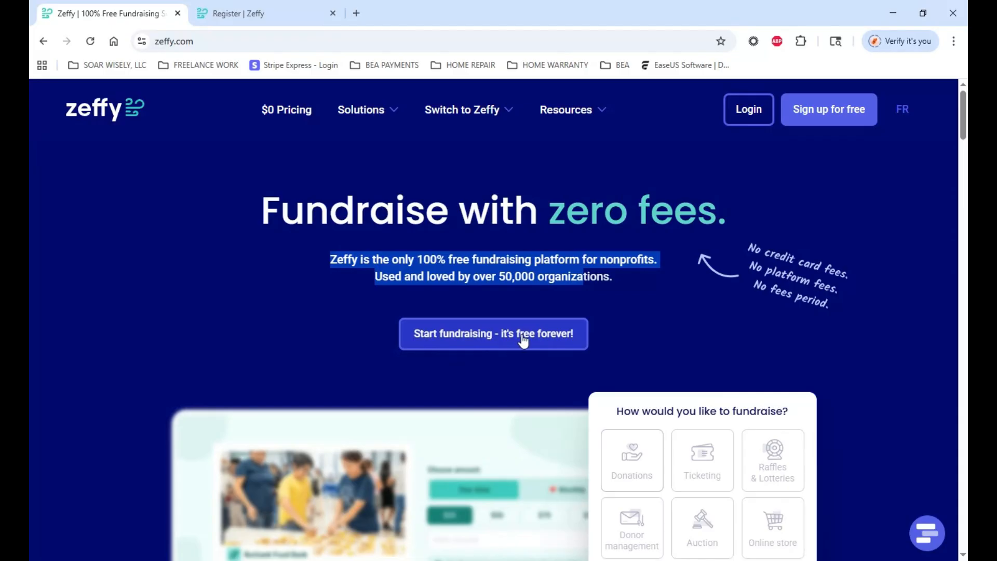
click(282, 112)
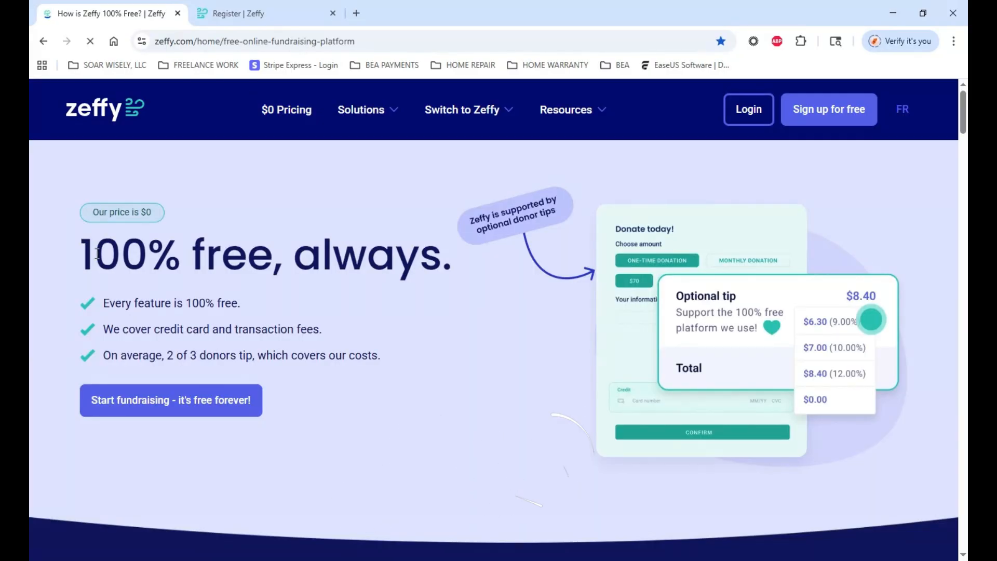
drag(95, 254, 321, 257)
click(186, 313)
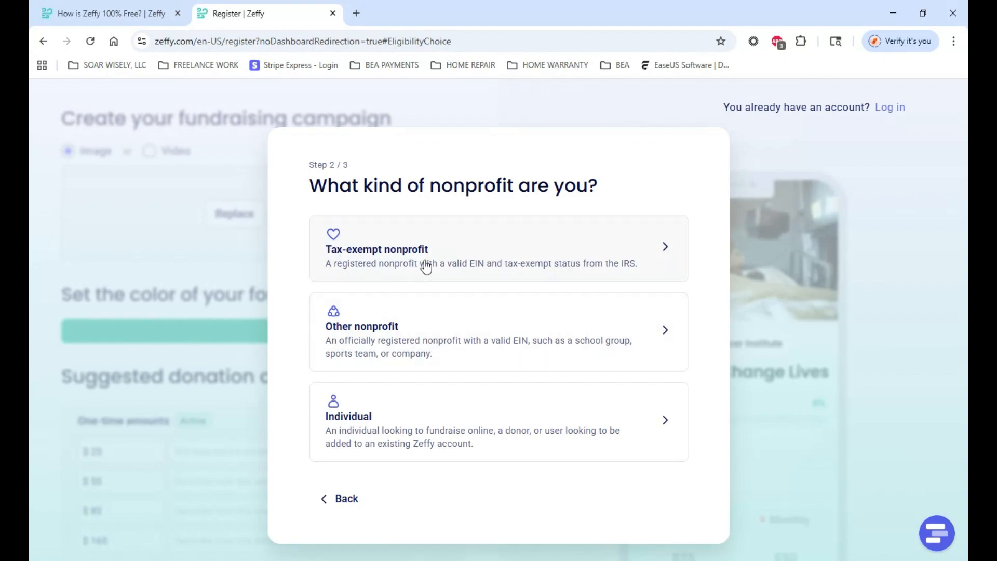
Register as a tax-exempt nonprofit and search for the legal nonprofit name "PRETTY PAWS FOUNDATION".
click(668, 251)
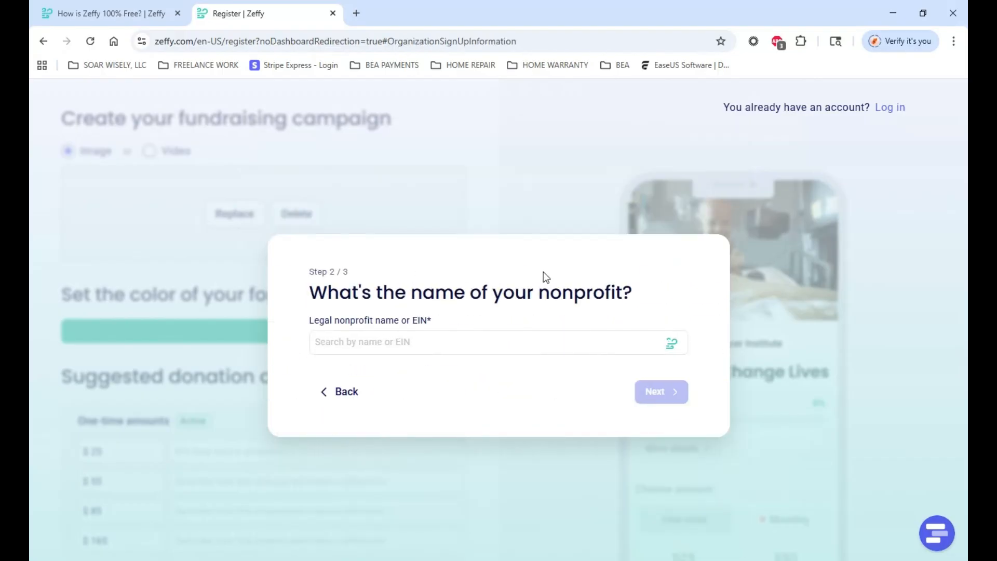
click(358, 355)
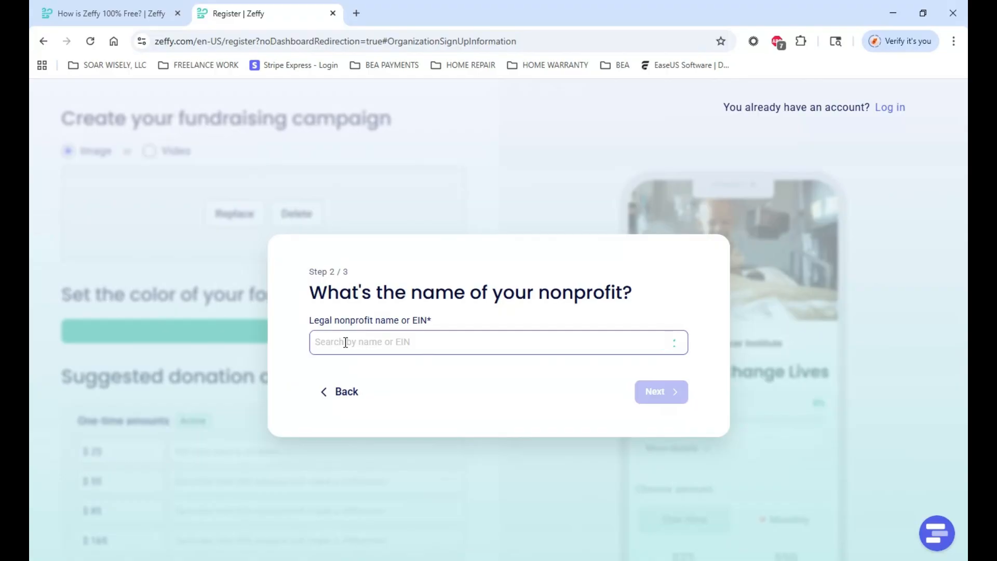
click(345, 343)
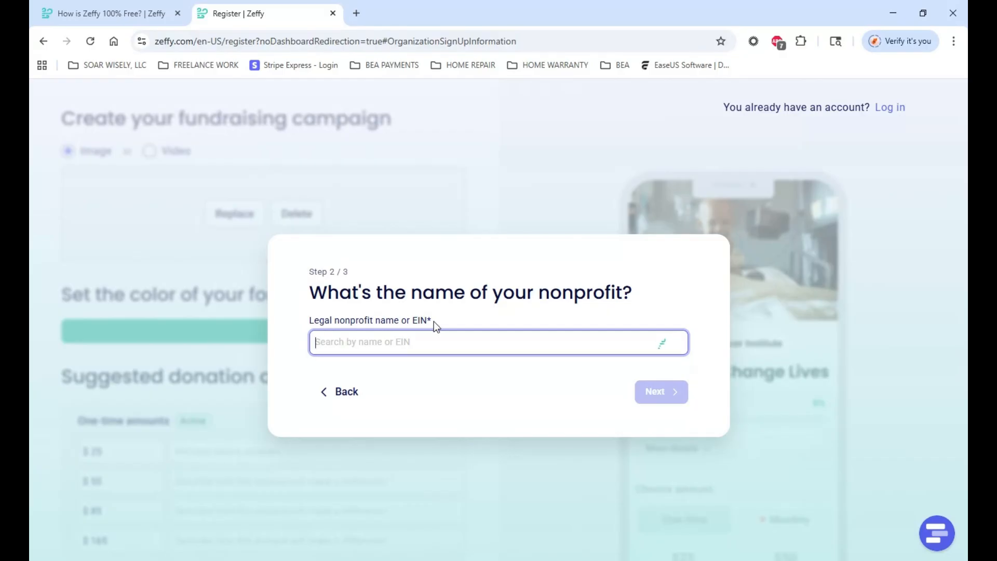
click(334, 344)
text(PR)
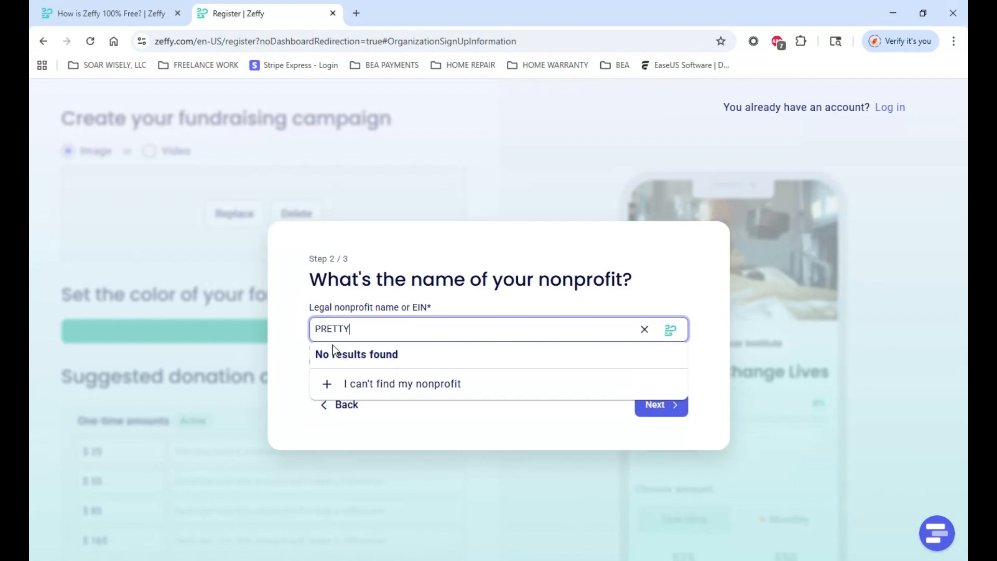
text(ETTY PAWS FOUNDA)
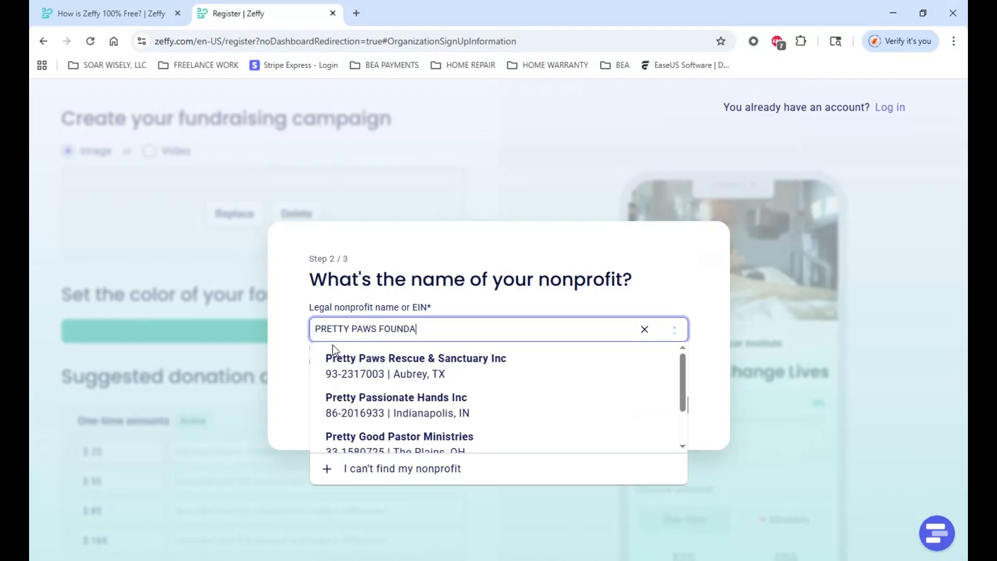
text(TION)
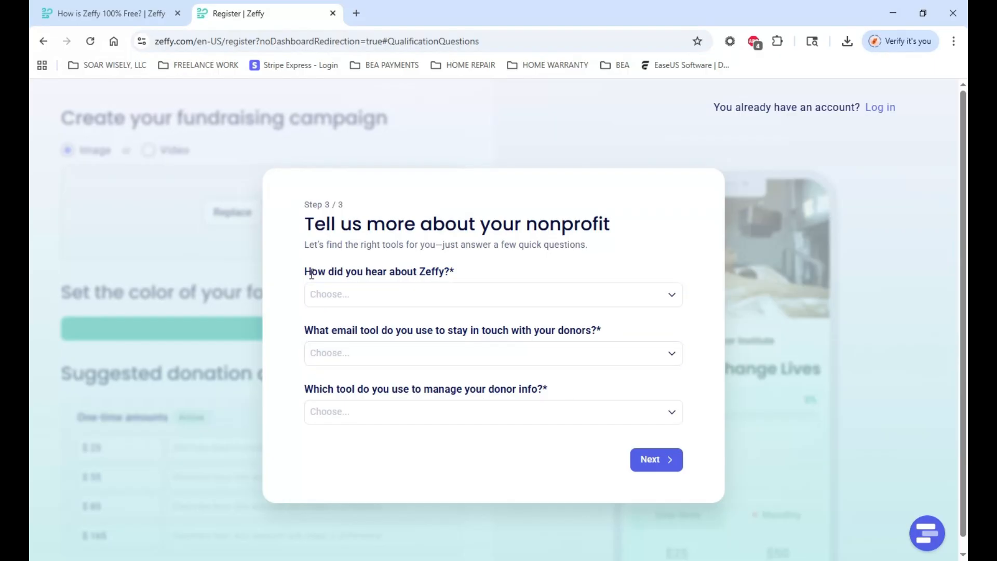
Answer that Zeffy was found through an AI assistance tool (ChatGPT, Claude) and that Gmail is the donor email tool.
click(666, 301)
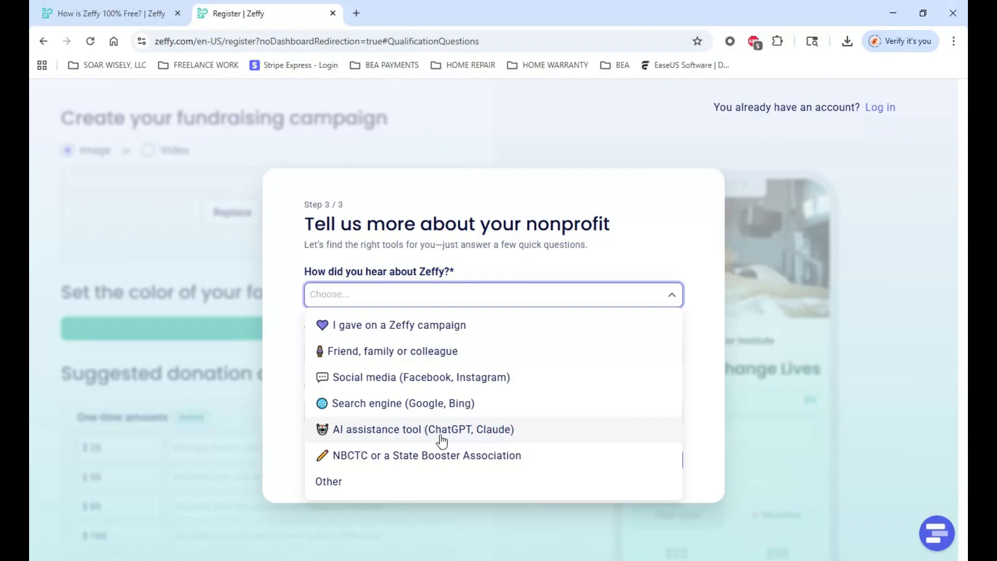
click(385, 431)
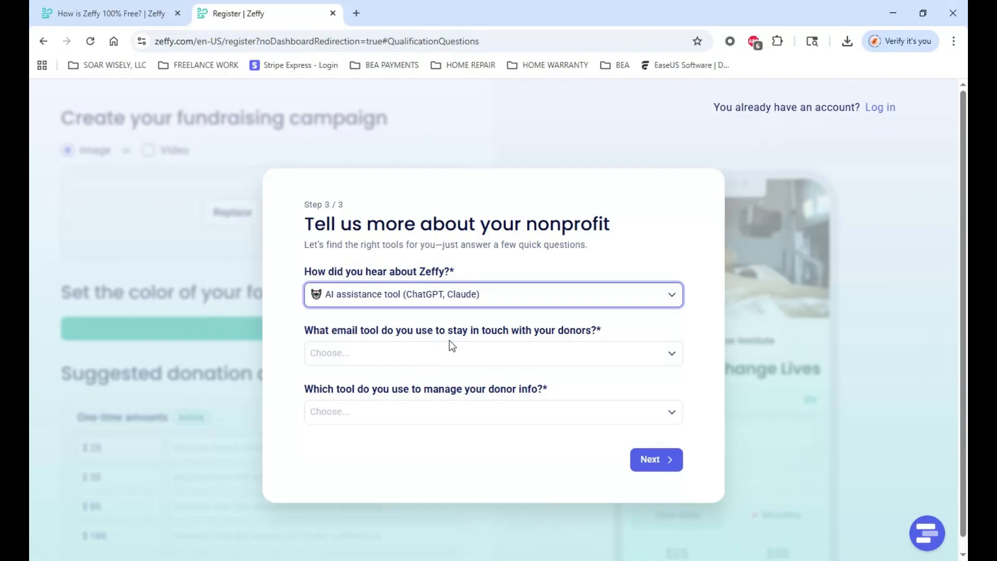
click(622, 357)
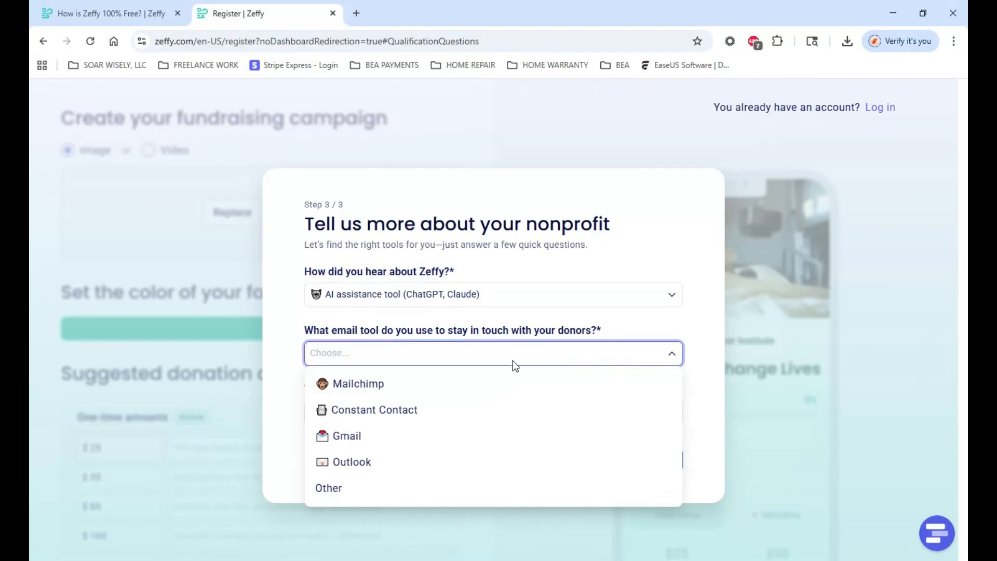
click(340, 444)
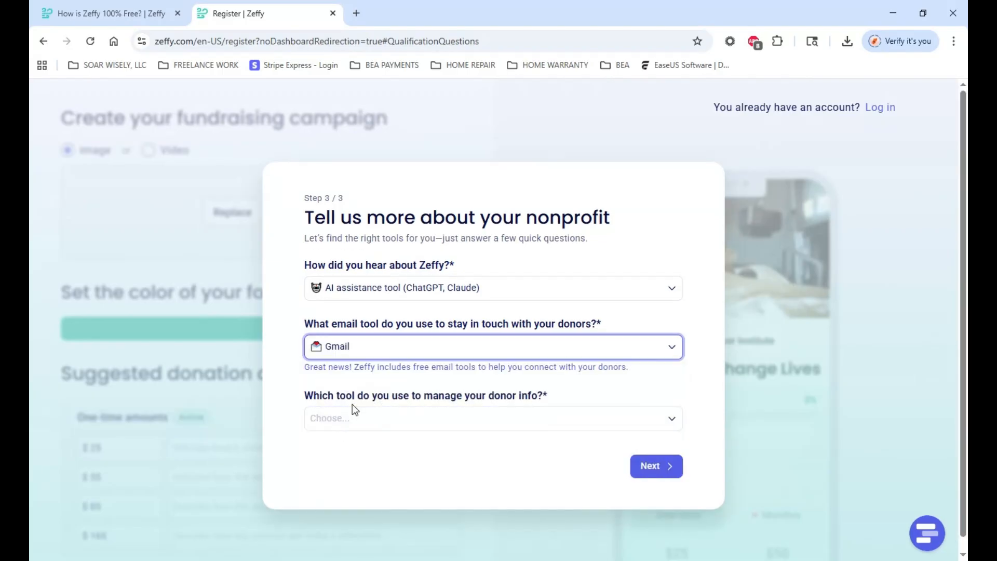
click(400, 356)
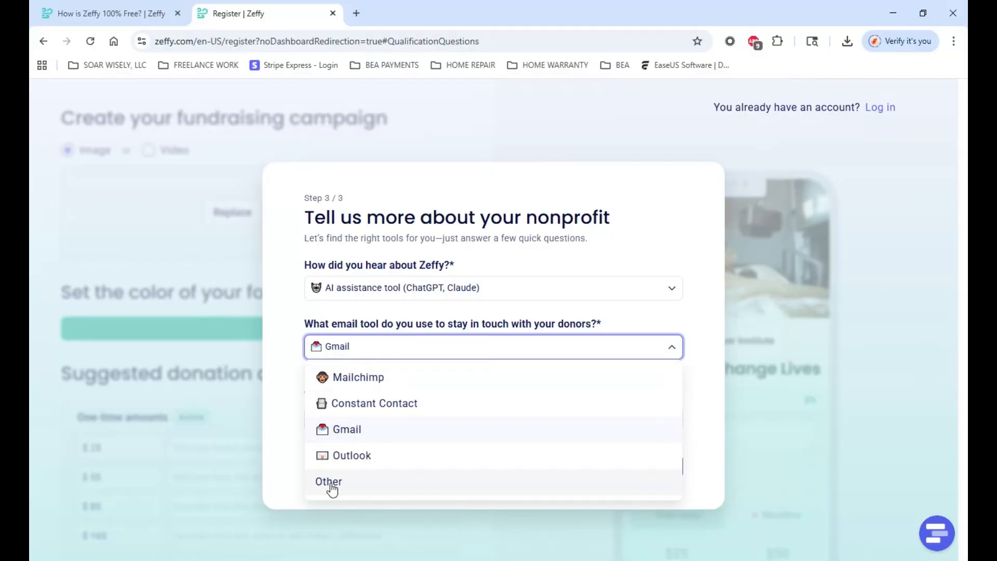
click(362, 347)
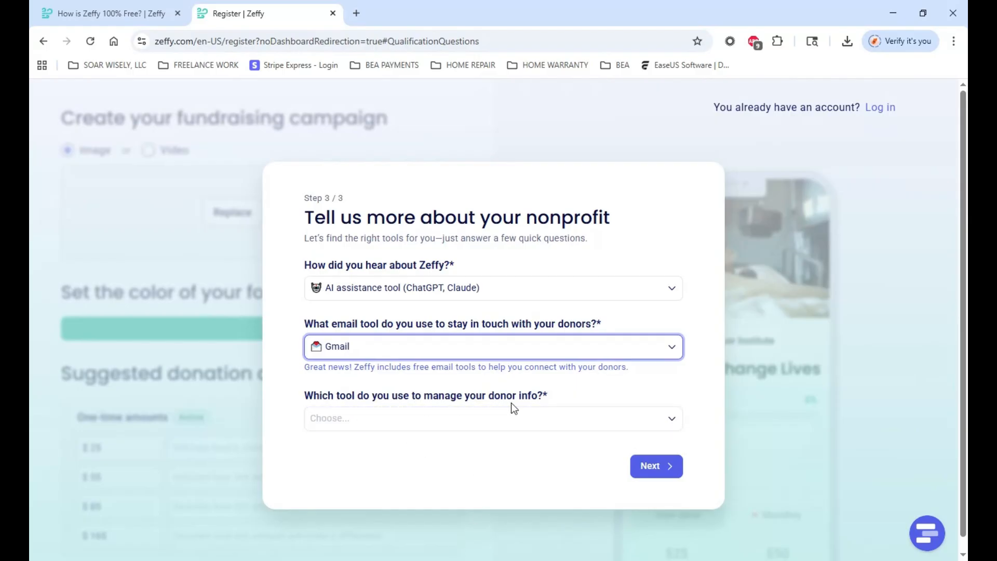
Choose Google Sheets or Excel as the donor info management tool and submit the nonprofit questionnaire.
click(520, 420)
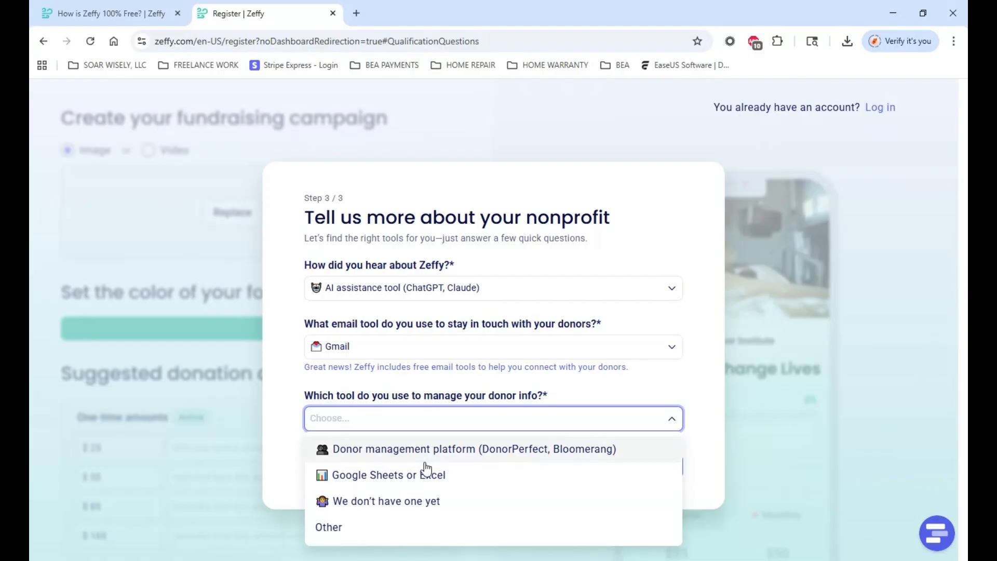
click(366, 476)
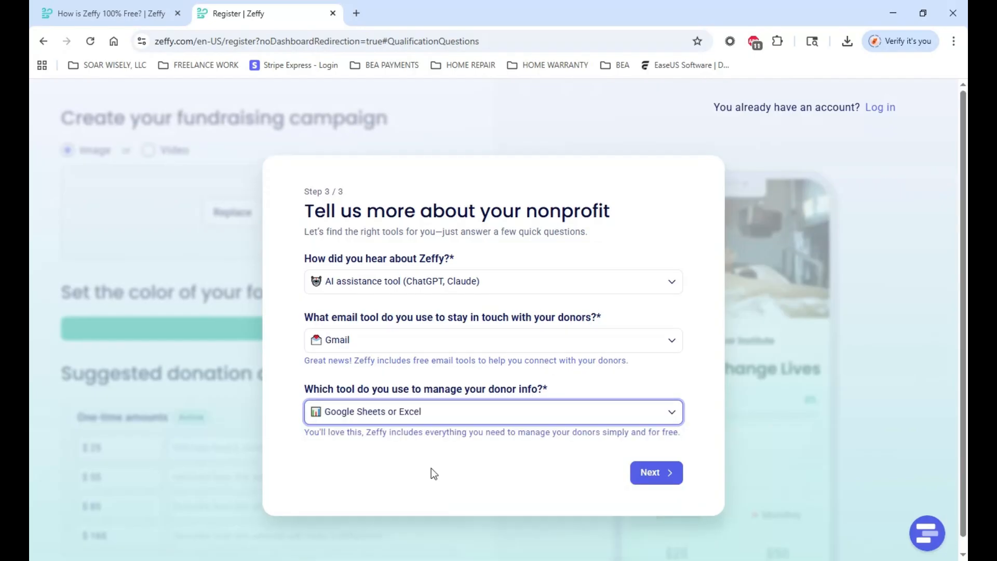
click(666, 475)
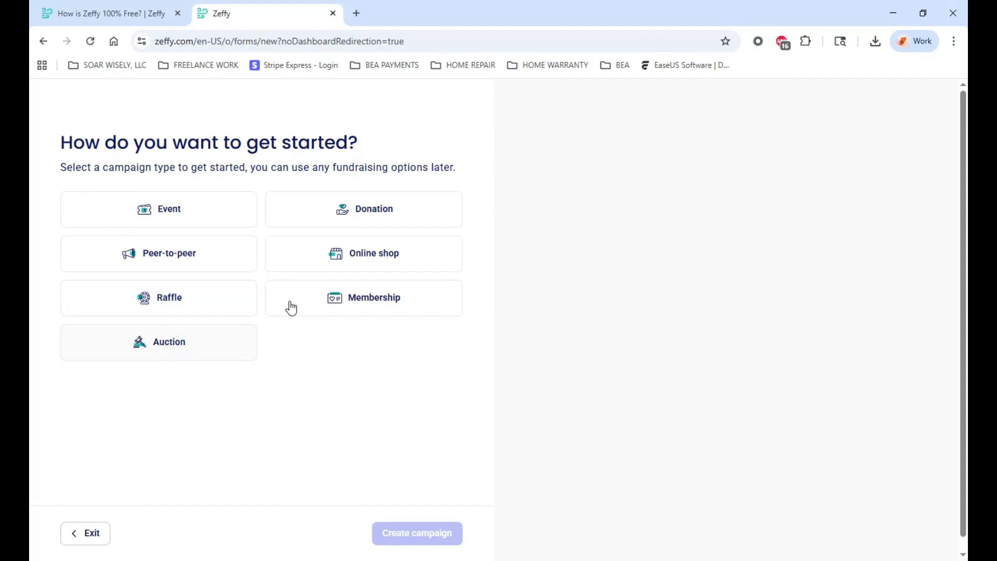
Select the Donation campaign type, preview its desktop and mobile layouts, and create the donation campaign.
click(373, 219)
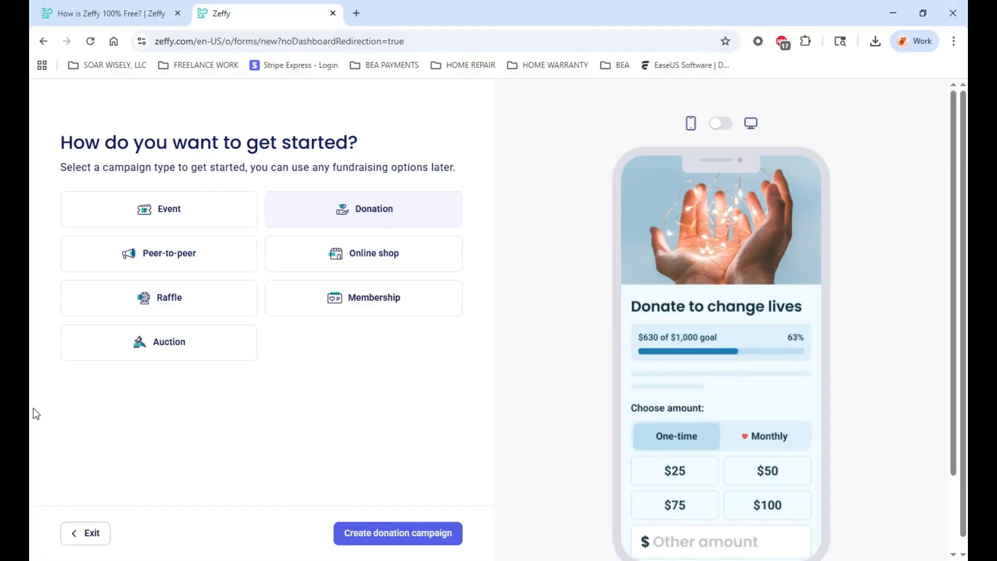
scroll(317, 473, down, 1)
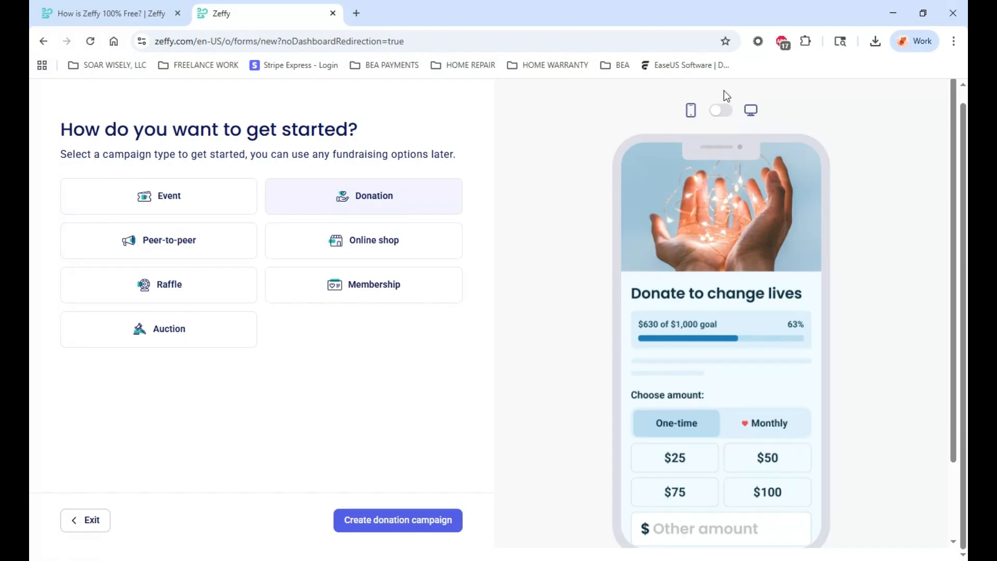
click(721, 110)
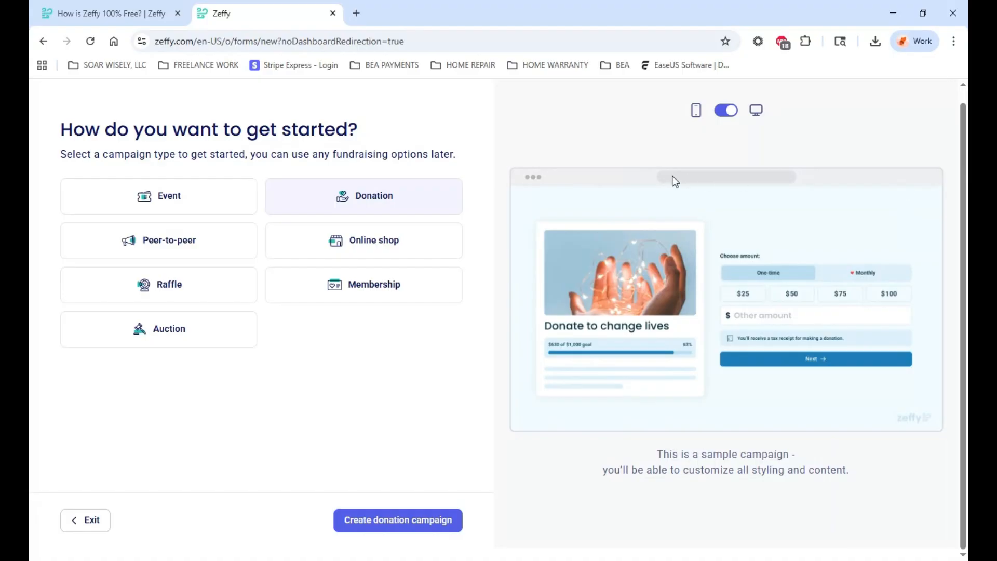
click(729, 111)
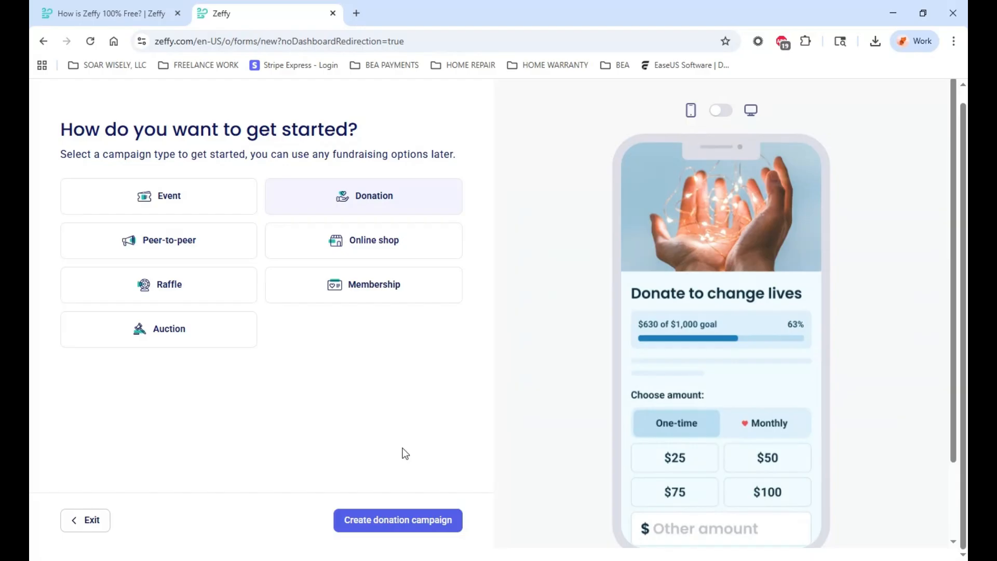
click(408, 521)
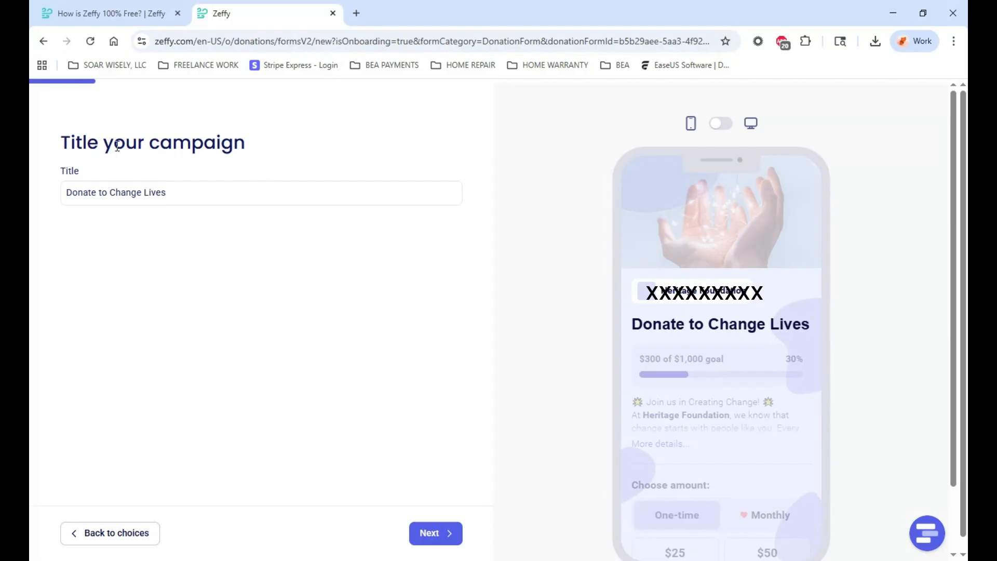
Change the campaign title to "Donate to help the elderly".
click(92, 188)
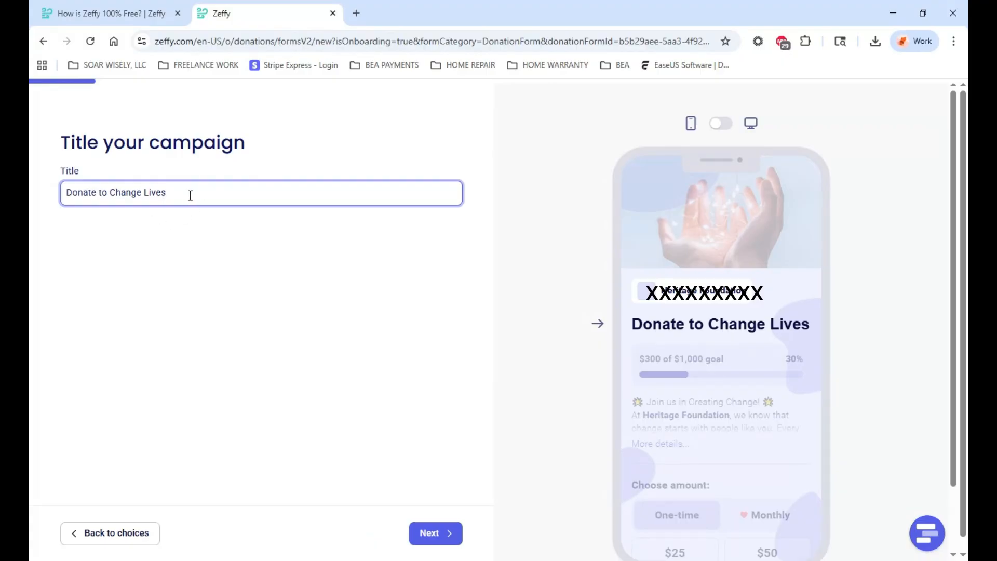
key(BackSpace)
key(BackSpace)
key(BackSpace)
key(BackSpace)
key(BackSpace)
key(BackSpace)
key(BackSpace)
key(BackSpace)
key(BackSpace)
key(BackSpace)
key(BackSpace)
key(BackSpace)
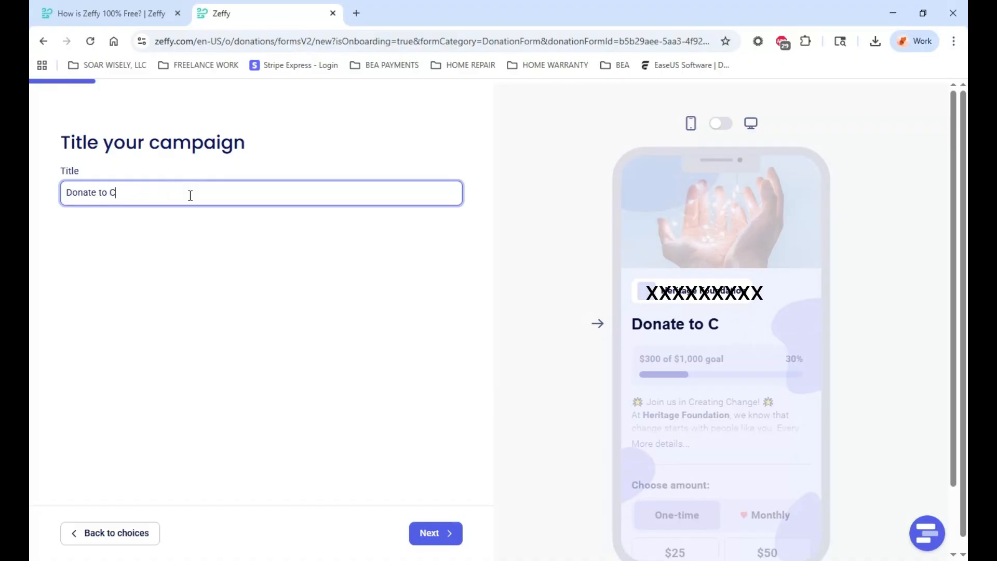
text(help)
text( unde)
key(BackSpace)
key(BackSpace)
key(BackSpace)
key(BackSpace)
key(BackSpace)
text(th)
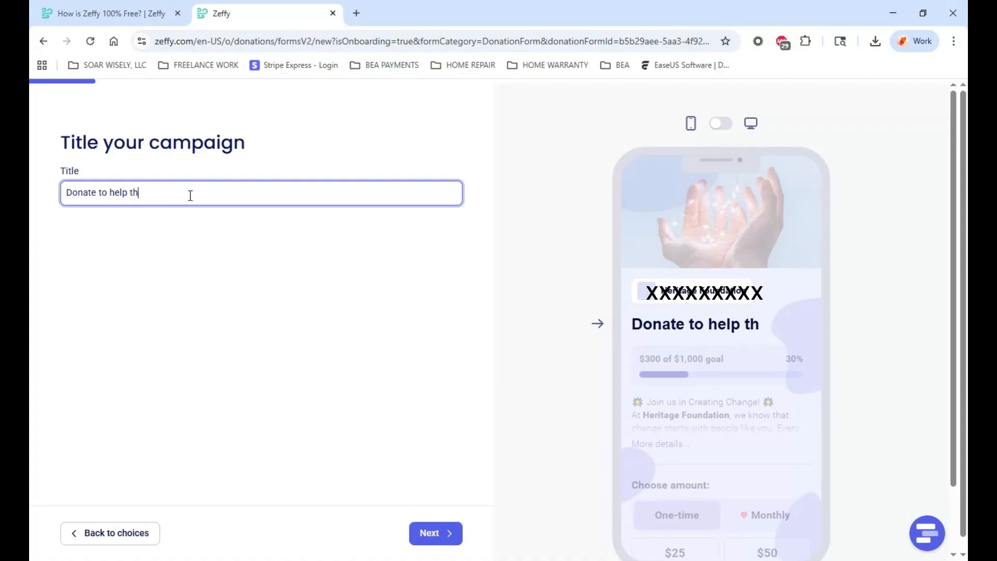
text(e elderbly)
key(BackSpace)
key(BackSpace)
key(BackSpace)
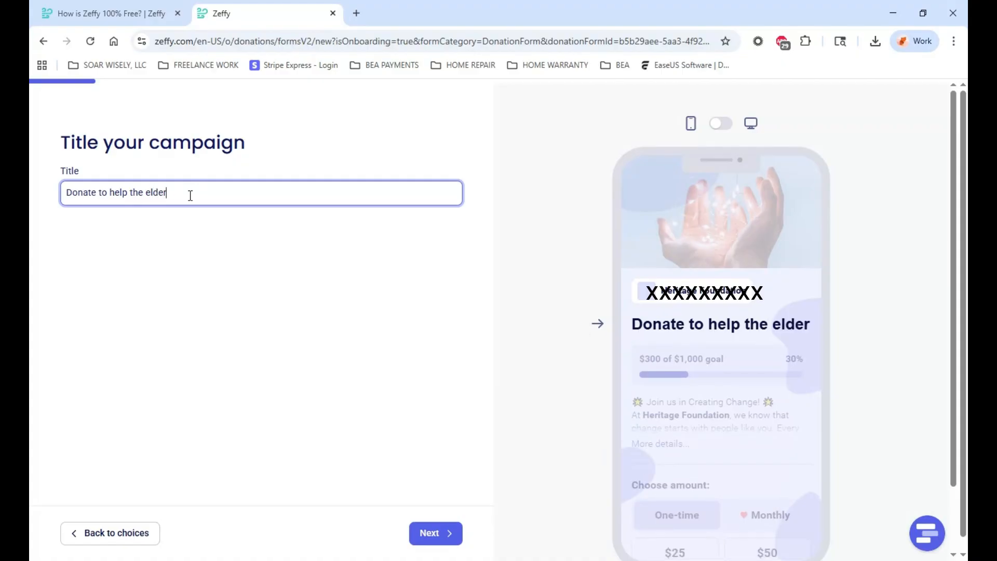
text(ly)
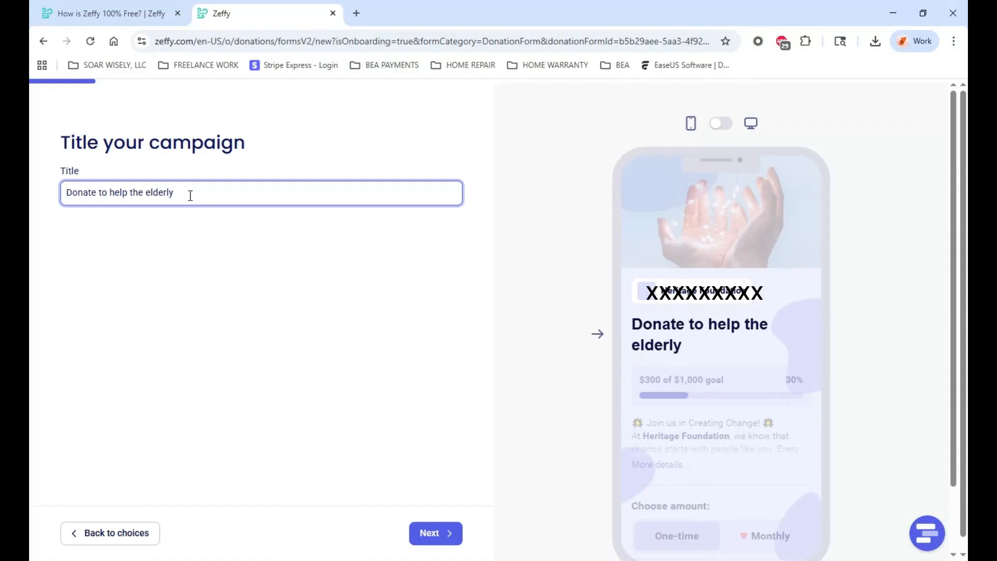
Reword the campaign title to "Donate to help supplement veterinary costs for the elderly who own pets.".
key(BackSpace)
key(BackSpace)
key(BackSpace)
key(BackSpace)
key(BackSpace)
key(BackSpace)
key(BackSpace)
key(BackSpace)
key(BackSpace)
key(BackSpace)
key(BackSpace)
key(BackSpace)
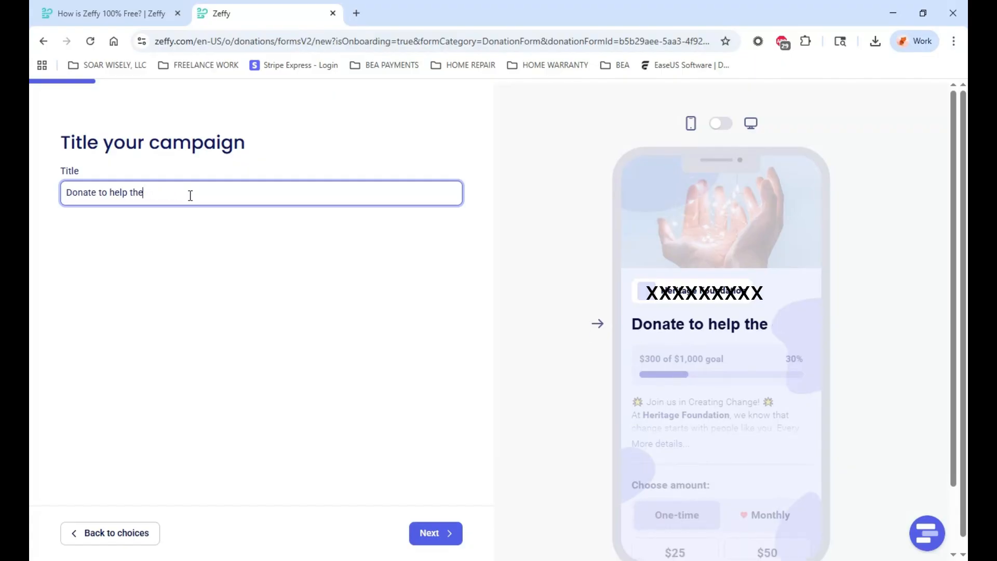
text(supplement vete)
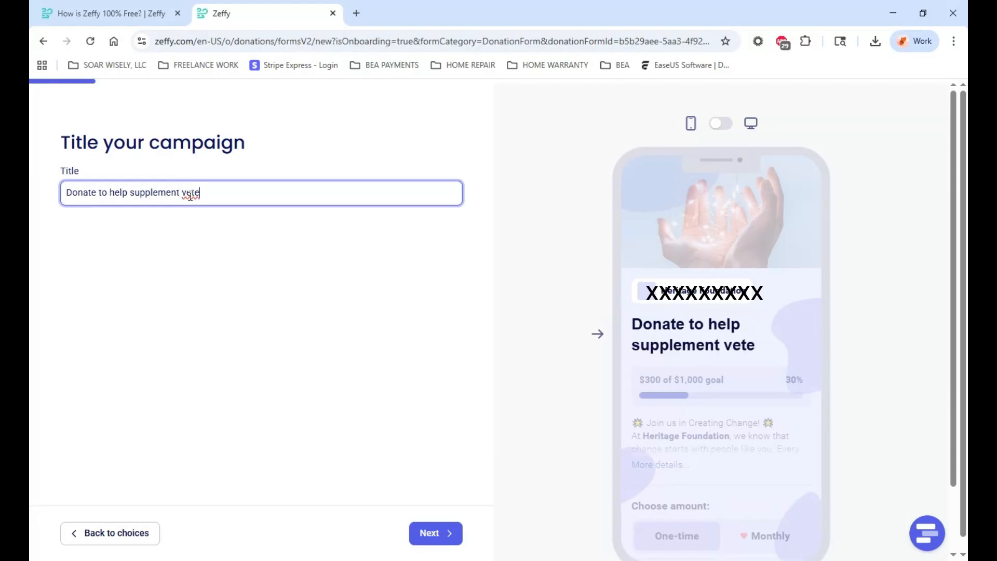
text(rinary costs )
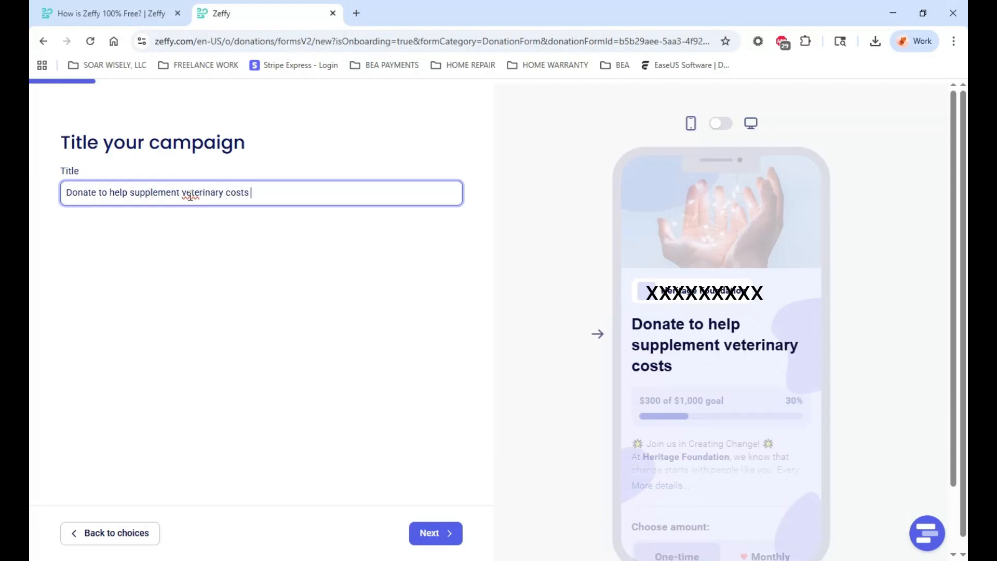
text(for the e)
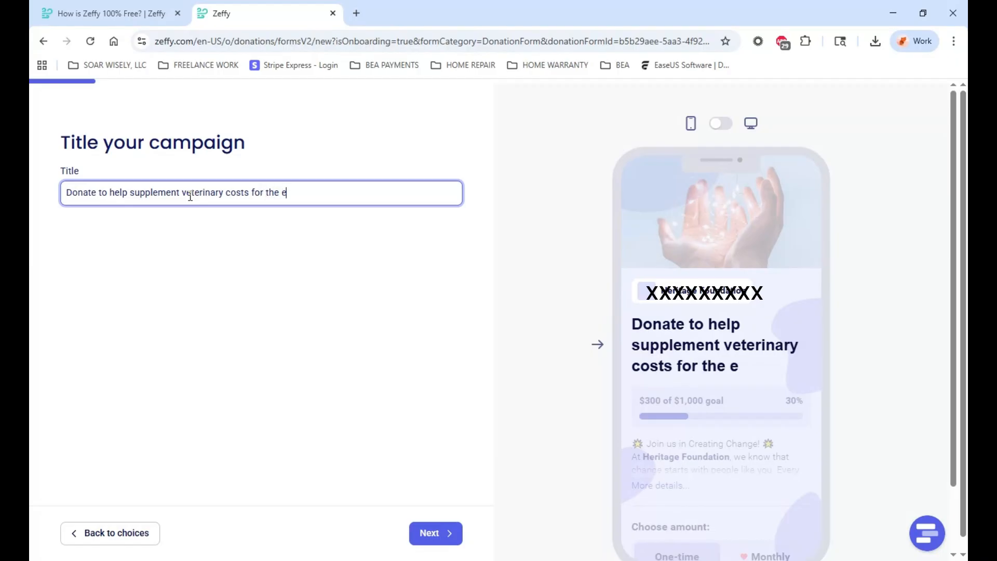
text(lderly wh)
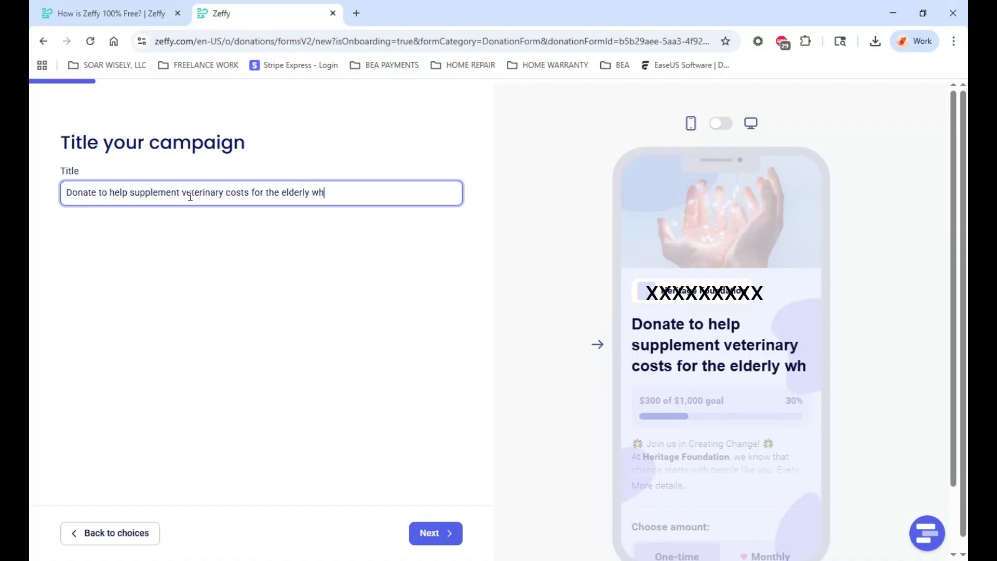
text(o own pets.)
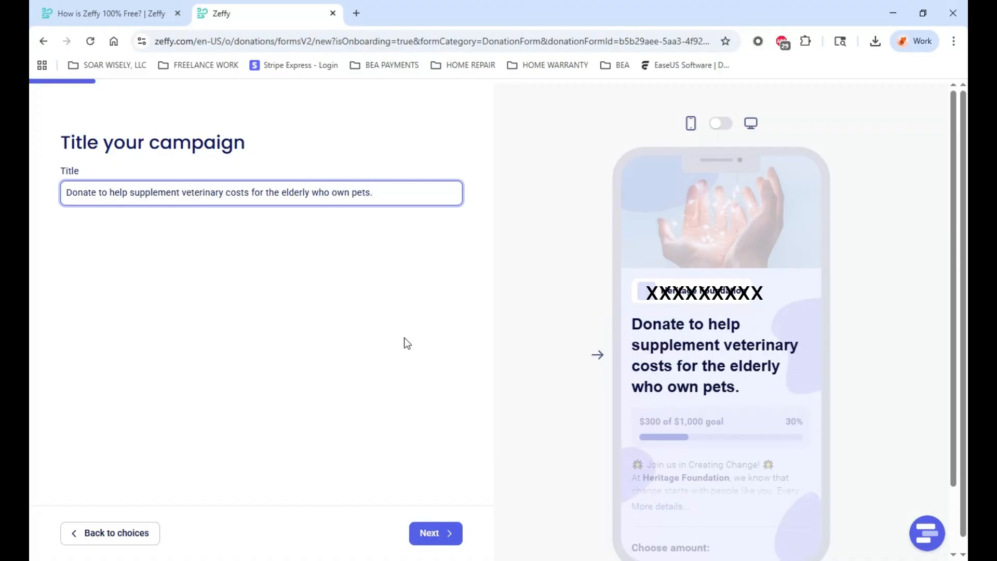
Add a fundraising goal with a target of $2500 to the campaign and continue to the mission description.
click(435, 535)
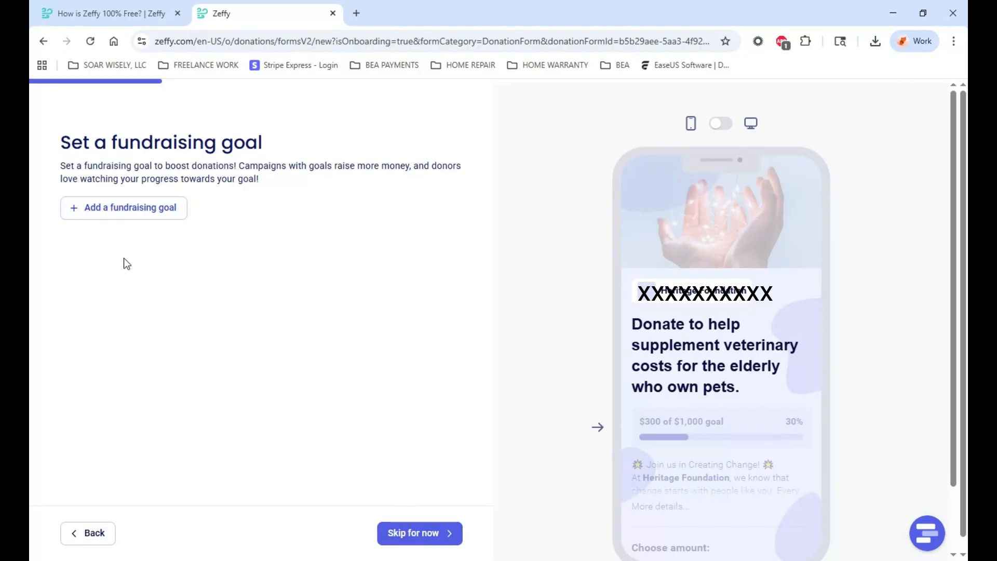
click(134, 212)
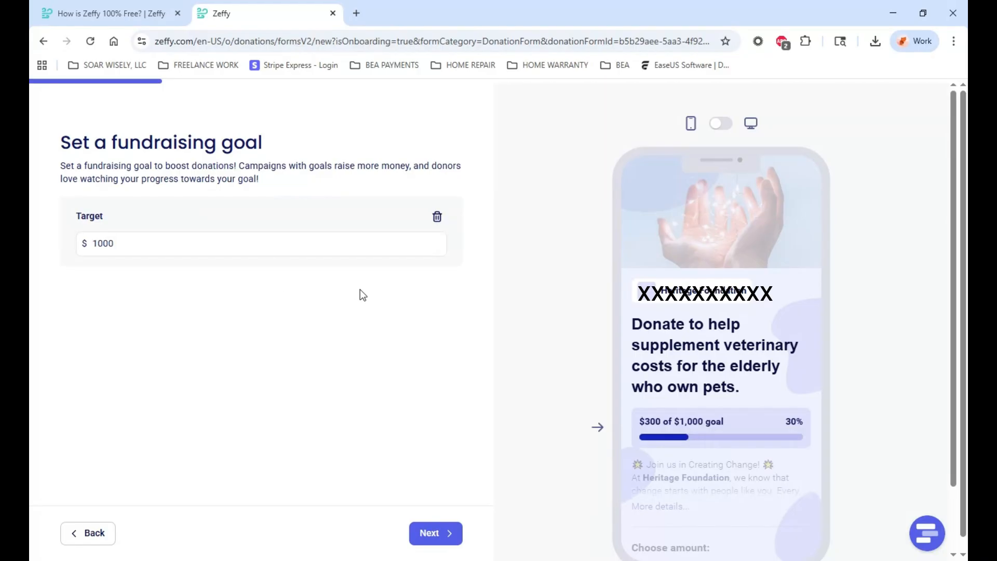
click(157, 253)
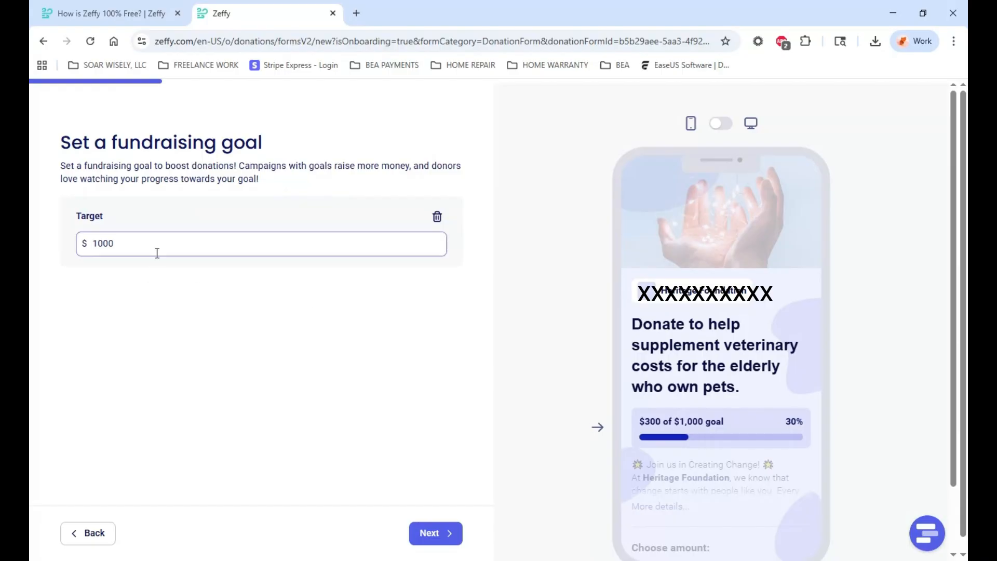
click(137, 244)
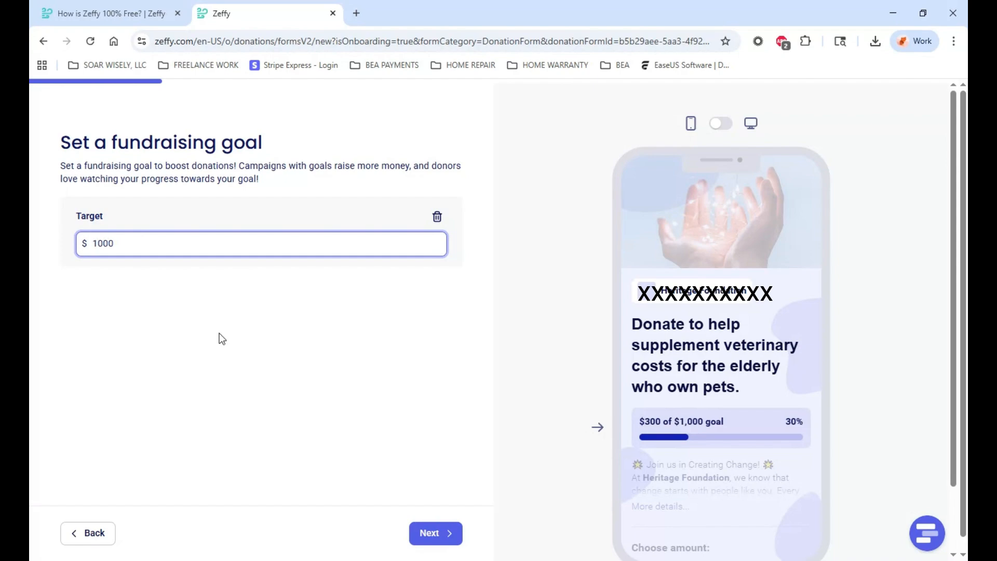
key(BackSpace)
key(Delete)
key(Delete)
key(Delete)
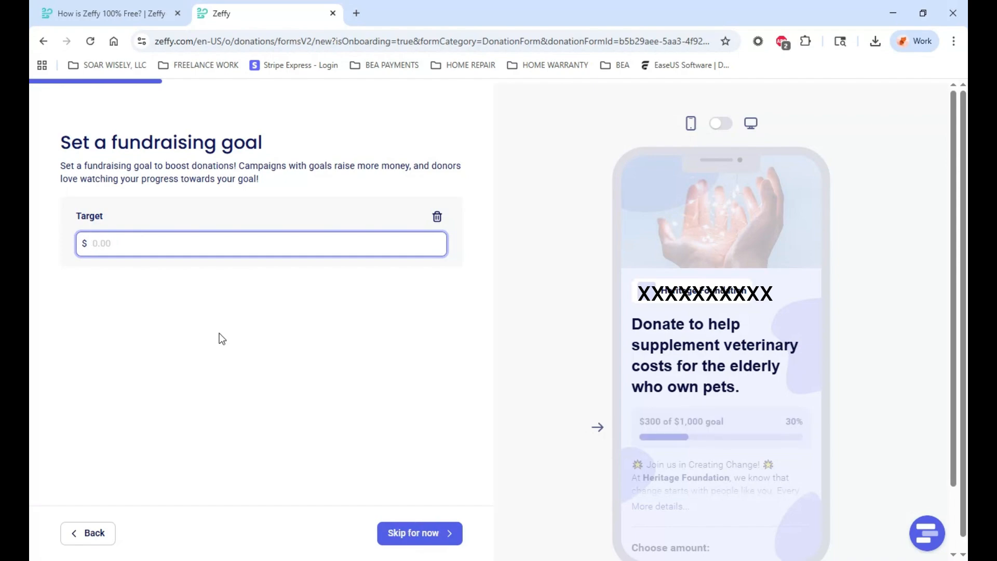
text(2500)
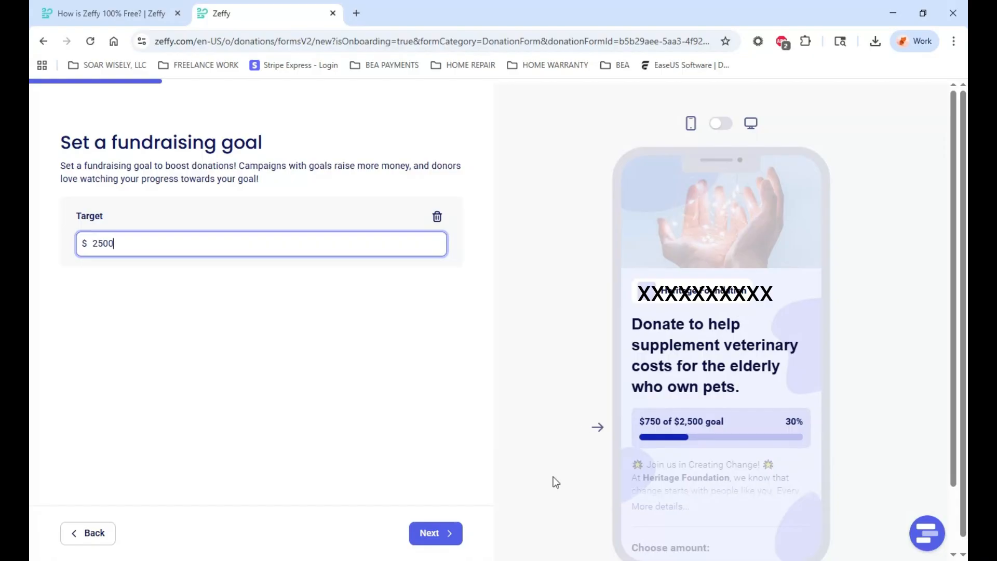
click(437, 534)
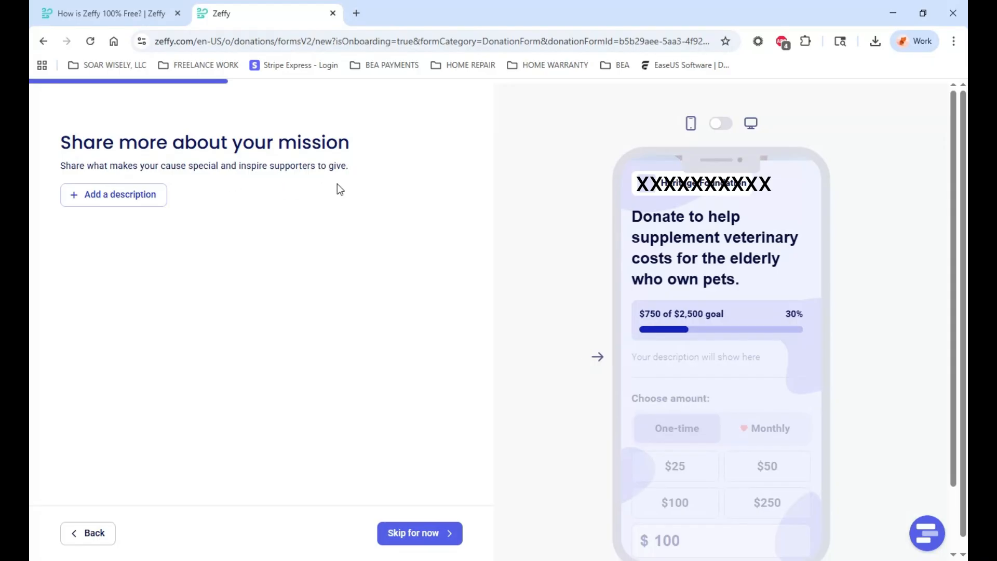
Add a description with the PRETTY PAWS FOUNDAION, INC. mission statement about subsidizing grooming and veterinary costs for inner city pet owners with limited income.
click(94, 202)
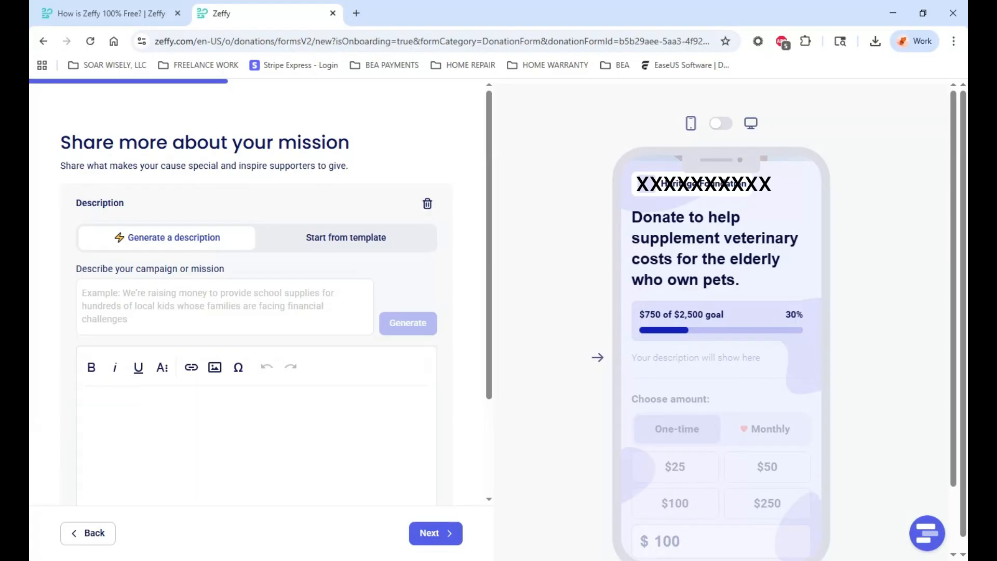
click(254, 472)
text(The Mission of PRETTY PAWS FOUNDAION, INC. is to subsidize grooming and veterinary costs for inner city pet owners with limited income while educating the owner on proper animal care and nutrition to avert disease and sickness.)
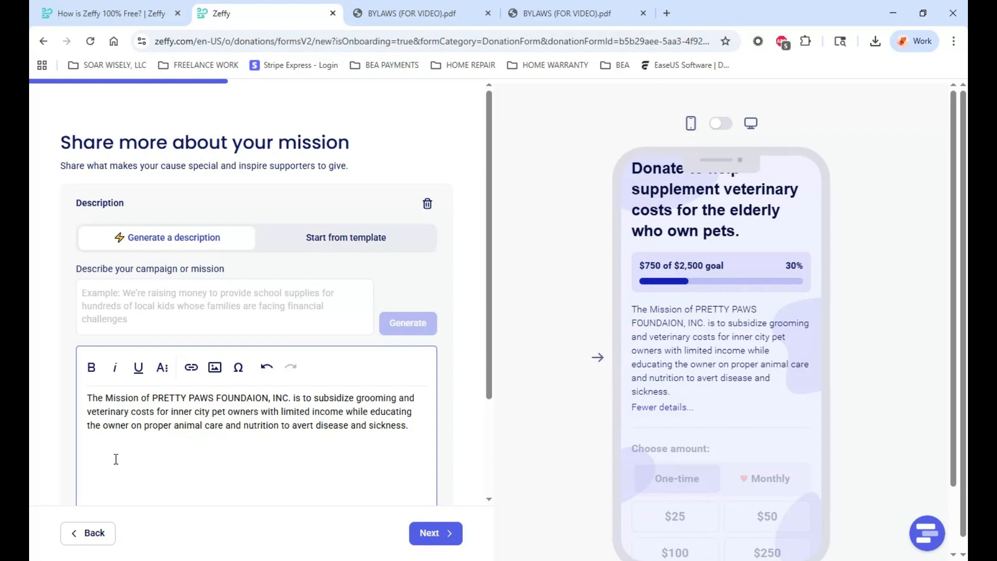
Replace the description's opening before "to subsidize grooming" with "We're raising money" and continue to the campaign color settings.
click(86, 399)
click(88, 300)
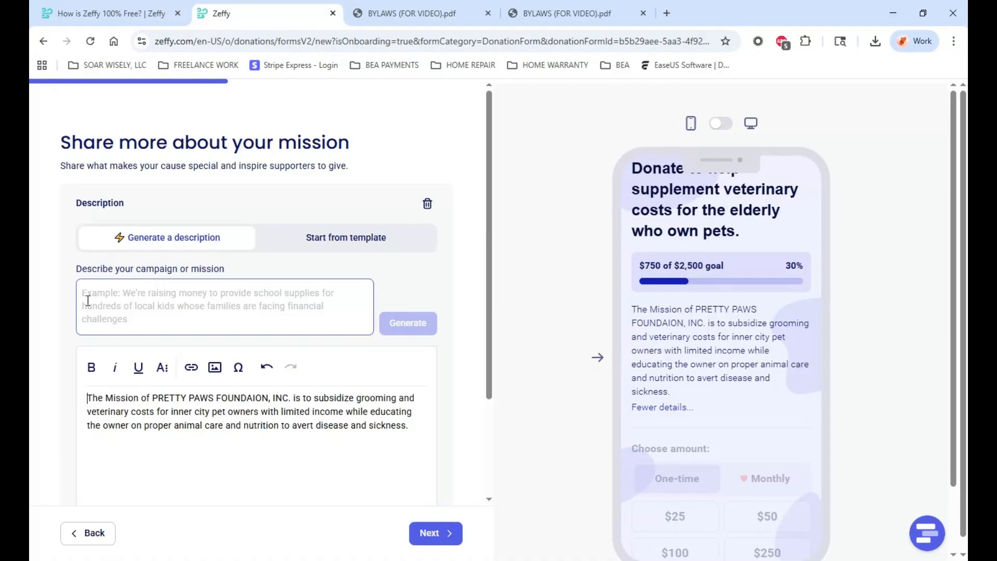
click(129, 294)
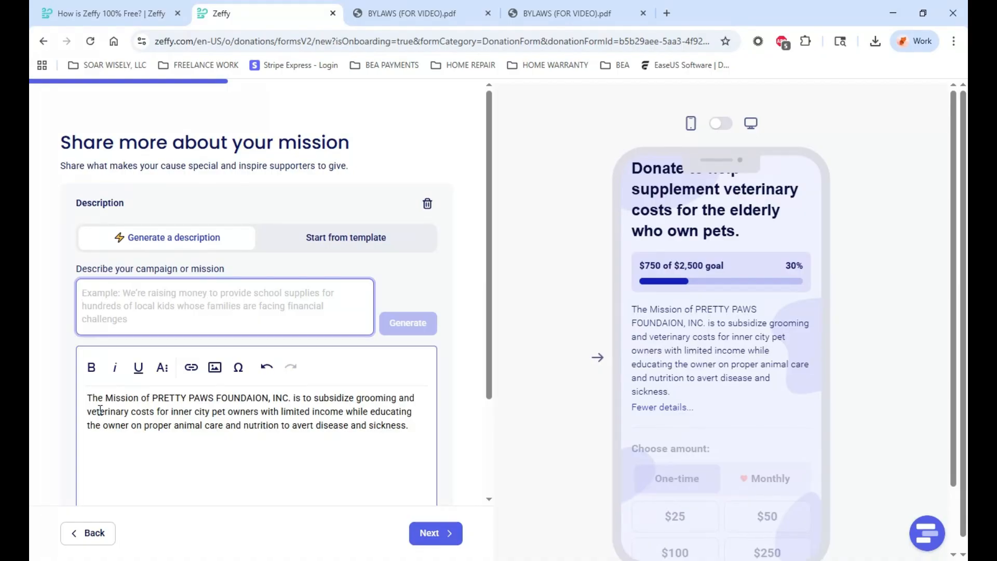
click(89, 397)
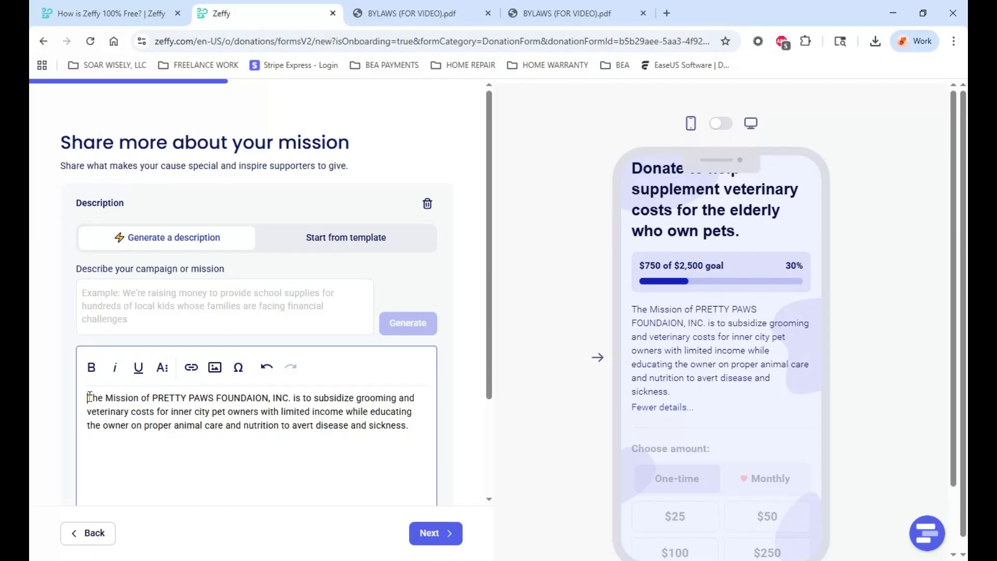
key(Delete)
key(Delete)
key(Delete)
key(Delete)
key(Delete)
key(Delete)
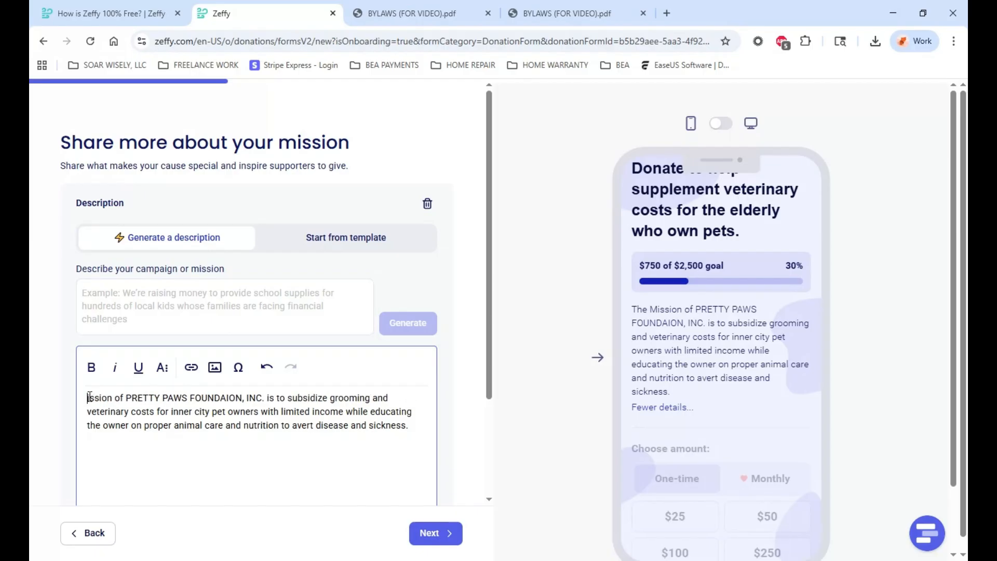
key(Delete)
key(Delete)
key(Delete)
key(Delete)
key(Delete)
key(Delete)
key(Delete)
key(Delete)
key(Delete)
key(Delete)
key(Delete)
key(Delete)
key(Delete)
key(Delete)
key(Delete)
key(Delete)
key(Delete)
key(Delete)
key(Delete)
key(Delete)
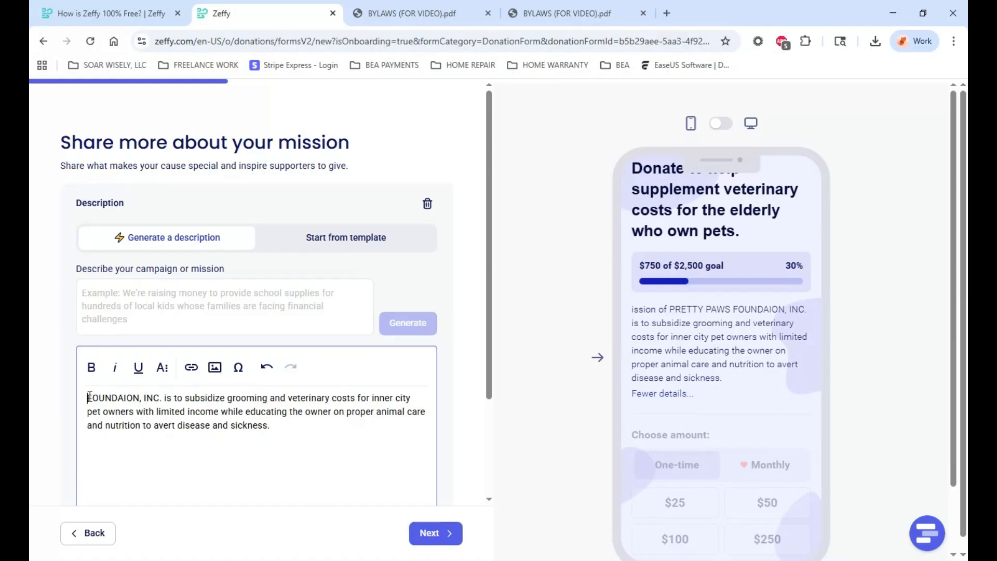
key(Delete)
key(Delete)
key(Delete)
key(Delete)
key(Delete)
key(Delete)
key(Delete)
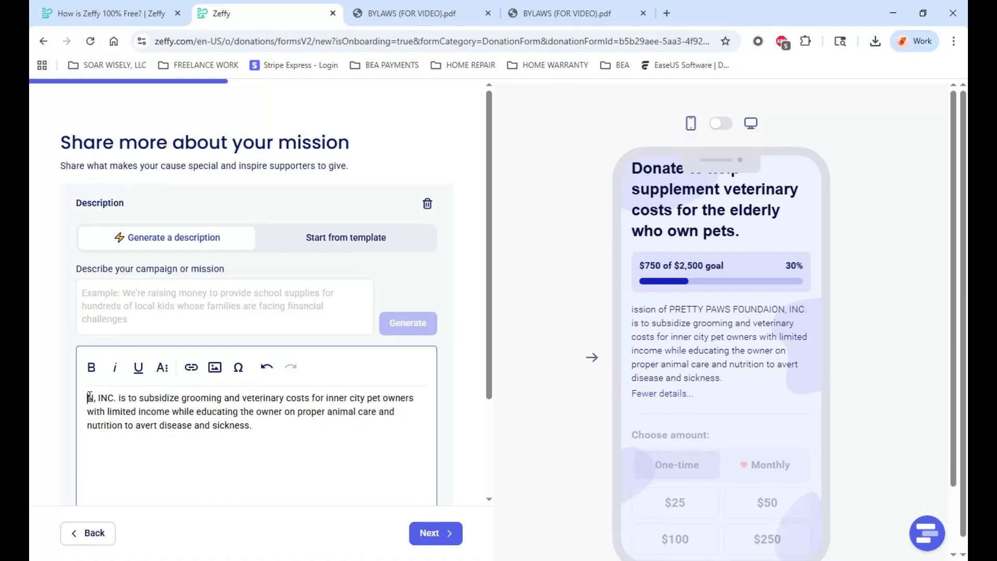
key(Delete)
key(Delete)
key(Delete)
key(Delete)
key(Delete)
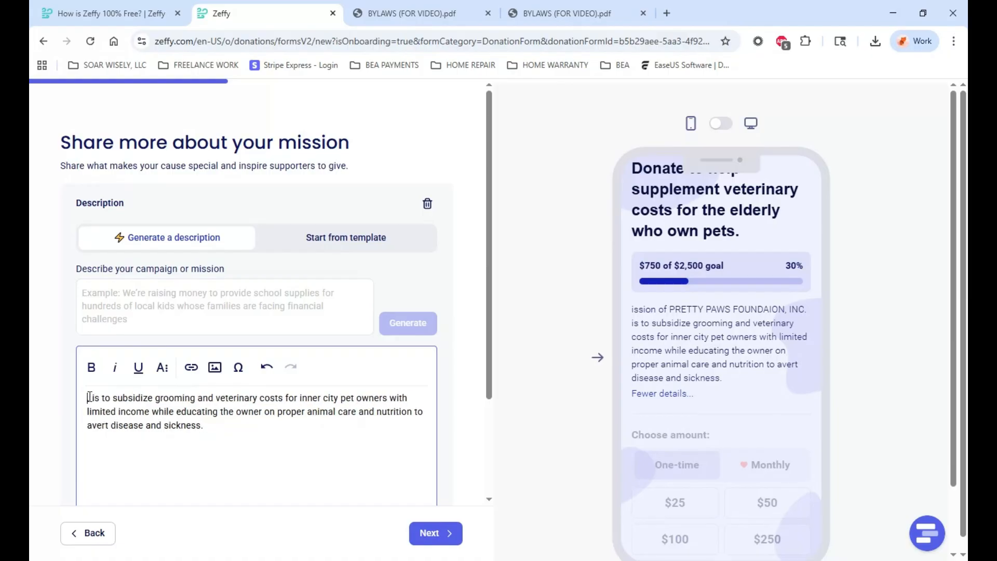
key(Delete)
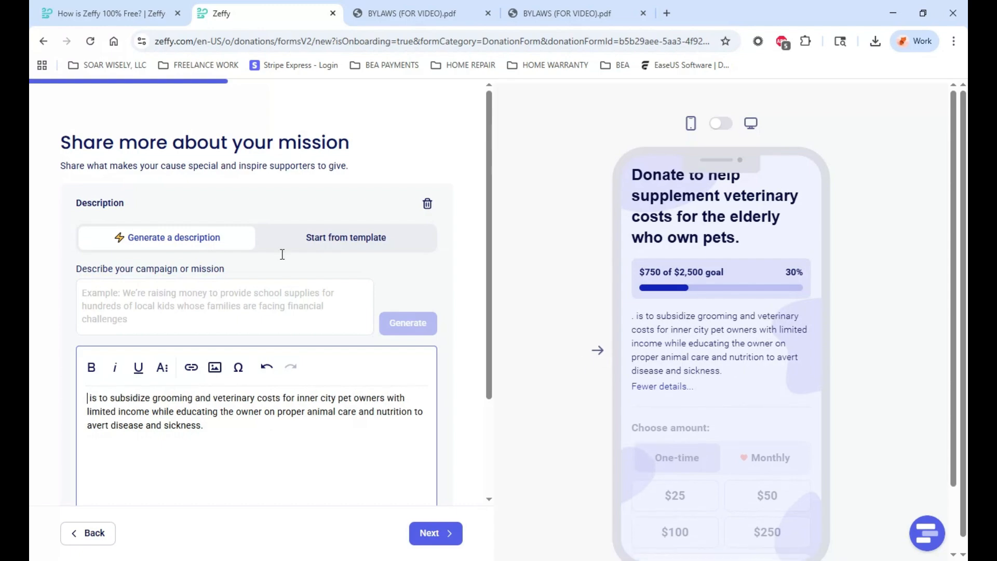
text(We're r )
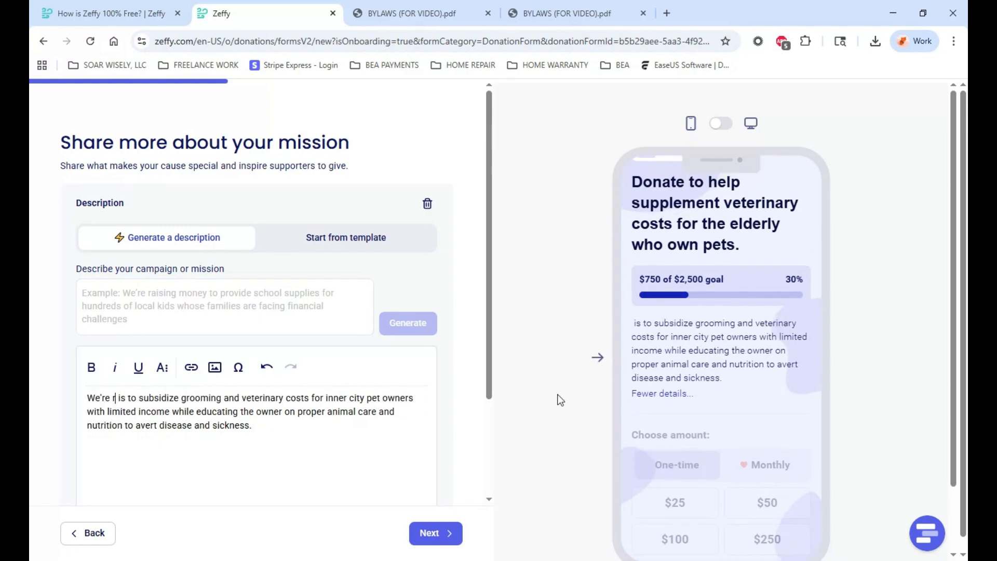
text(aising mon)
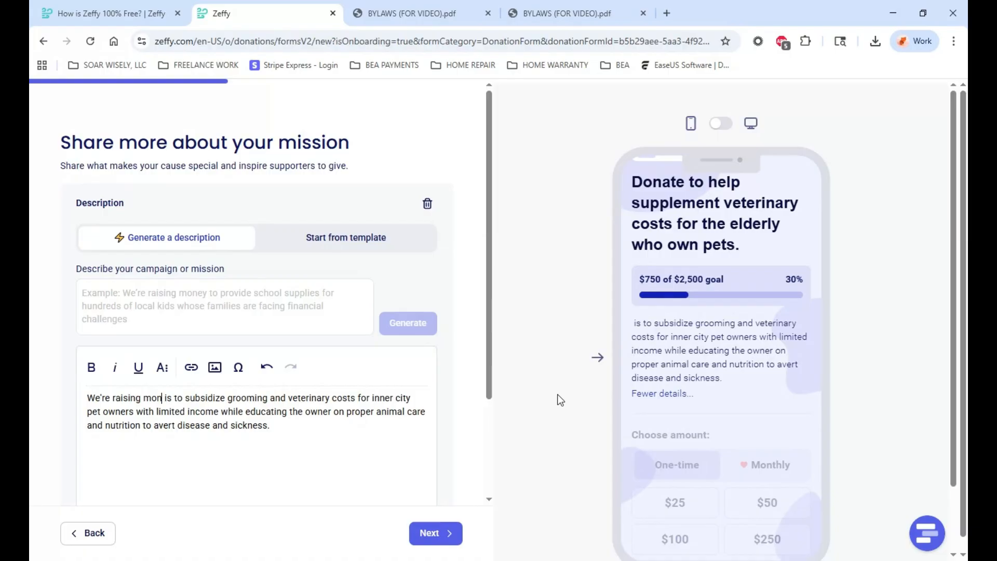
text(ey)
key(Delete)
key(Delete)
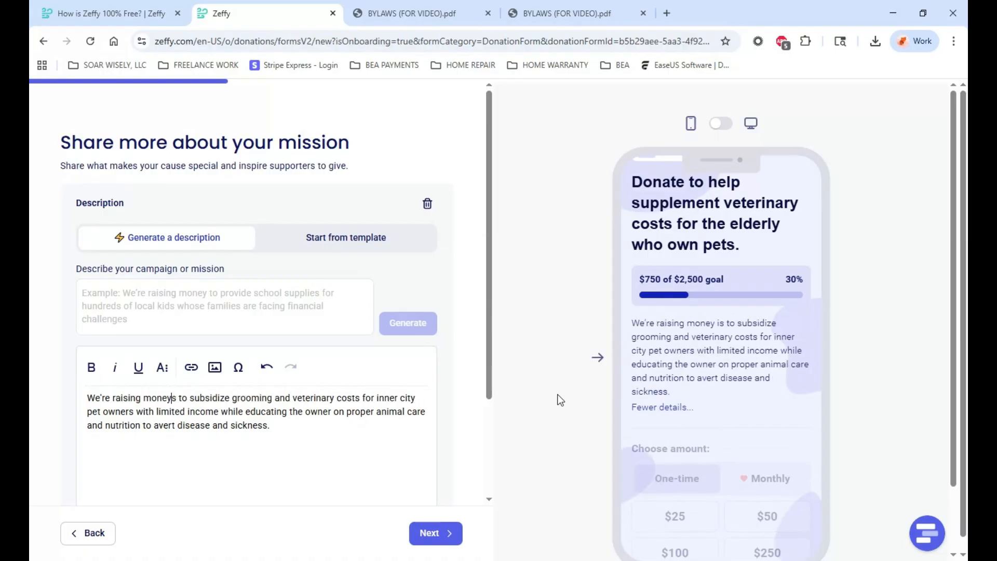
key(Delete)
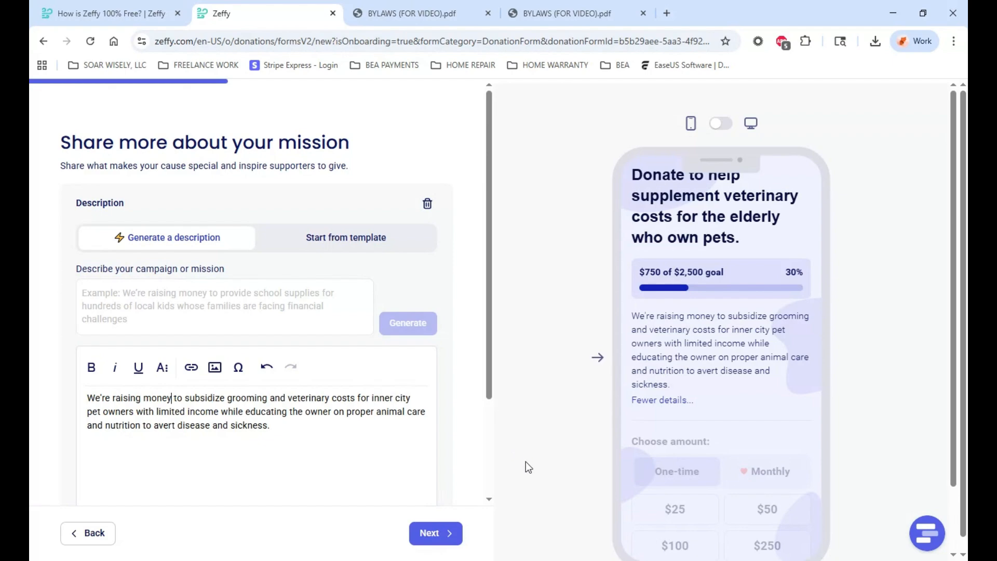
click(436, 537)
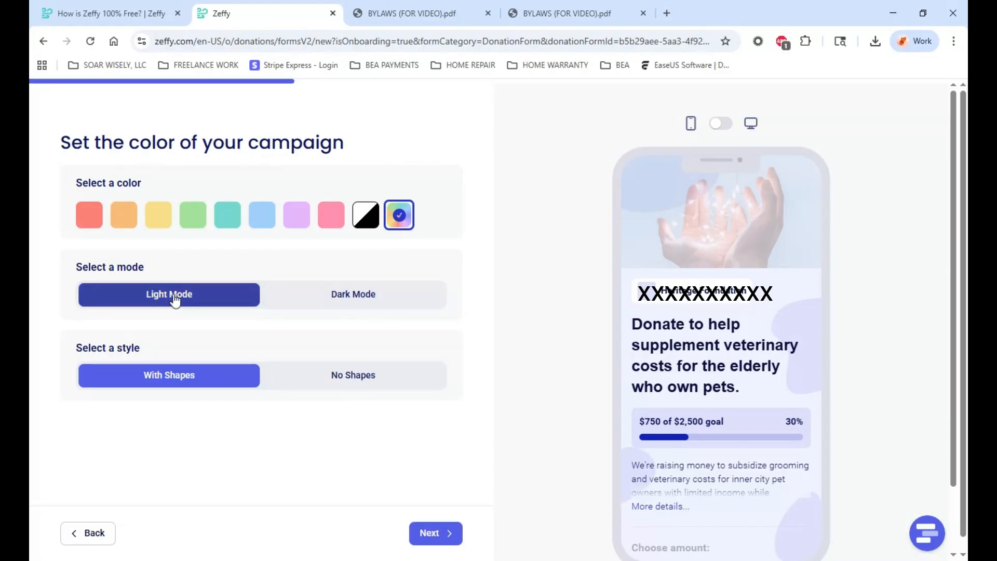
Try Dark Mode and the No Shapes style on the campaign page, switching each back to Light Mode and With Shapes.
click(334, 295)
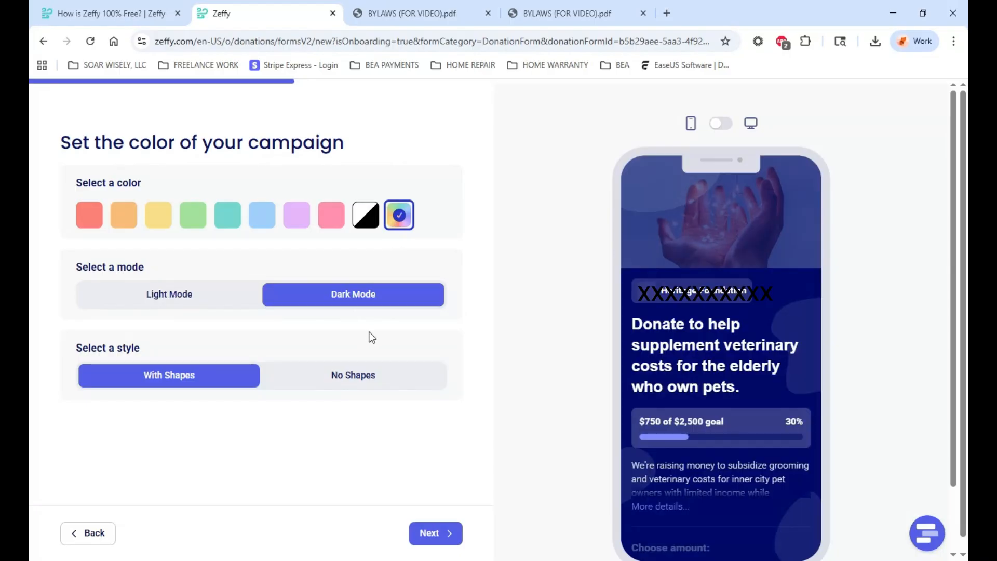
click(179, 300)
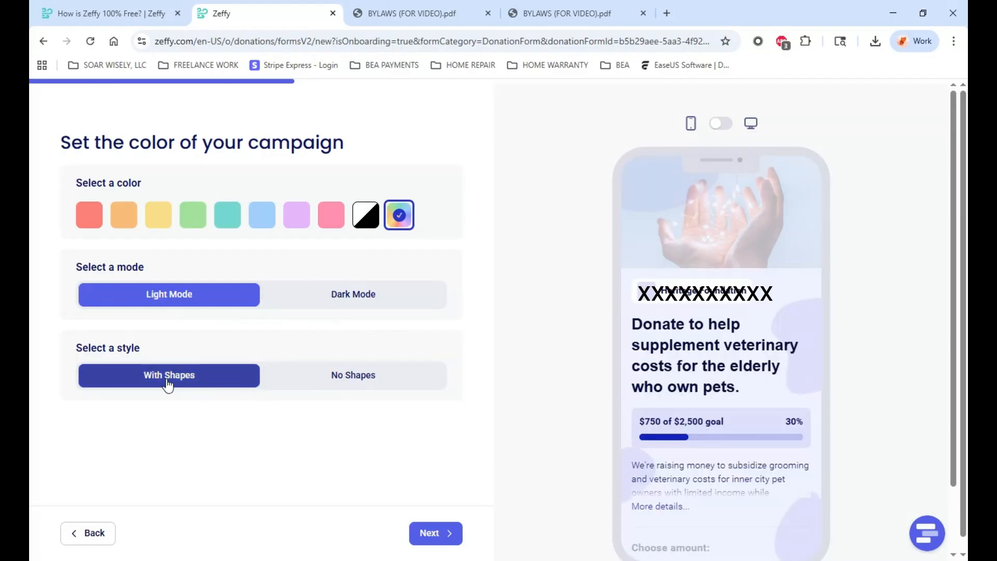
click(353, 388)
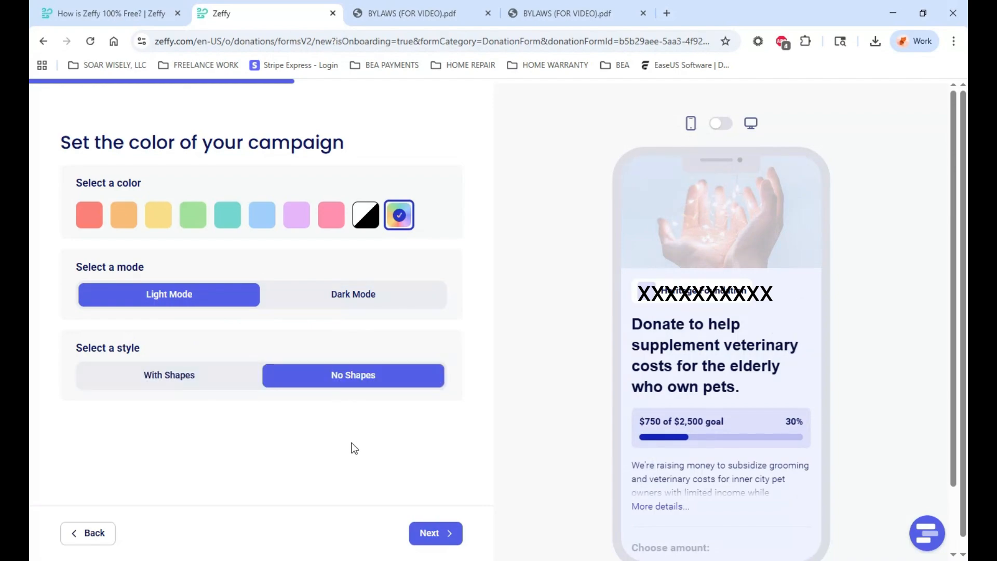
click(191, 376)
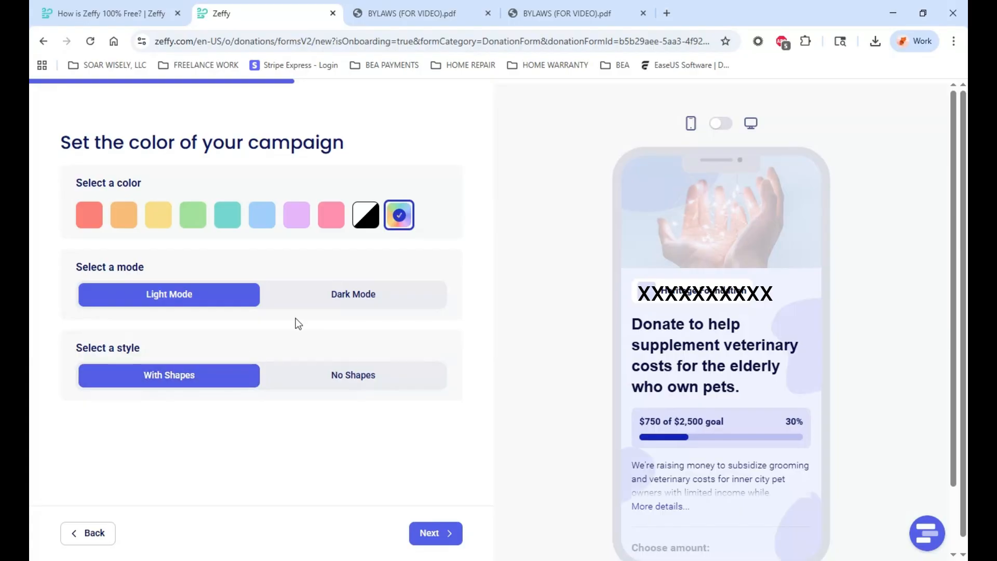
Preview the yellow campaign color in Dark Mode and in Light Mode.
click(346, 294)
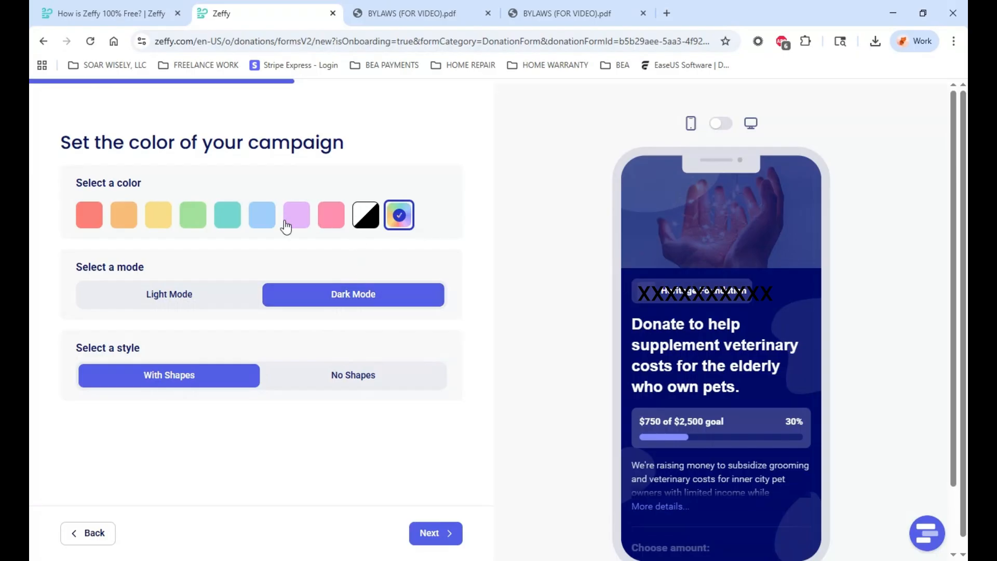
click(121, 221)
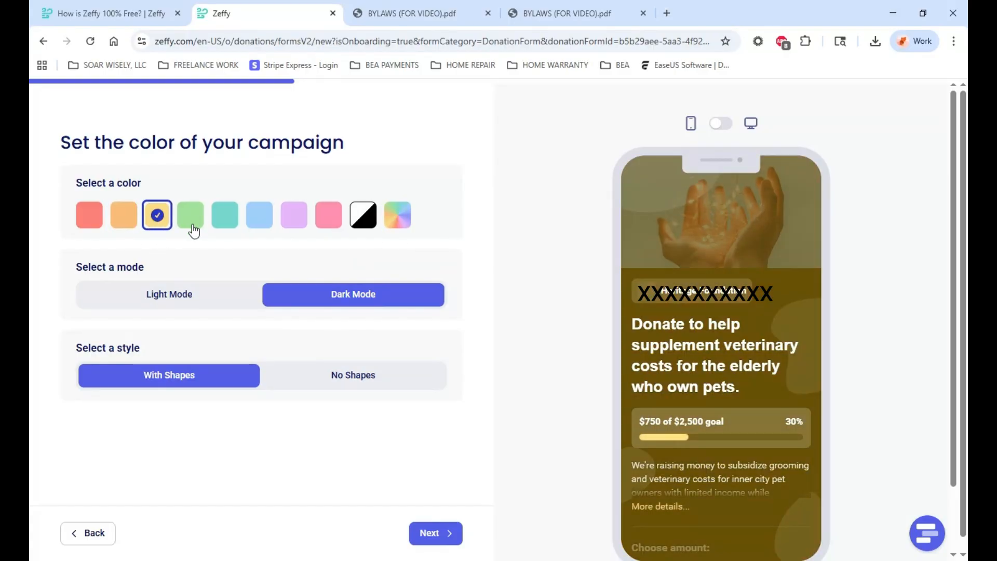
click(180, 294)
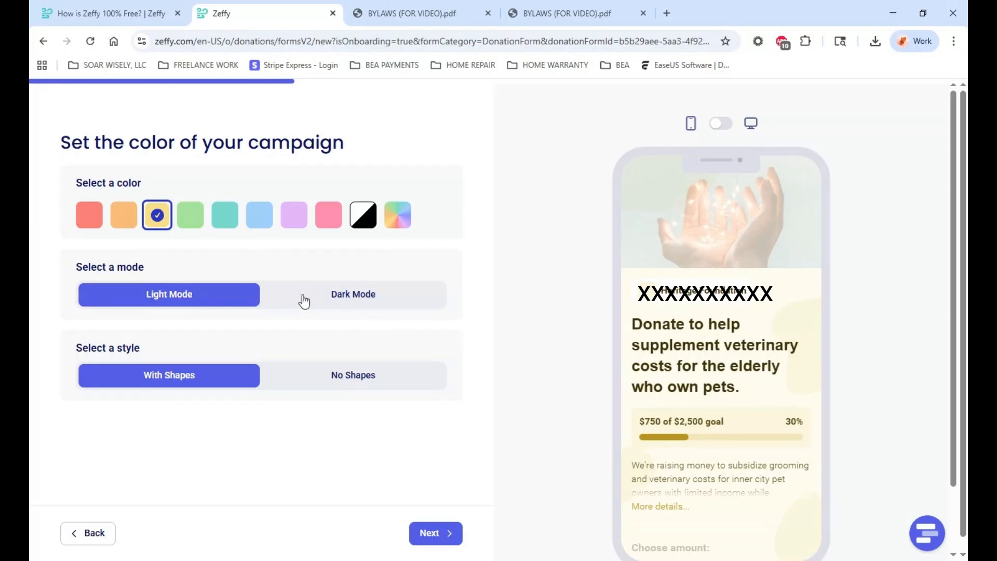
Try the red campaign color and a custom blue #0004FF, closing the custom color picker without applying it.
click(89, 214)
click(399, 222)
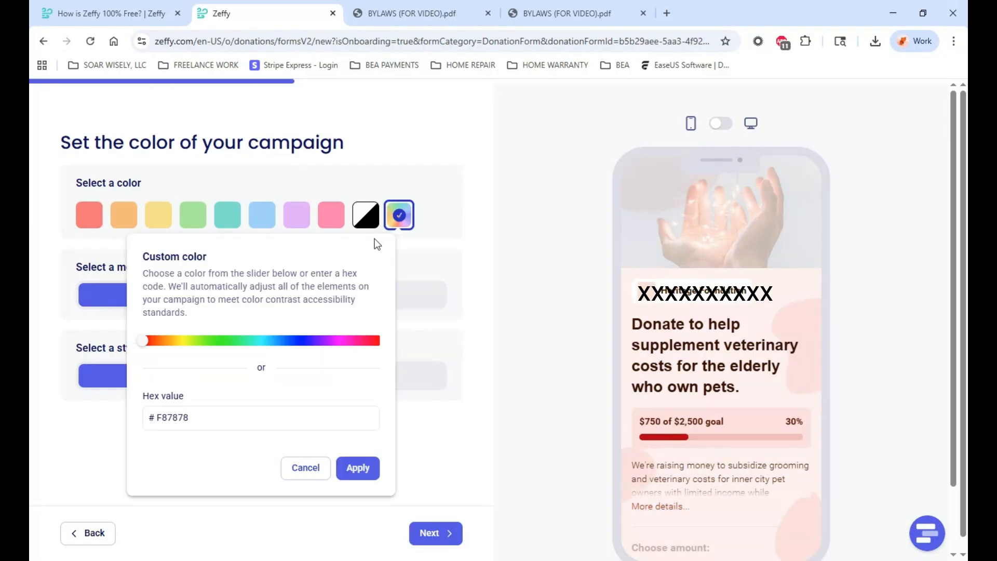
click(301, 340)
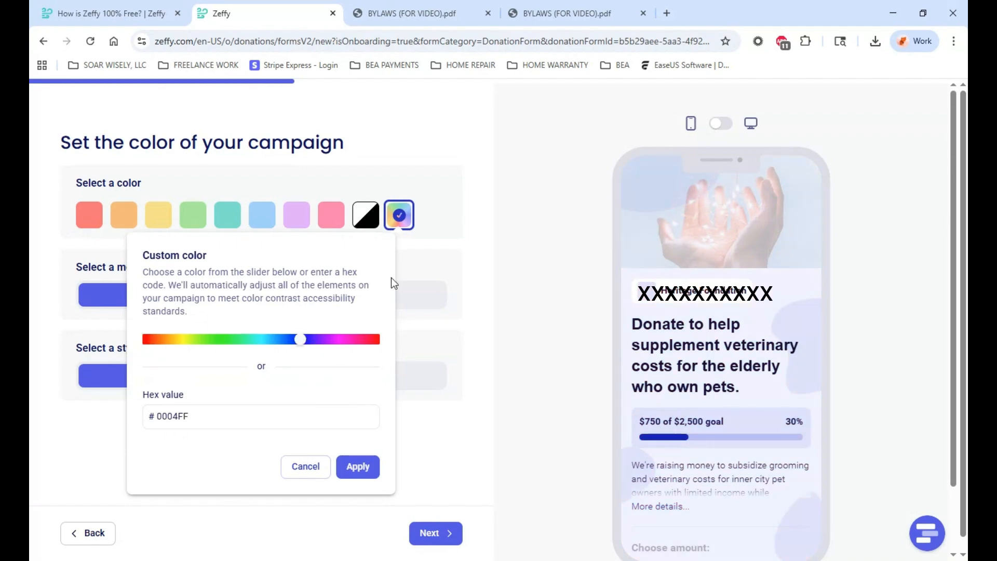
click(455, 275)
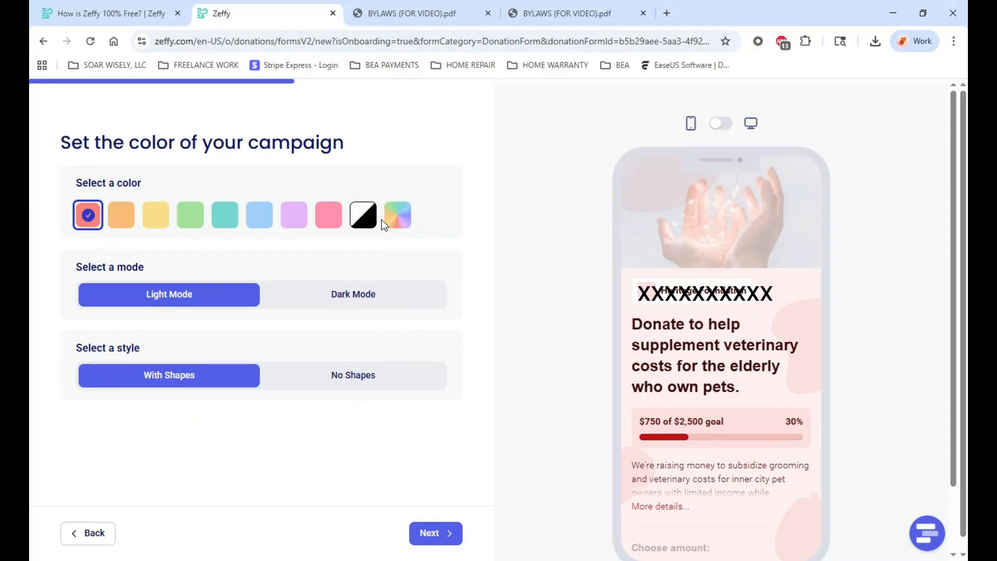
Try the black-and-white campaign color, apply the custom blue #0010FF instead, and continue to the banner settings.
click(357, 221)
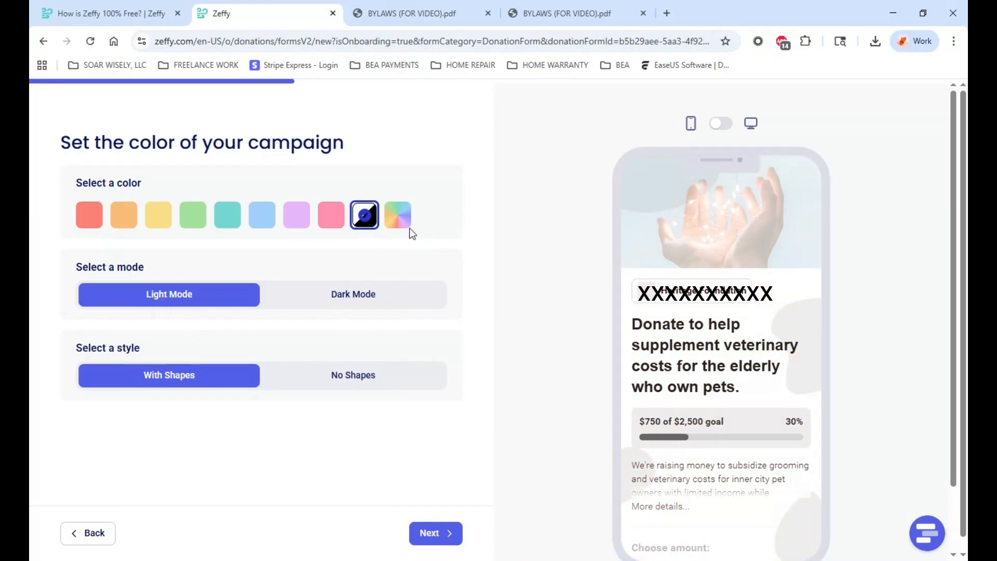
click(399, 222)
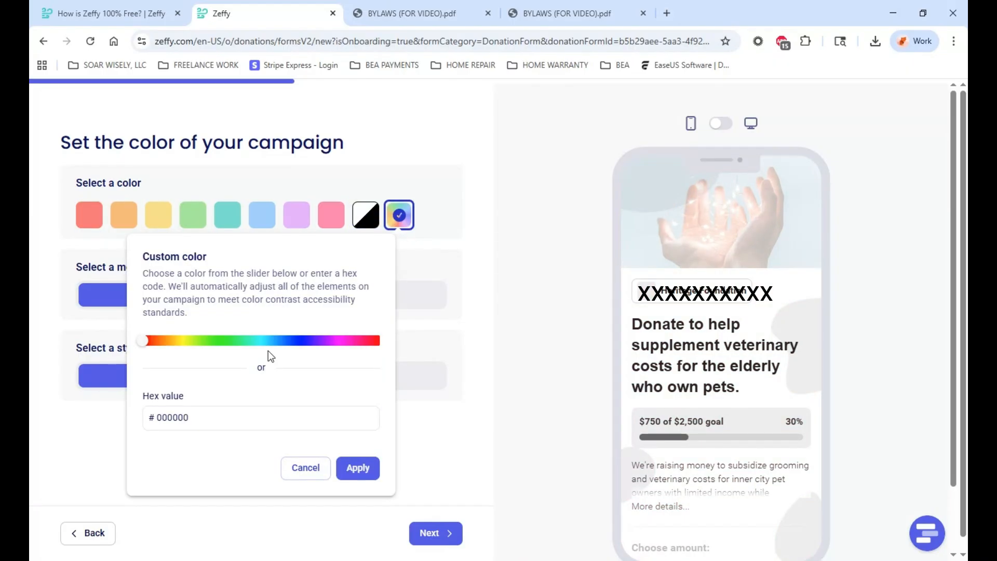
click(298, 339)
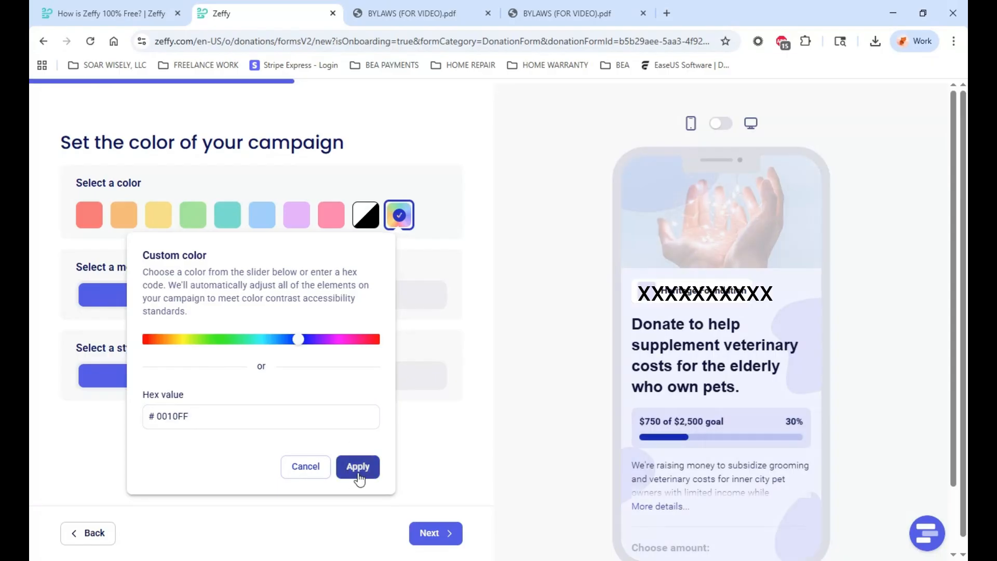
click(358, 468)
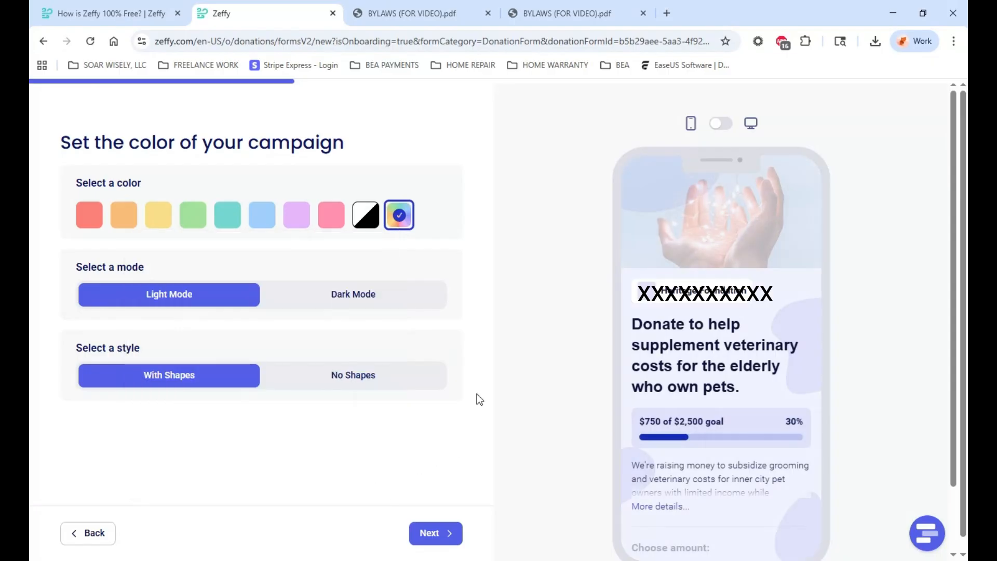
click(446, 530)
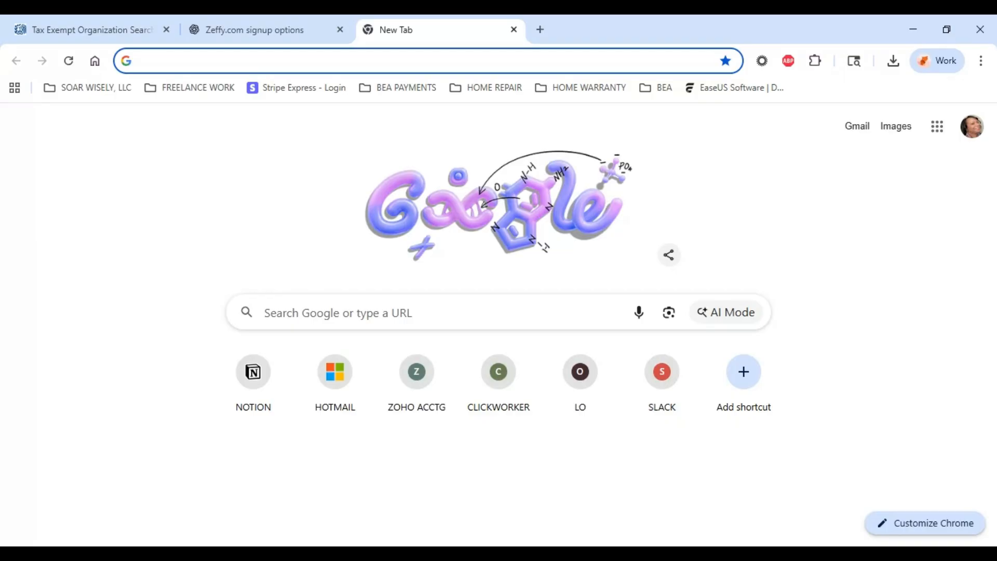
Open the stock image site pixabay.com in the new browser tab.
click(153, 62)
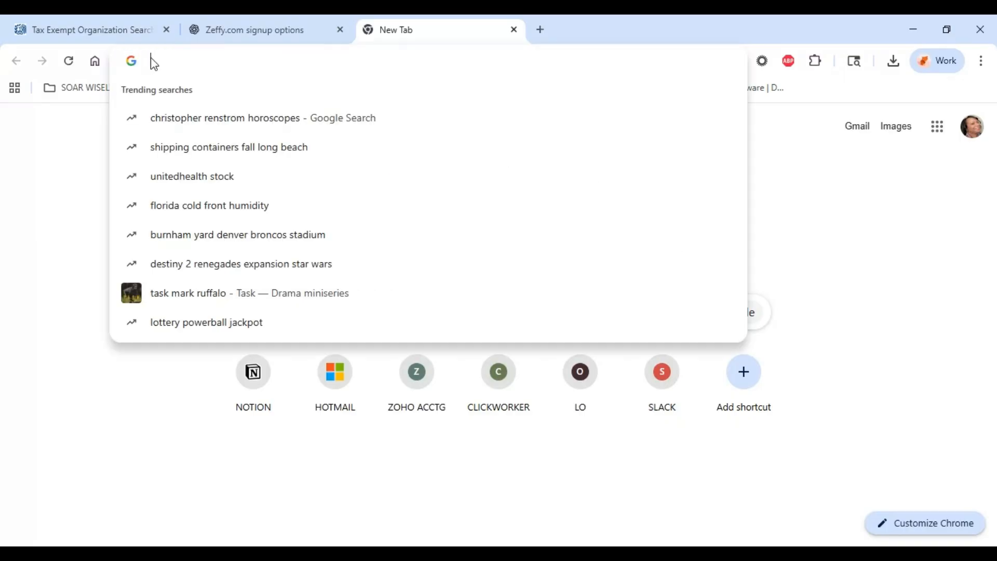
text(pixa)
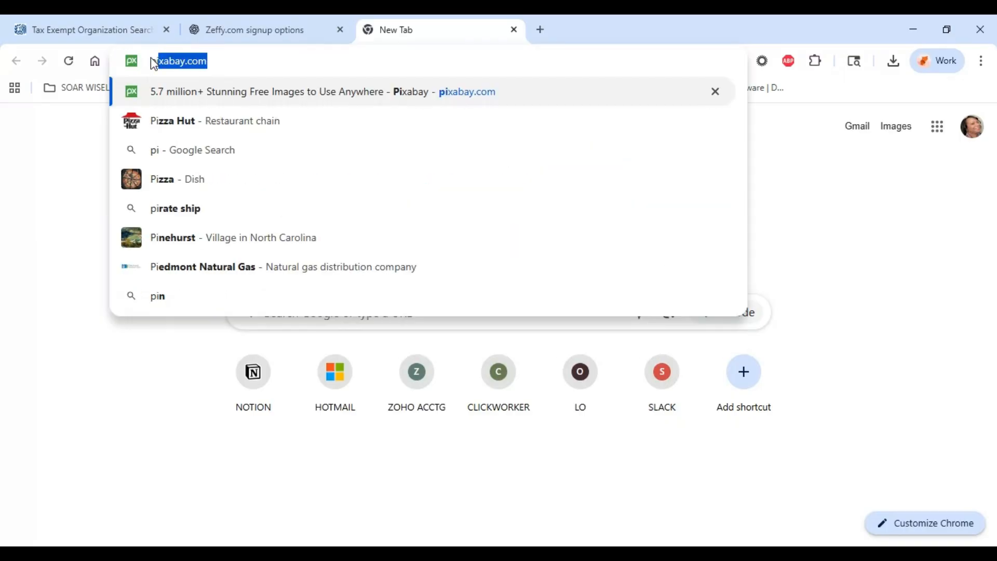
text(bay.com)
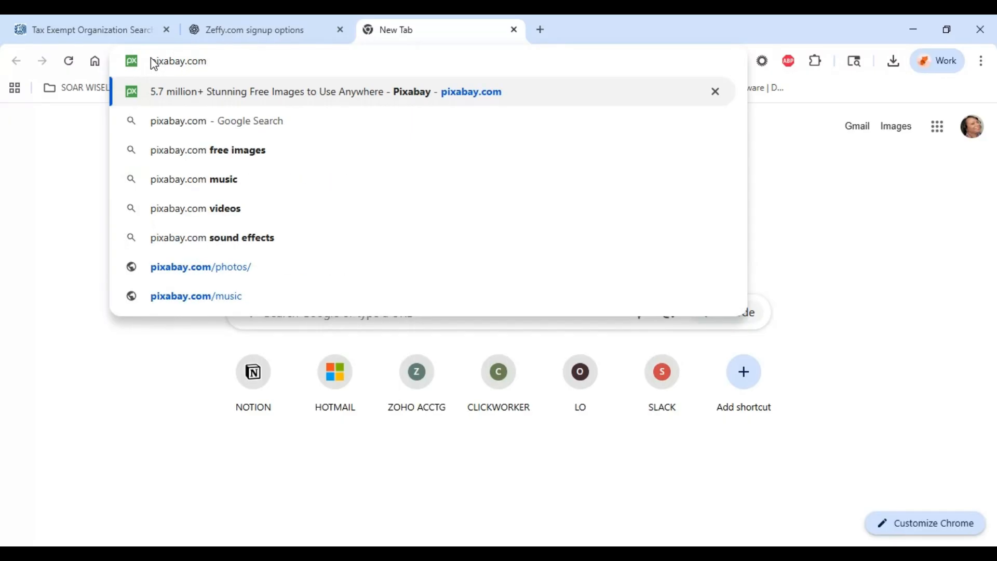
key(Return)
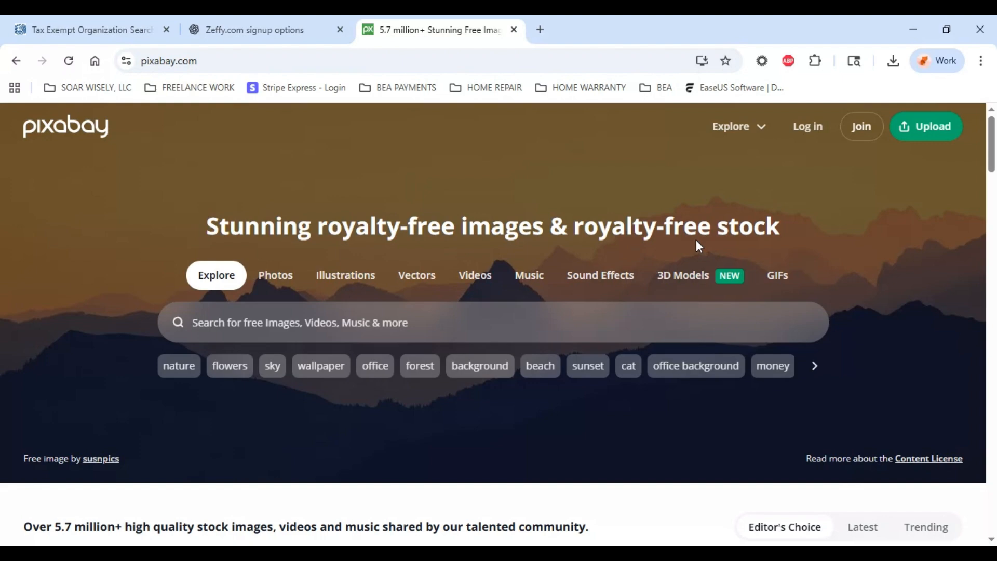
Limit the stock search to photos and search for "puppy".
click(481, 280)
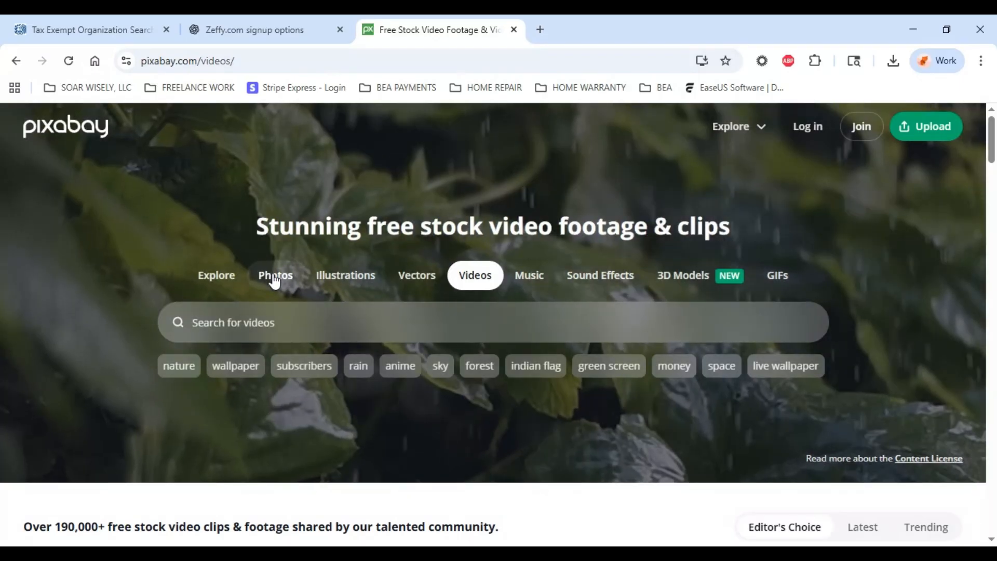
click(275, 280)
click(250, 323)
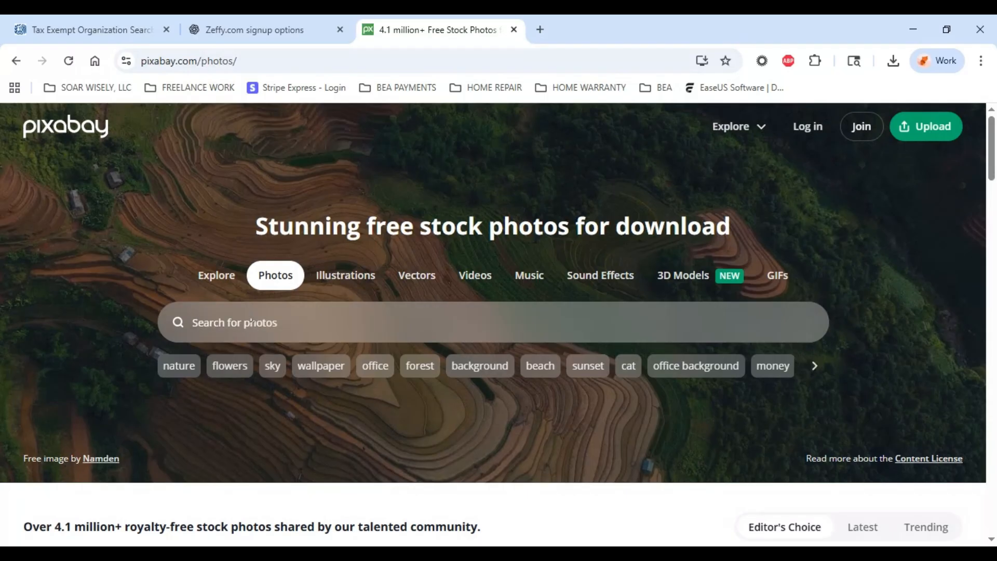
click(251, 322)
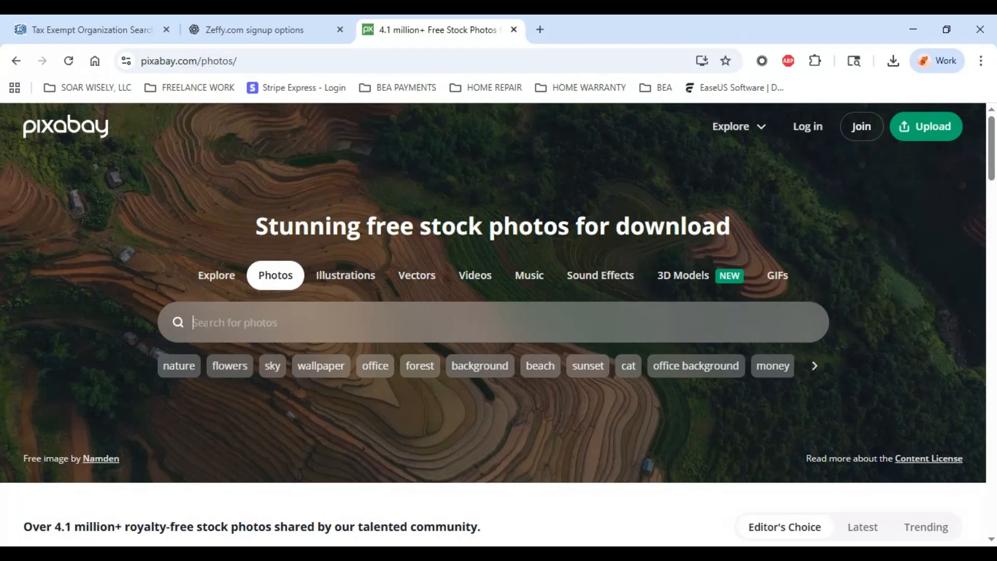
text(puppy)
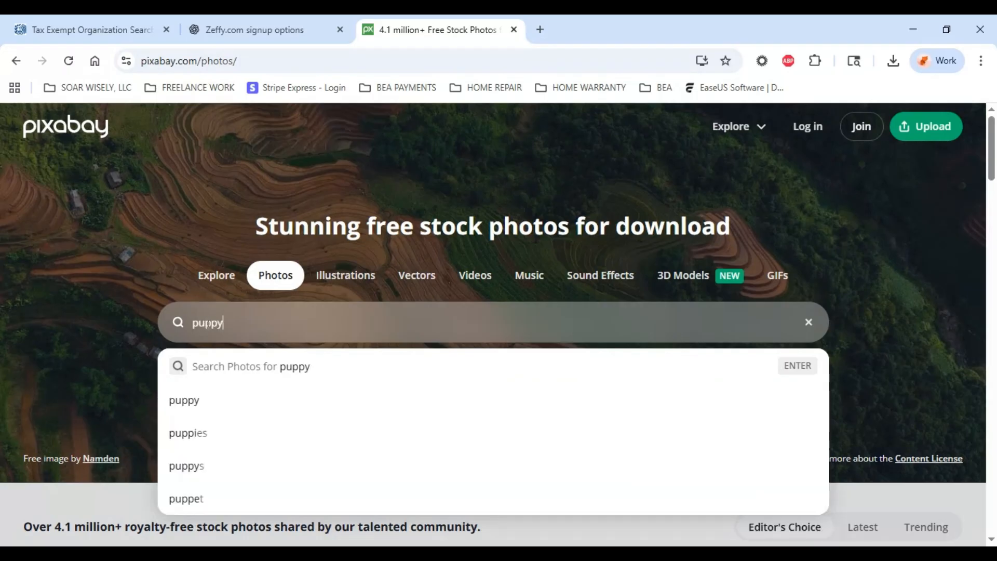
click(200, 400)
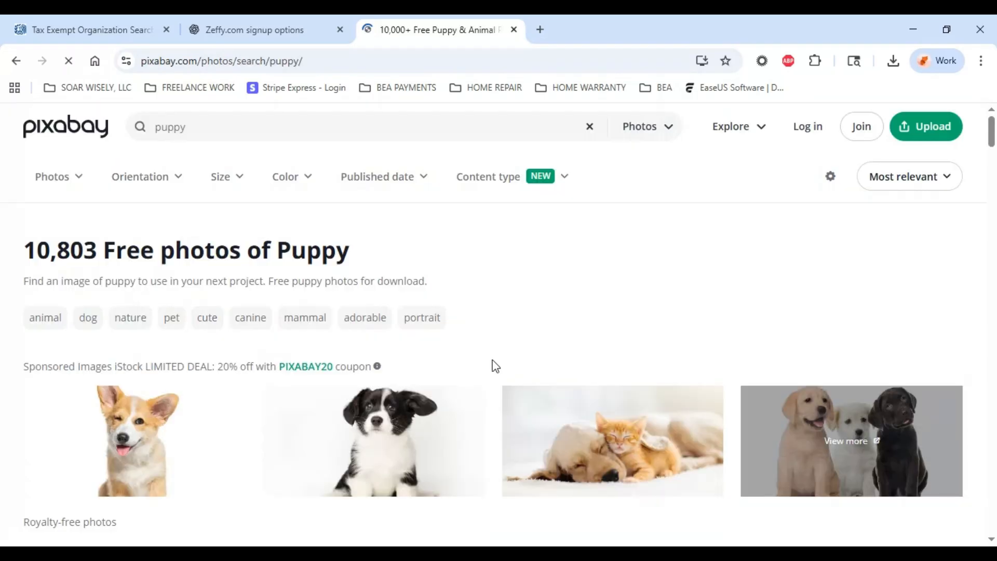
Browse the royalty-free puppy photos and open the one of the brown dog resting against plaid fabric.
scroll(185, 367, down, 4)
scroll(187, 367, up, 1)
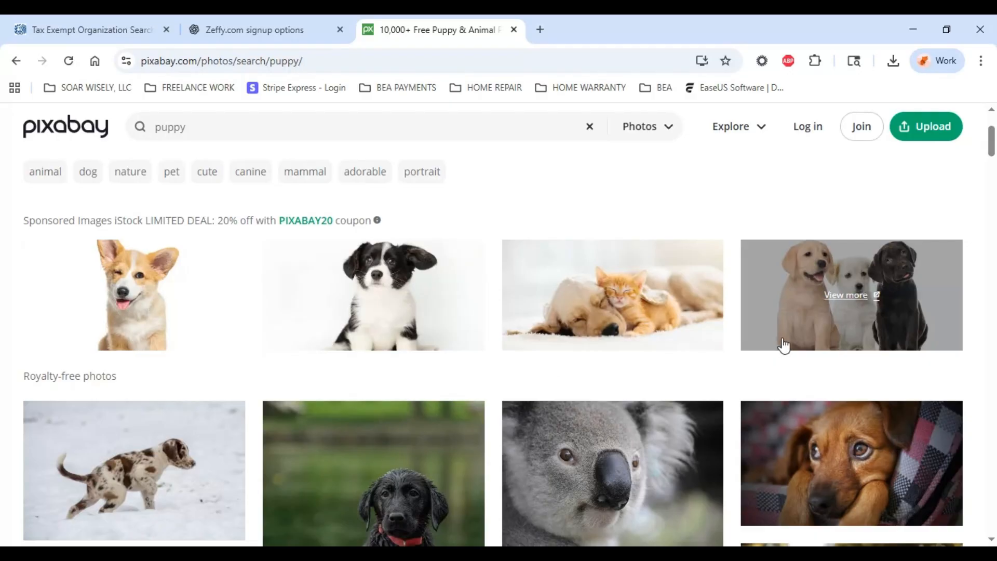
scroll(828, 345, down, 3)
mouse_move(682, 519)
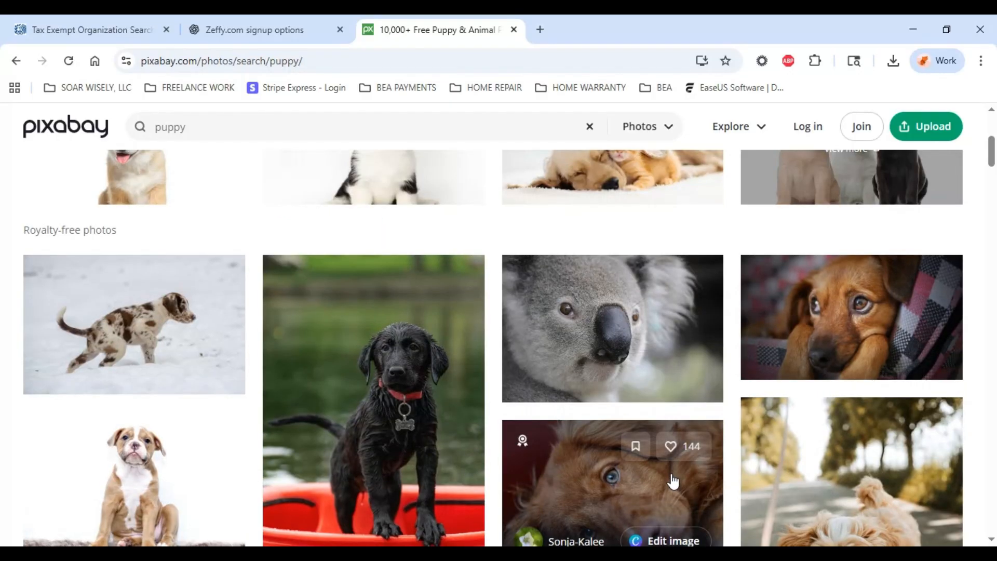
mouse_move(844, 348)
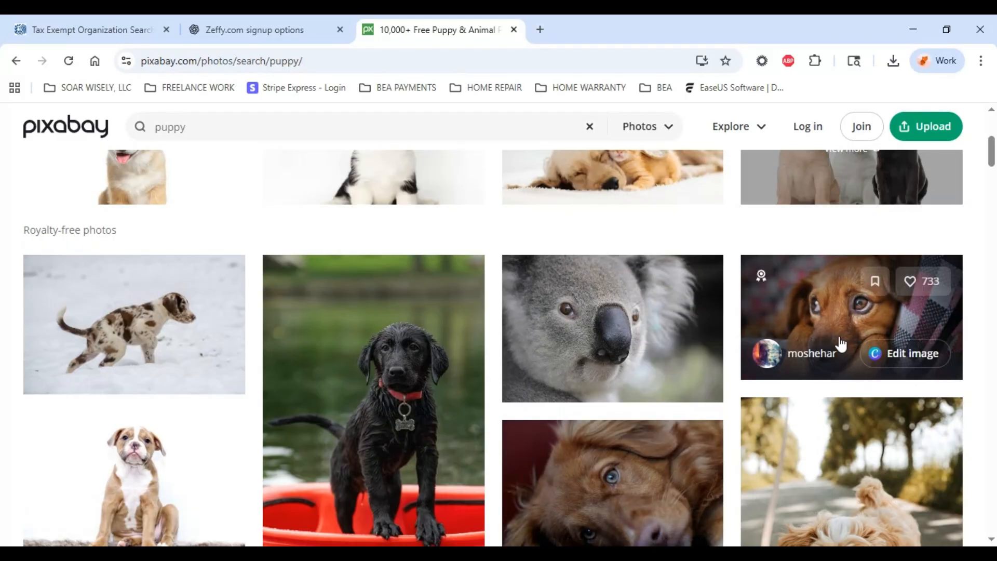
scroll(840, 342, down, 2)
scroll(840, 342, down, 1)
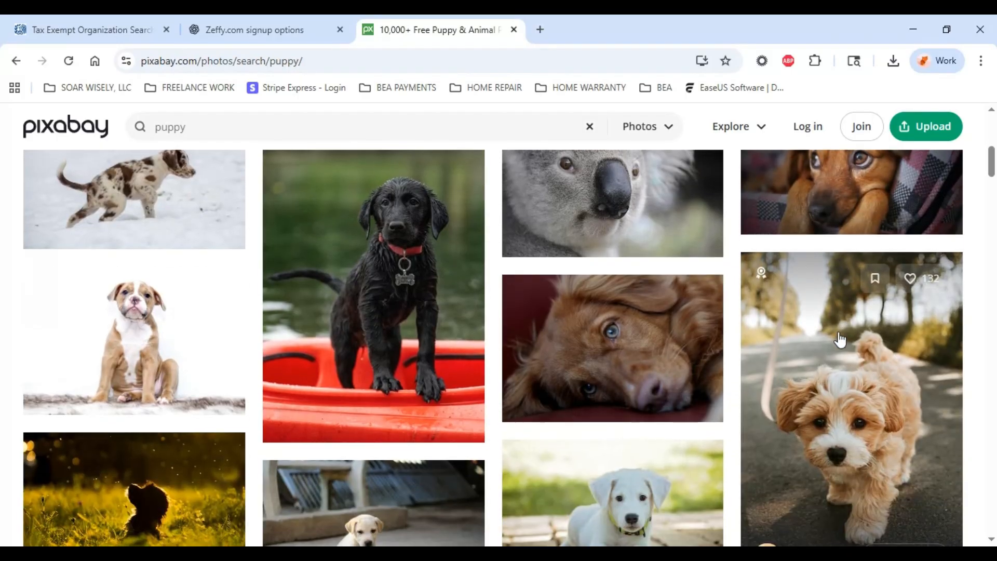
scroll(841, 341, down, 1)
scroll(841, 340, up, 2)
scroll(840, 340, up, 2)
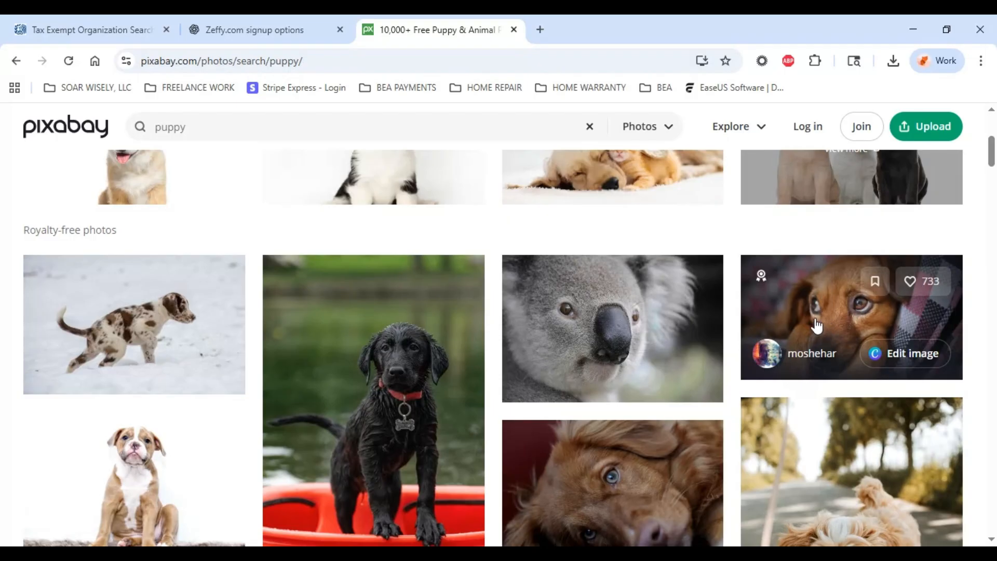
click(832, 312)
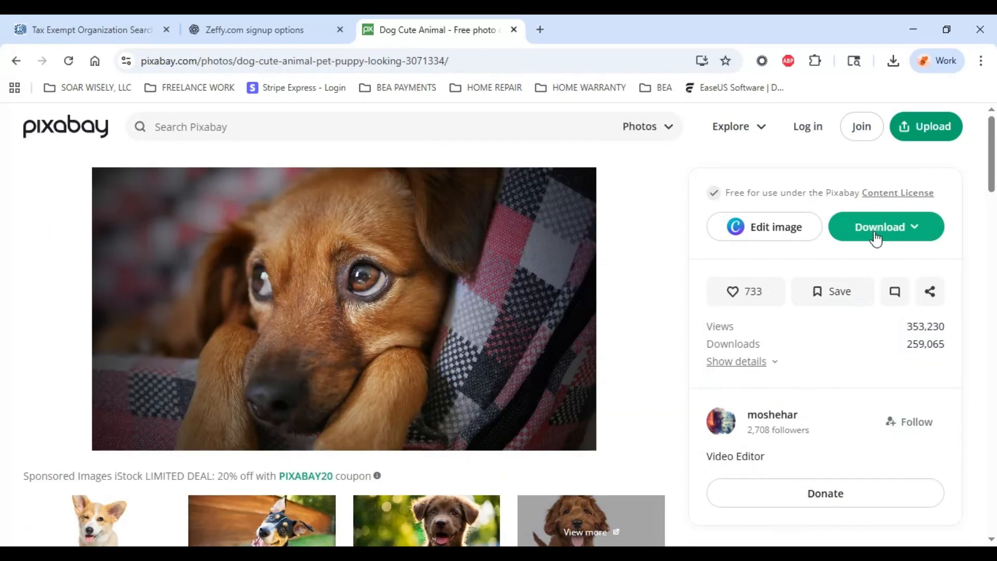
Download the brown dog photo as a 1280 × 720 JPG and dismiss the thank-you dialog.
click(876, 238)
click(876, 237)
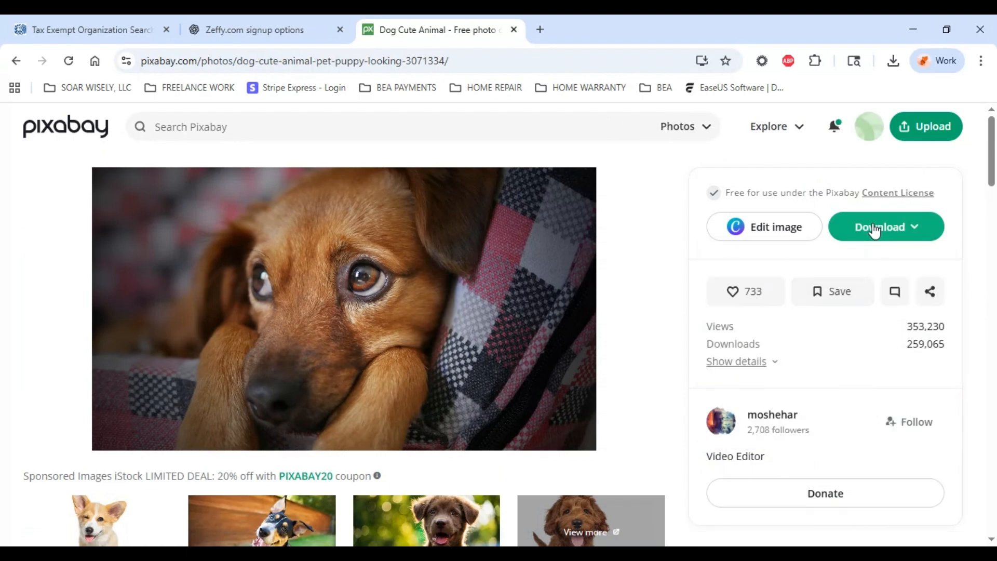
click(874, 229)
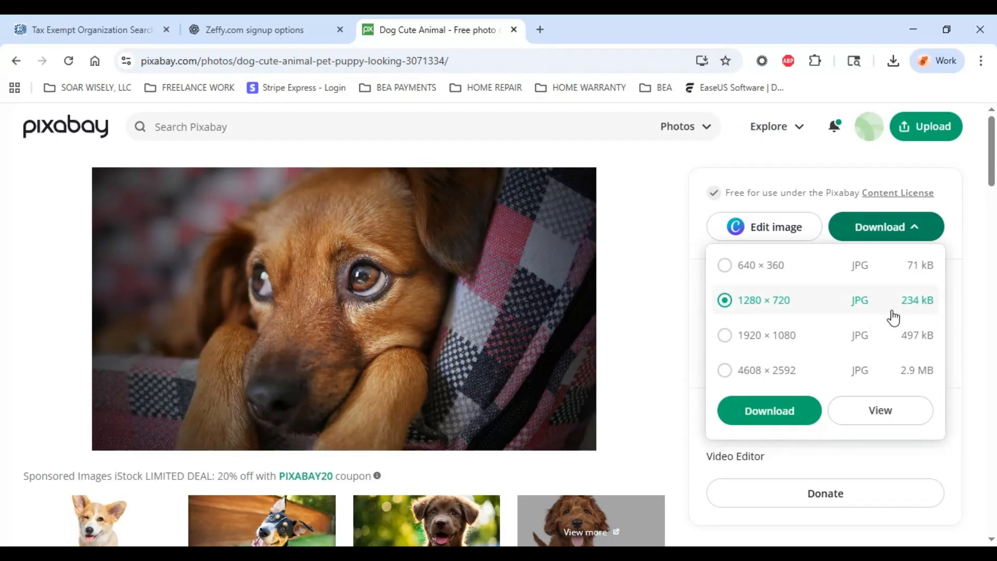
click(781, 418)
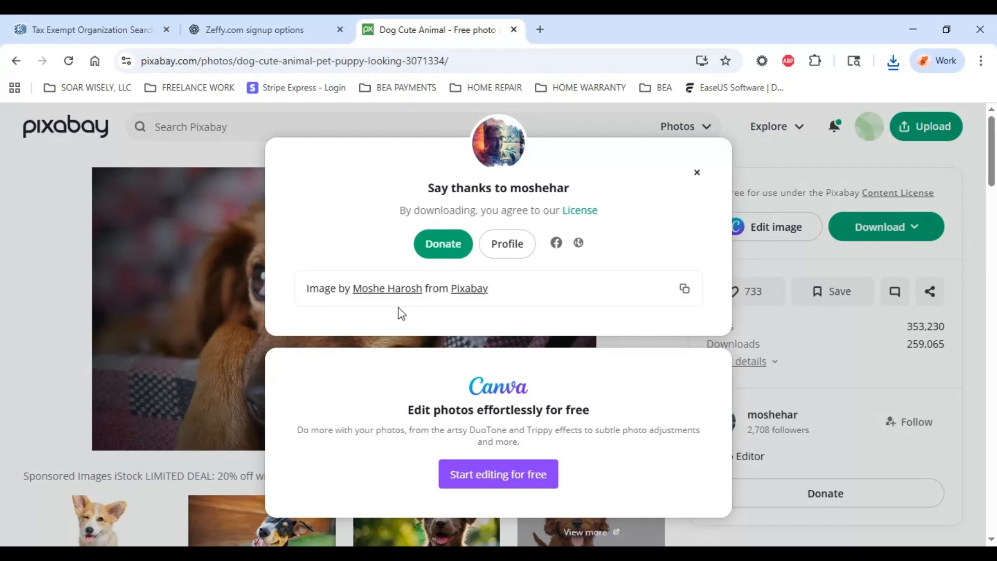
click(696, 174)
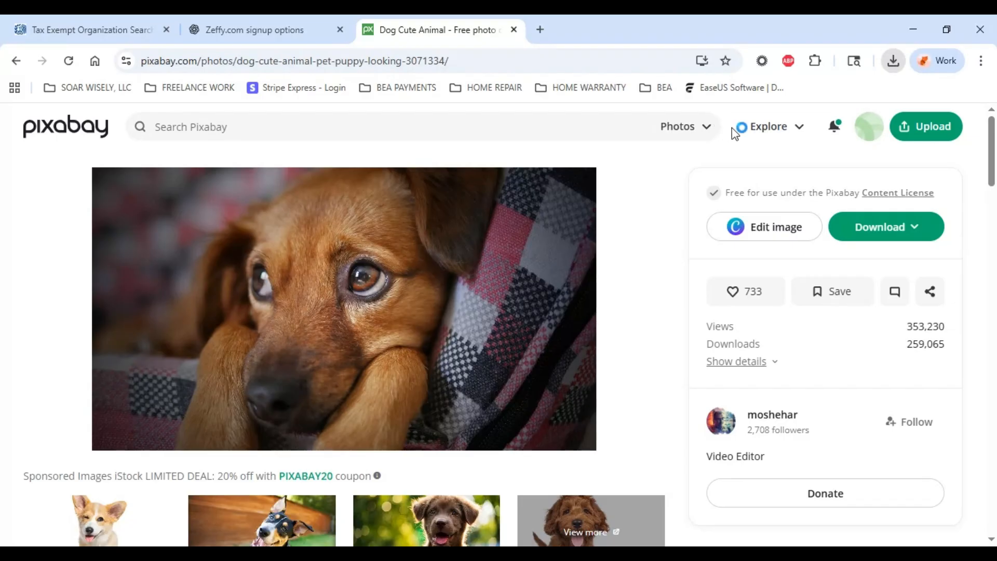
Save the dog photo as the banner image in Zeffy and preview the campaign page in desktop and mobile views.
click(742, 138)
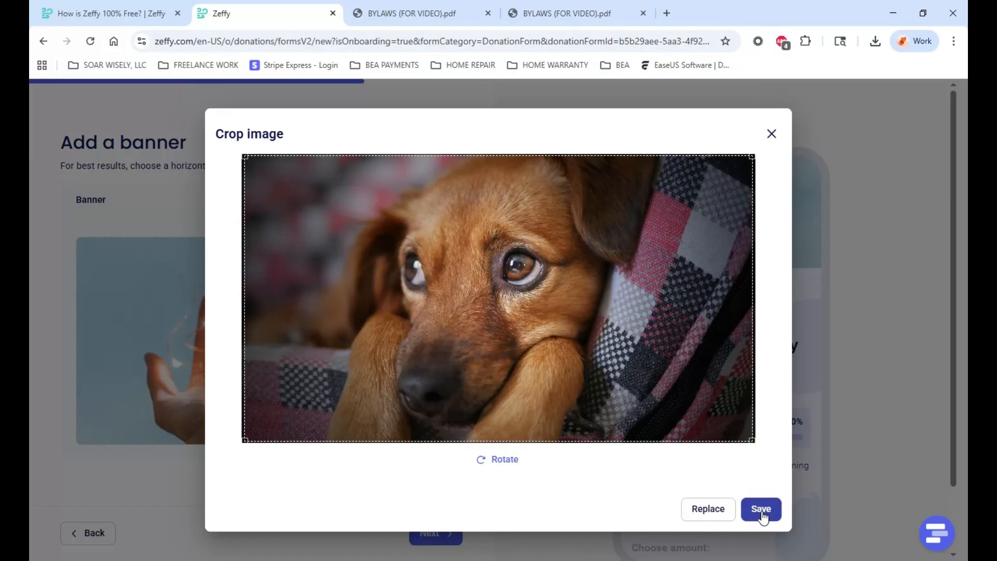
click(848, 411)
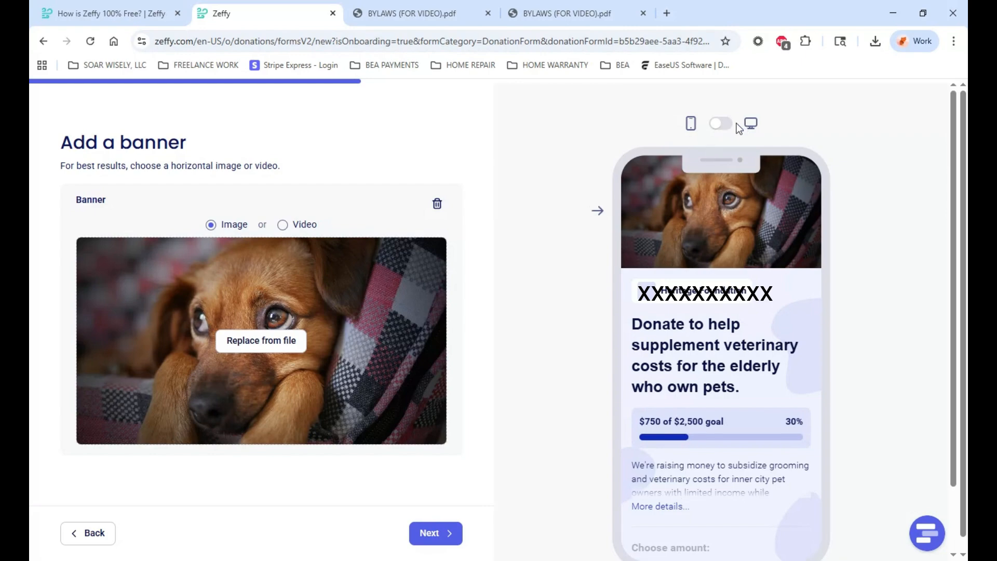
click(721, 125)
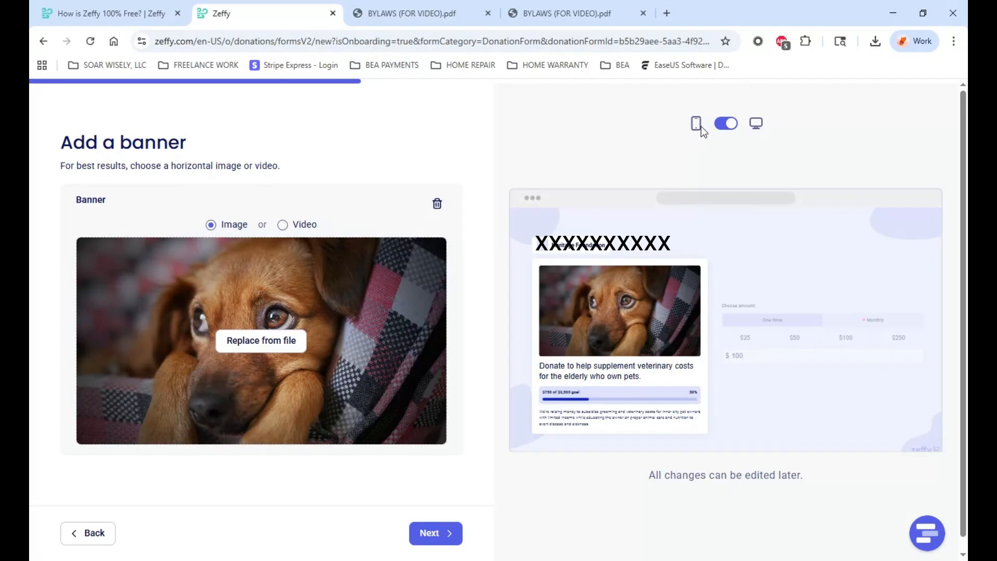
click(726, 126)
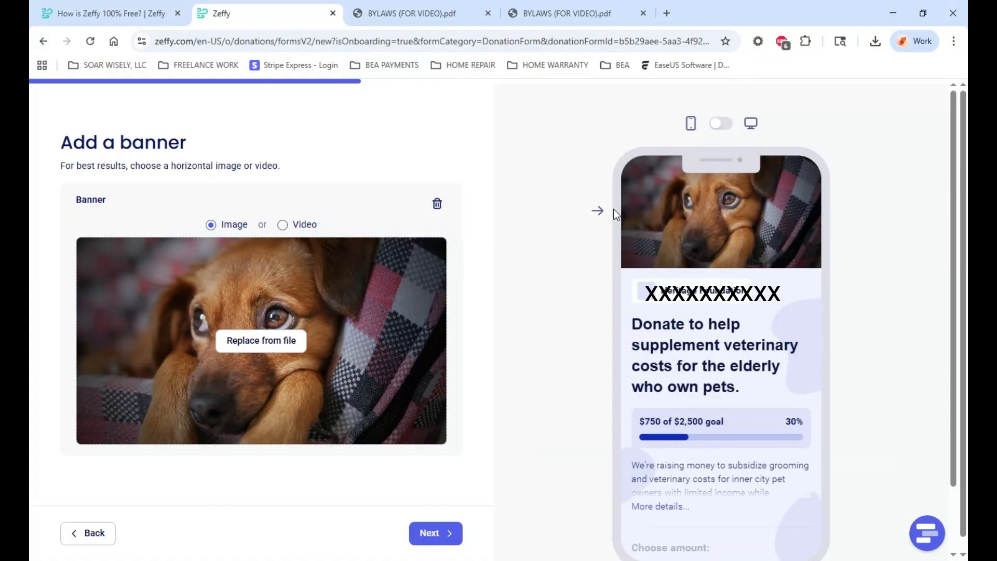
Skip the logo upload, choose "Less than $100.00" as the most common expected donation, and continue to the suggested amounts.
click(451, 540)
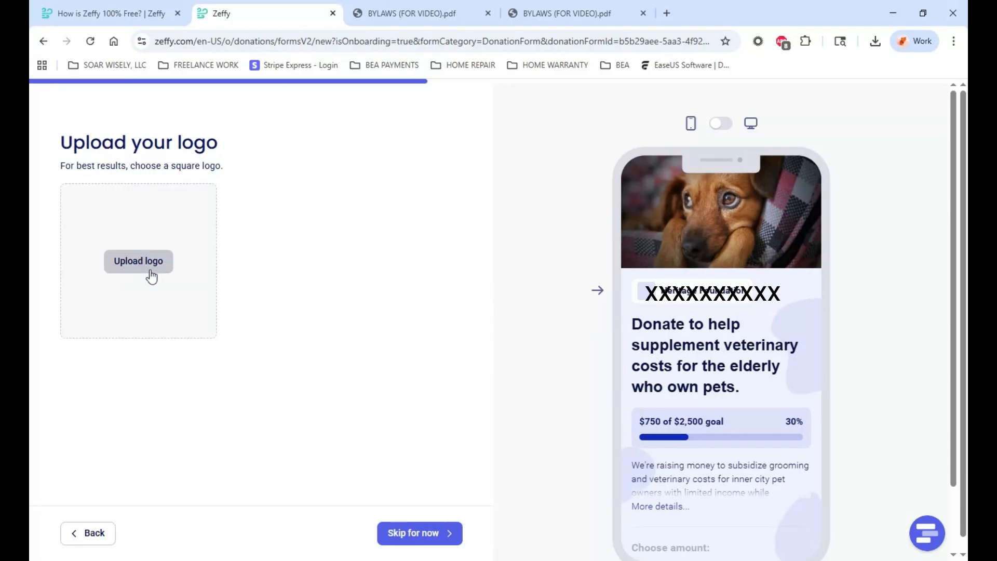
click(434, 540)
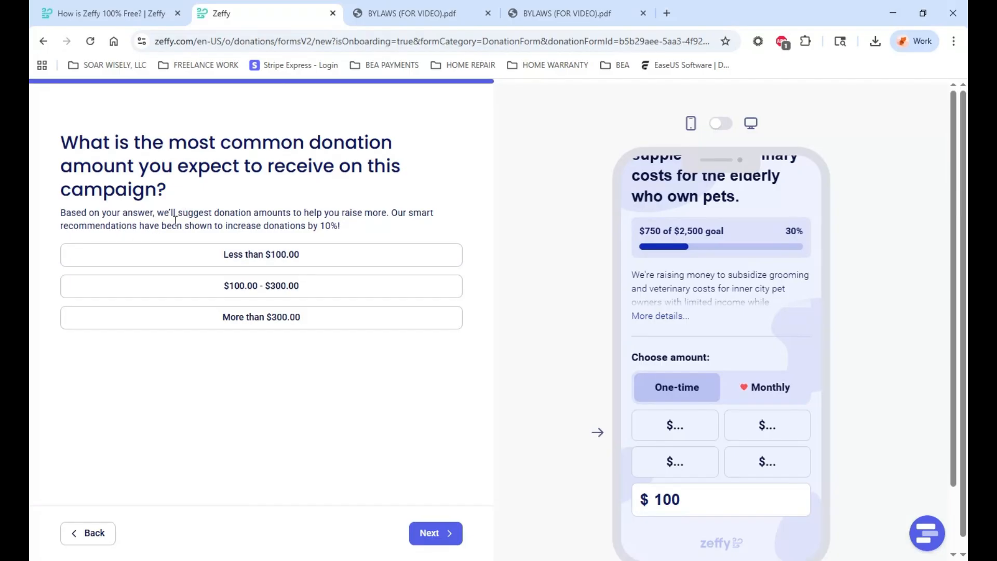
click(291, 258)
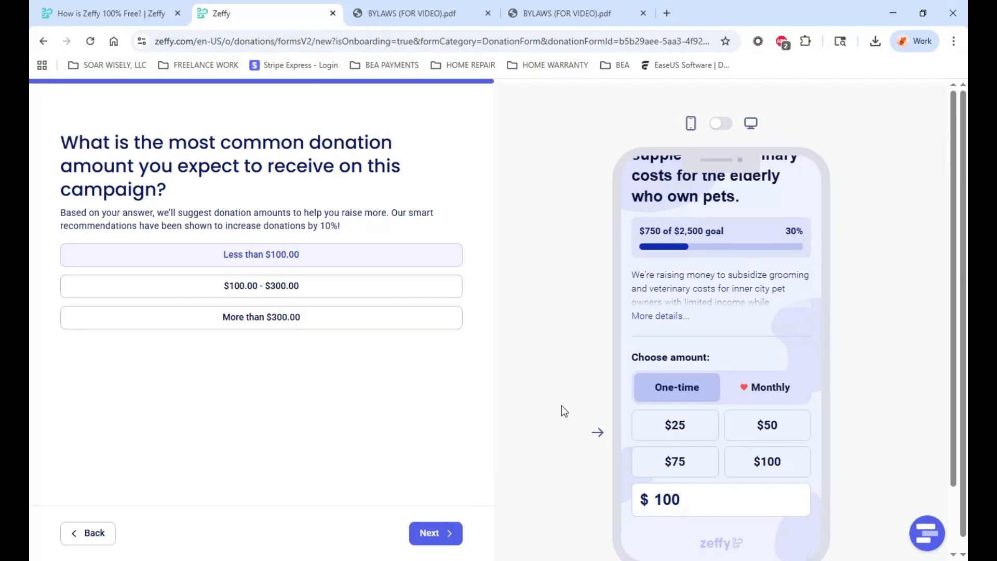
click(444, 532)
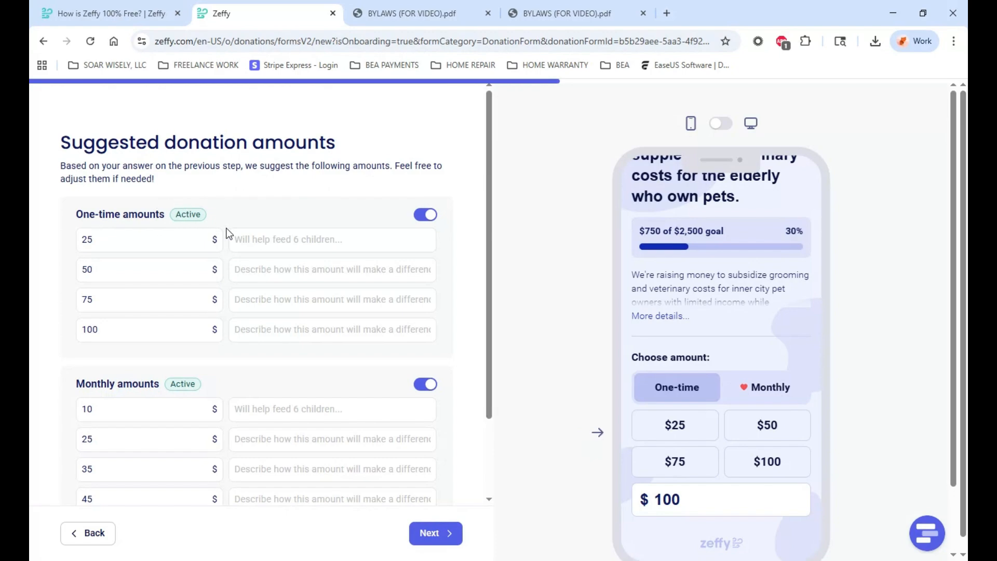
Examine the one-time donation amounts and the description fields beside the $25 and $50 amounts.
click(162, 239)
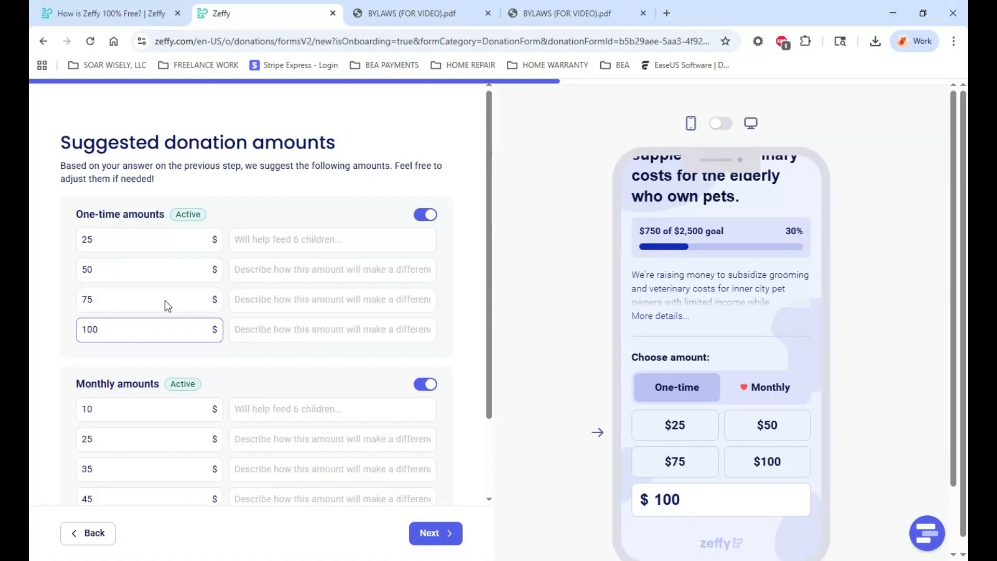
click(248, 241)
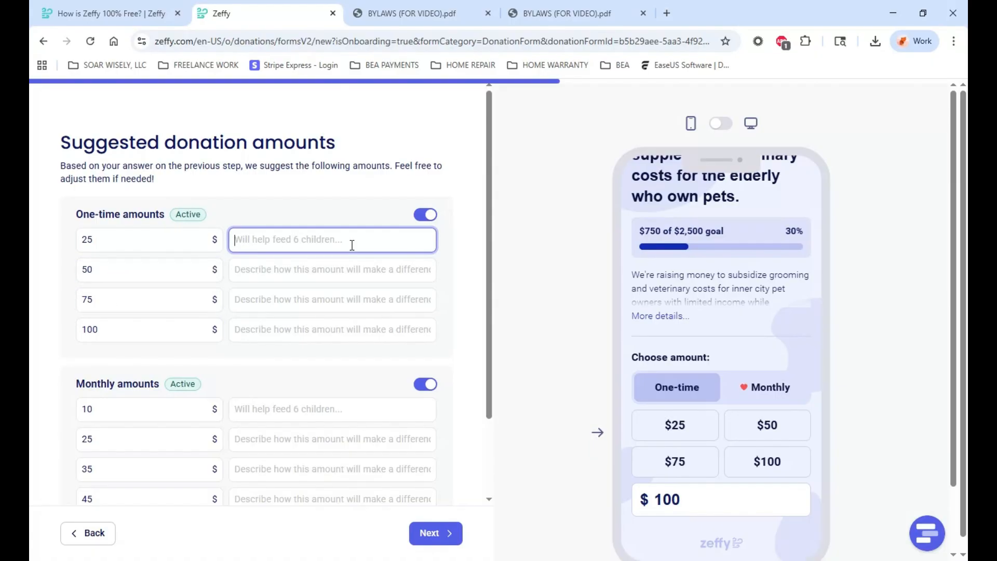
click(277, 275)
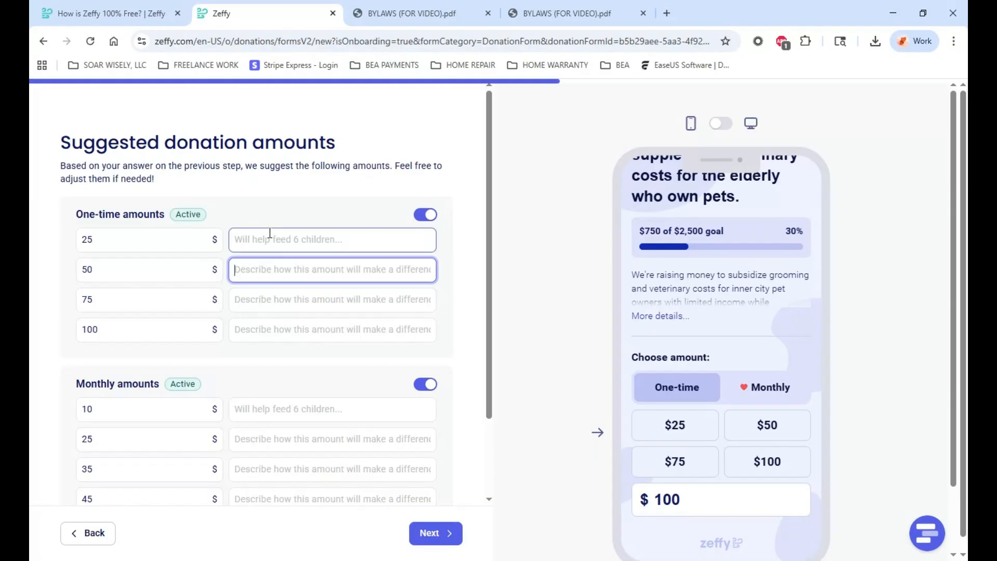
Describe the $25 one-time amount as "Will help give shots to 2 dogs".
scroll(338, 401, down, 2)
scroll(344, 411, up, 2)
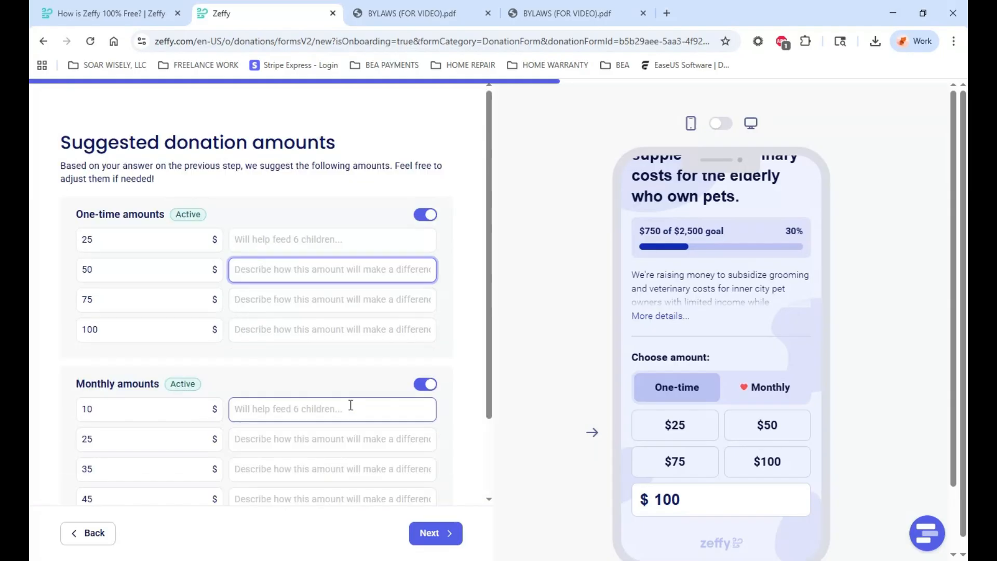
click(273, 240)
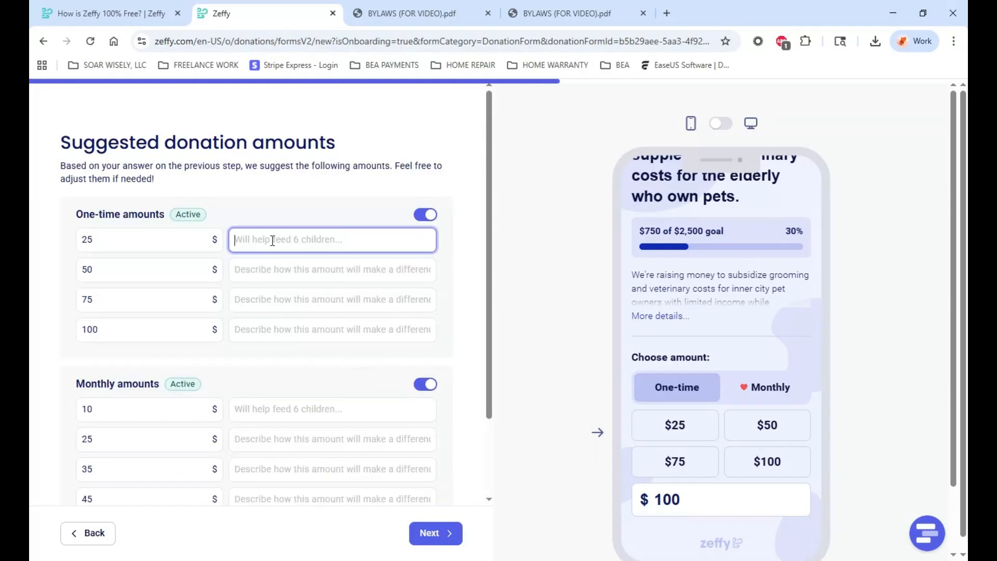
text(w)
key(BackSpace)
text(Will help)
text( give shots)
text( to)
text( 10)
key(BackSpace)
key(BackSpace)
text(2 dogs)
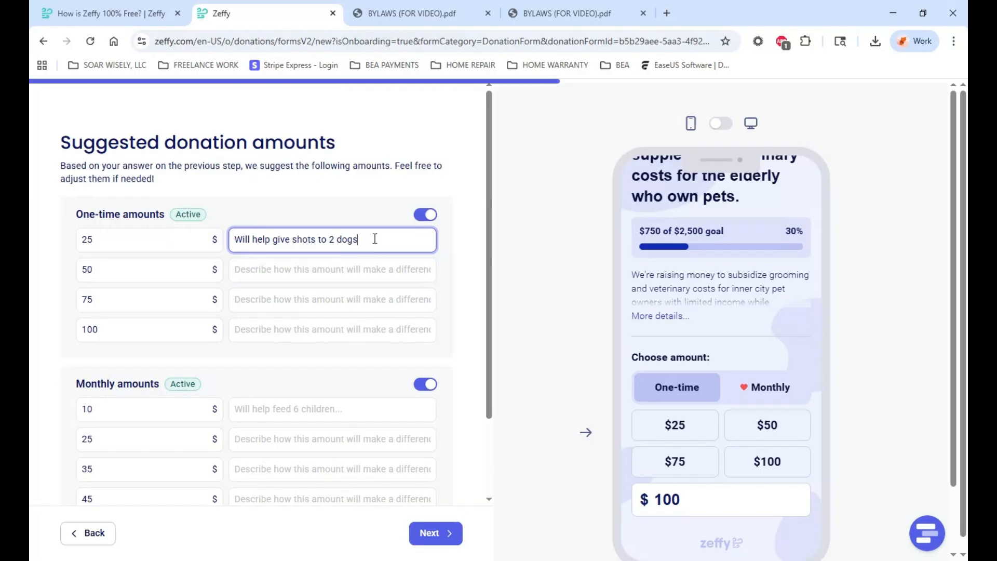
Reword the $25 one-time amount's description to "Will help cover educational materials".
key(BackSpace)
key(BackSpace)
key(BackSpace)
key(BackSpace)
key(BackSpace)
key(BackSpace)
key(BackSpace)
key(BackSpace)
key(BackSpace)
key(BackSpace)
key(BackSpace)
key(BackSpace)
key(BackSpace)
key(BackSpace)
key(BackSpace)
key(BackSpace)
key(BackSpace)
key(BackSpace)
key(BackSpace)
key(BackSpace)
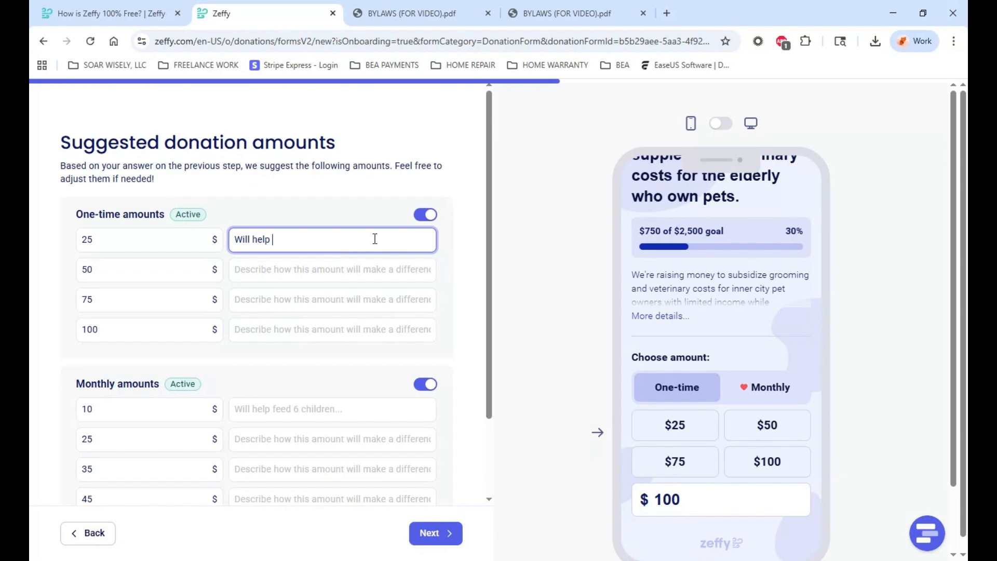
text(cover educational materials)
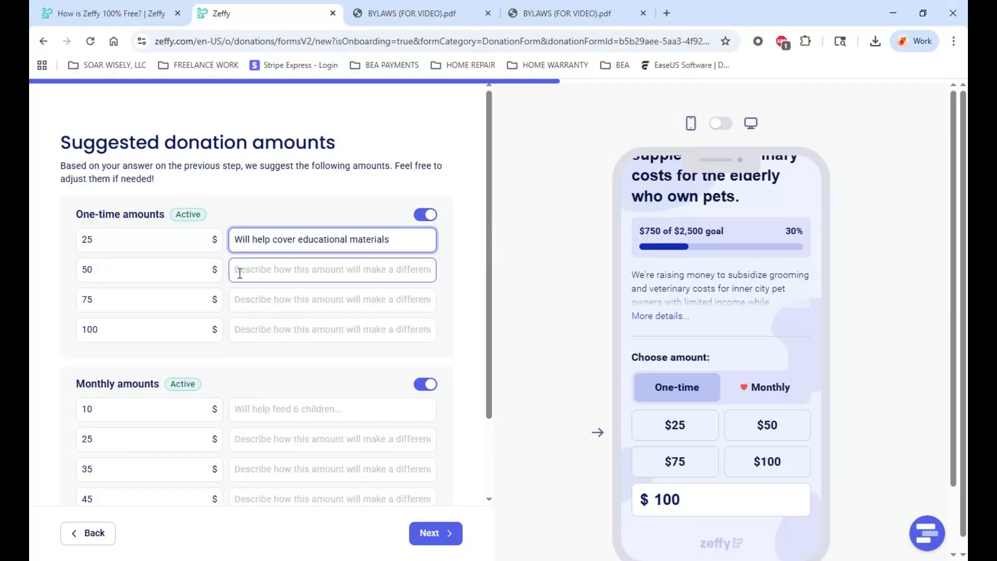
Describe the $10 monthly amount as "Will help cover educational materials".
click(258, 310)
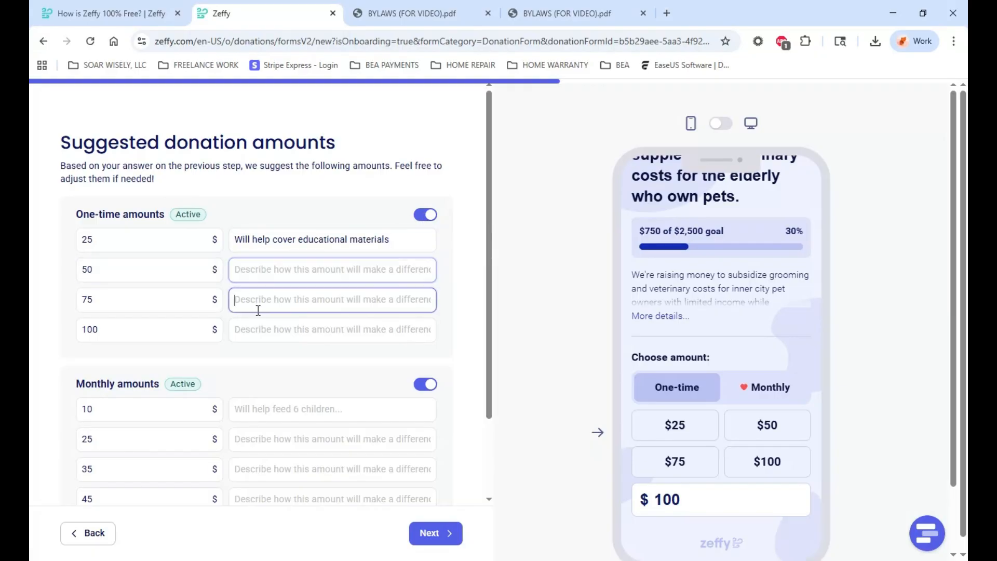
click(250, 413)
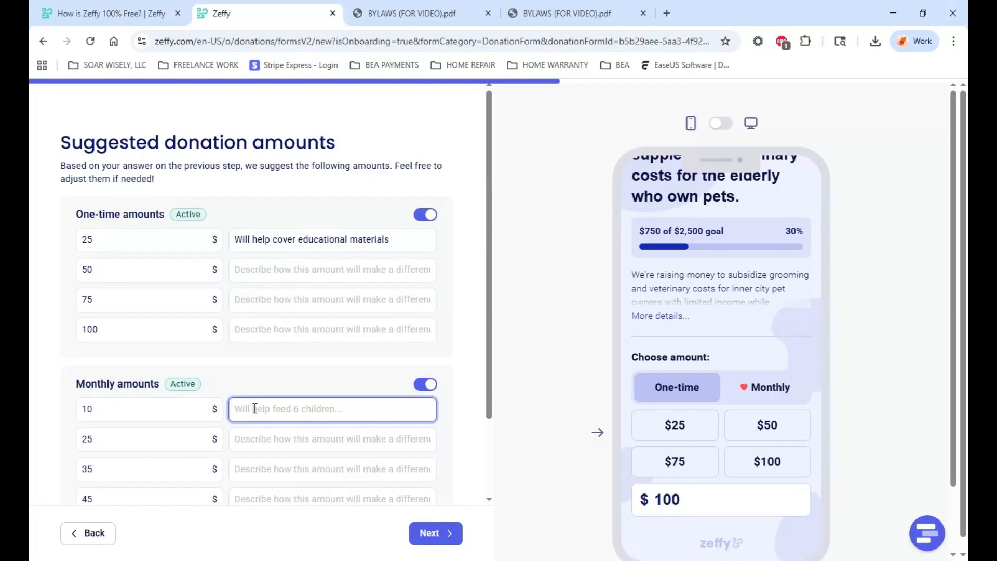
text(Will )
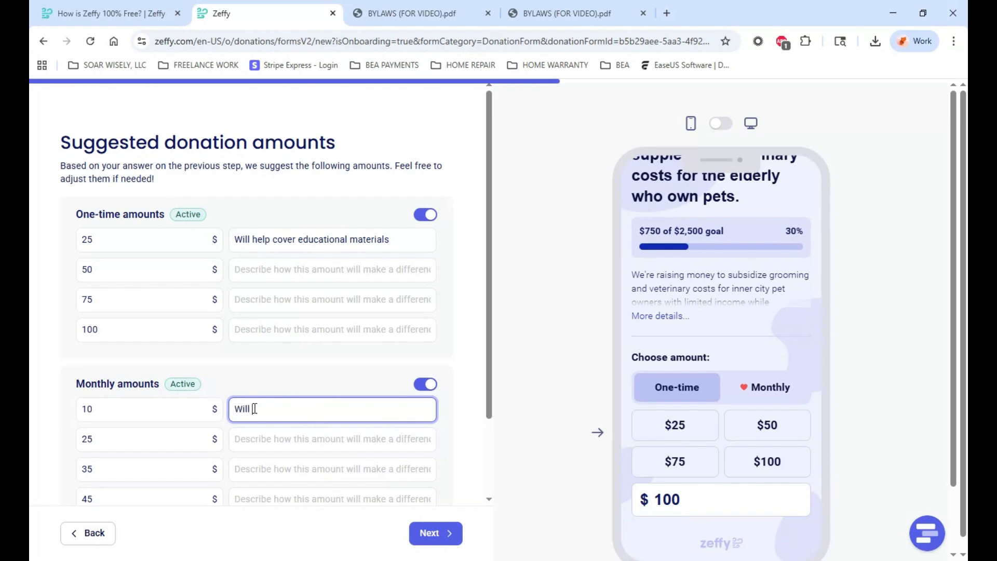
text(help cover educationl)
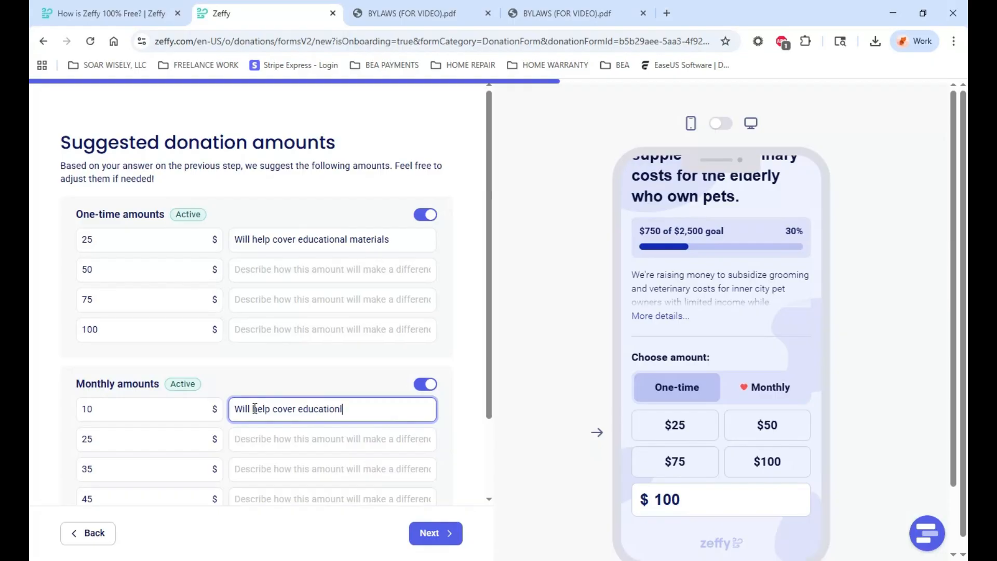
key(BackSpace)
text(al materials)
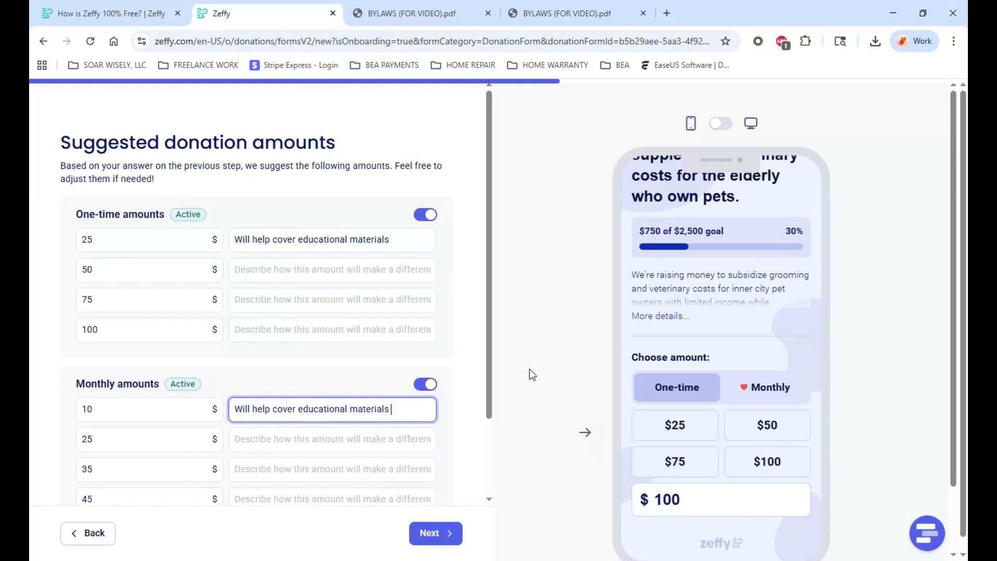
Accept the suggested amounts, keep automatic tax receipts active, and continue to the custom questions.
click(423, 535)
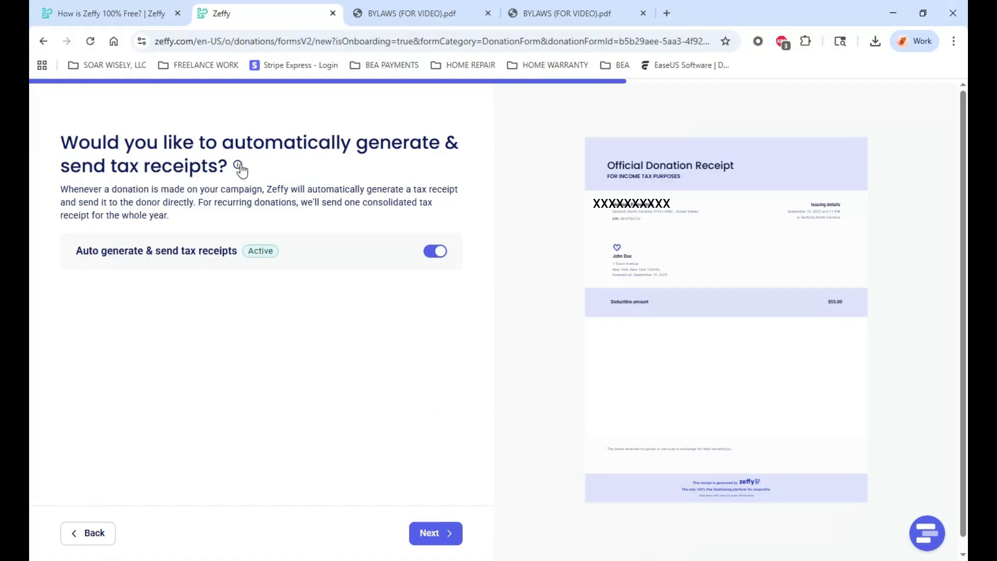
mouse_move(239, 167)
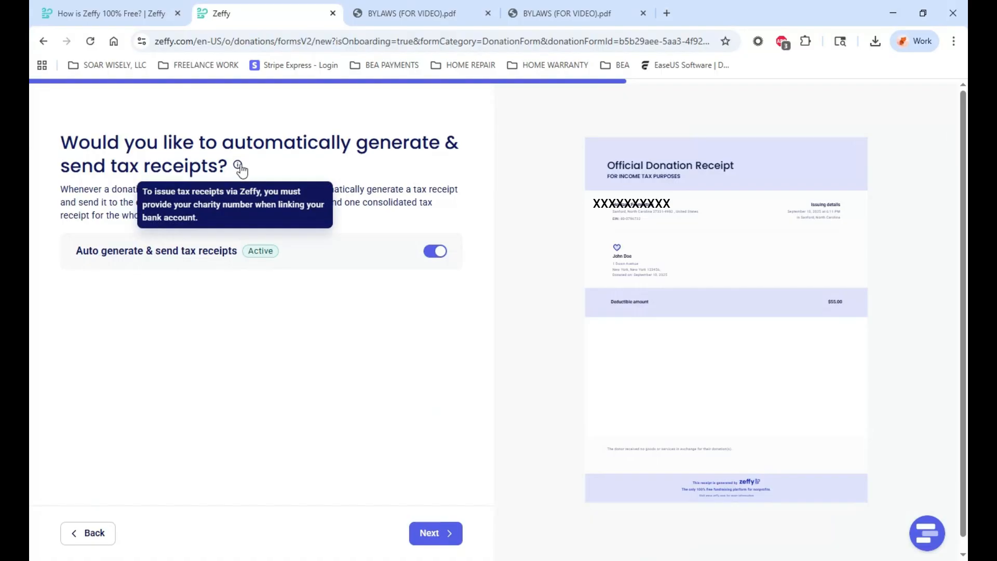
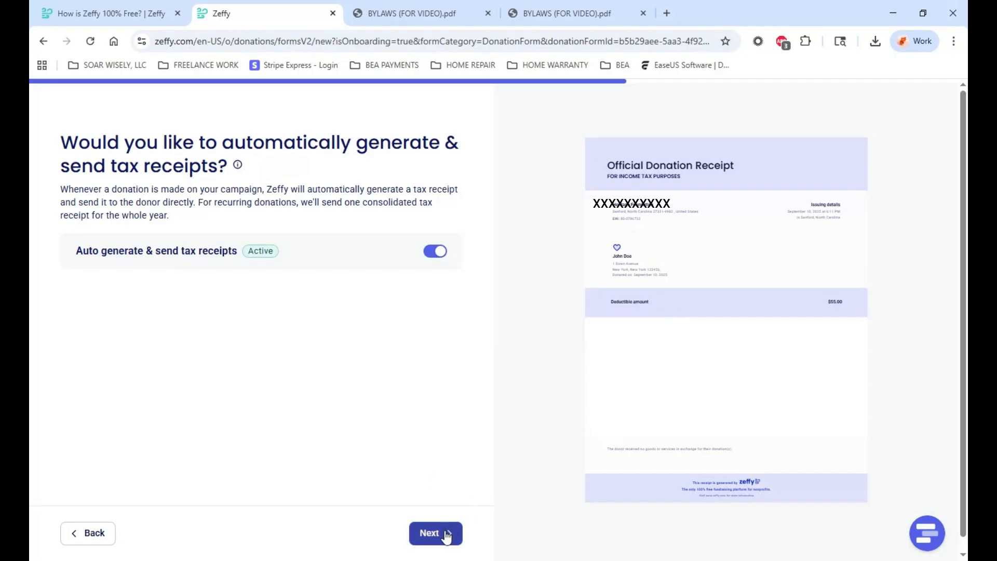
click(446, 535)
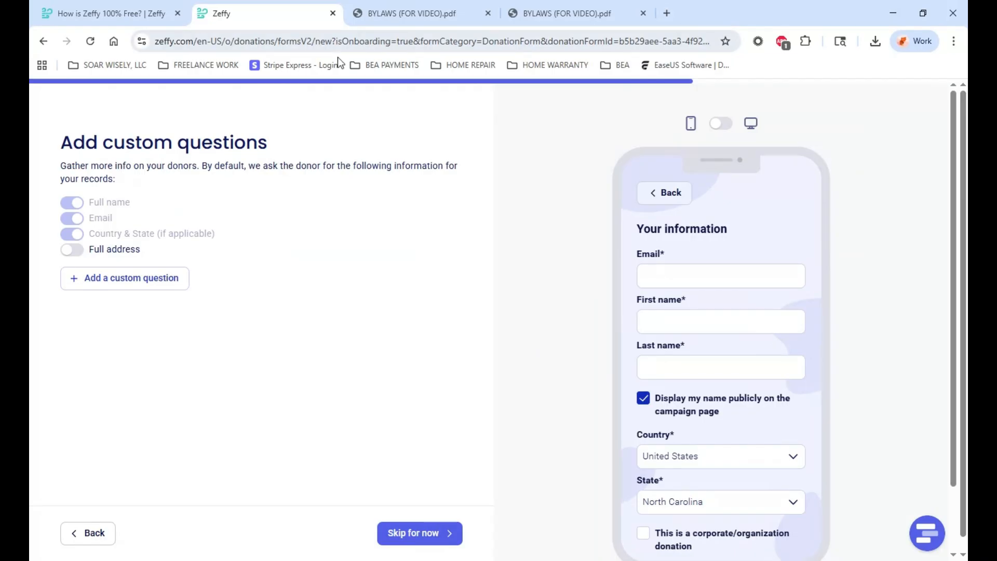
View Zeffy's "100% free, always." page, return to the campaign form and examine the default donor information fields.
click(101, 11)
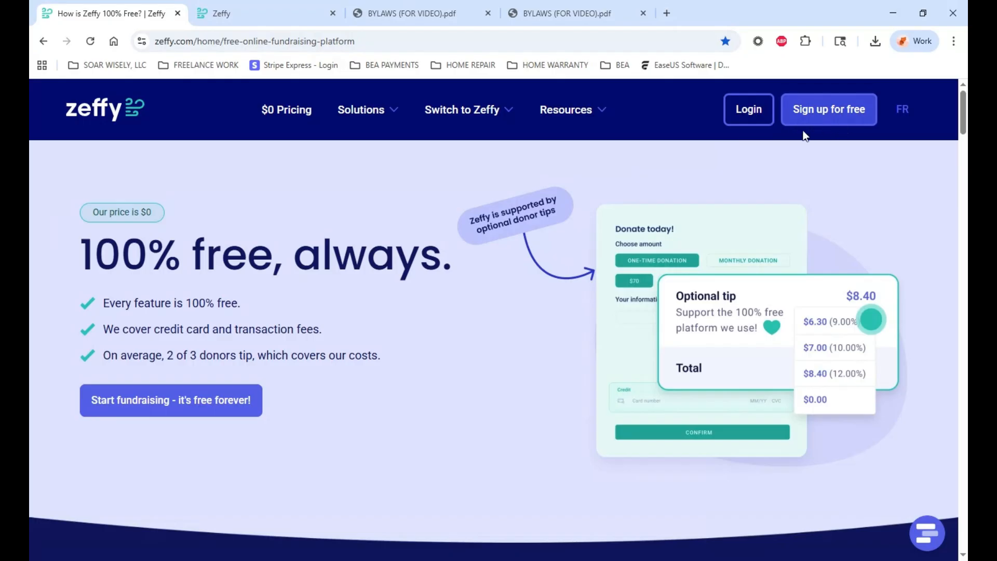
click(269, 13)
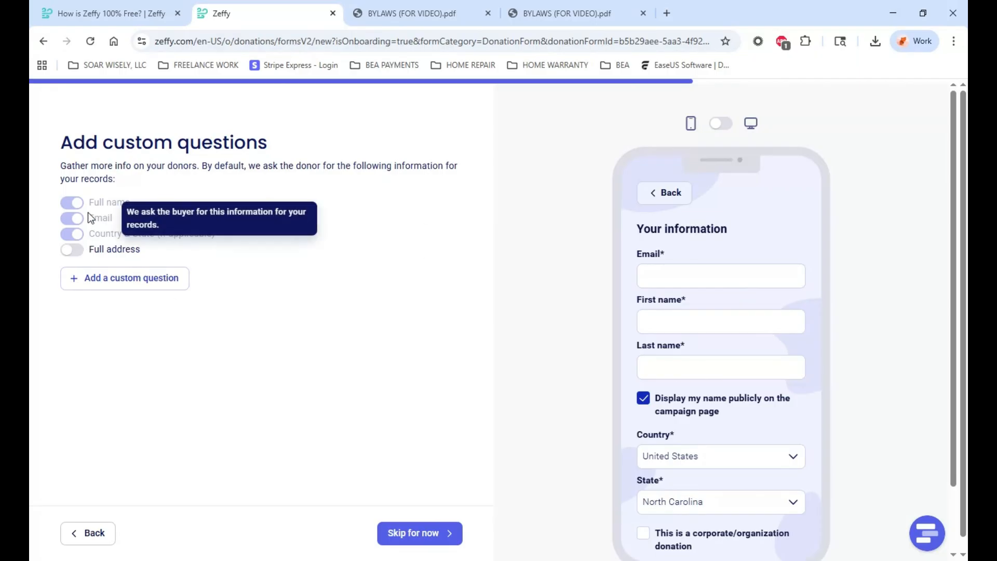
scroll(762, 431, down, 1)
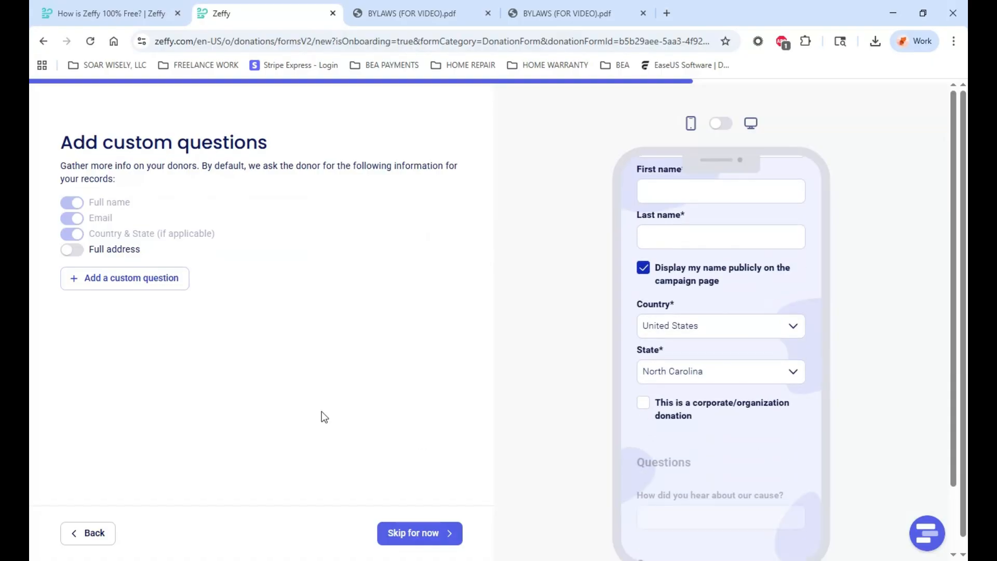
Try enabling the full address question, inspect the donor form preview, and disable the question again.
click(76, 257)
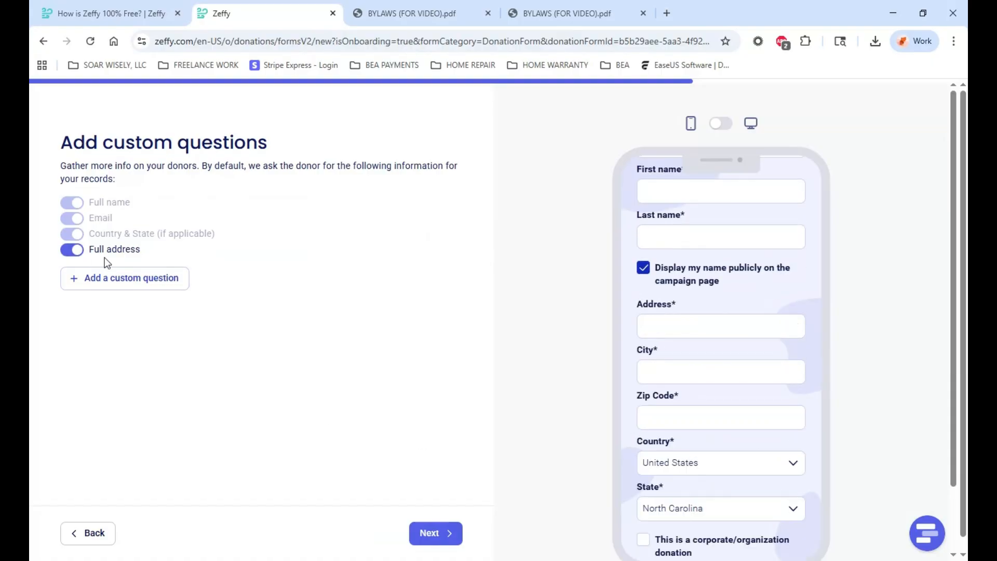
scroll(710, 398, down, 2)
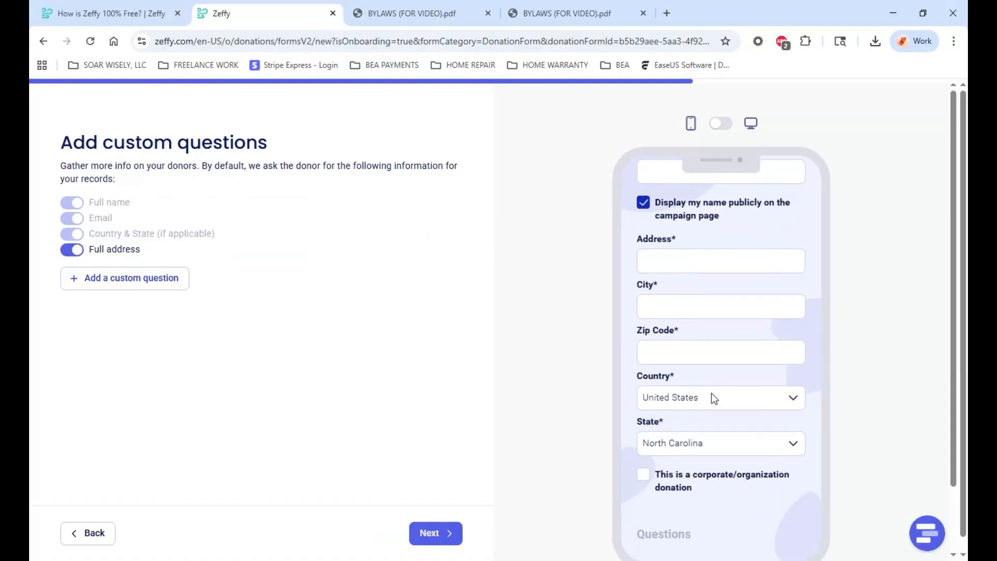
scroll(715, 399, up, 2)
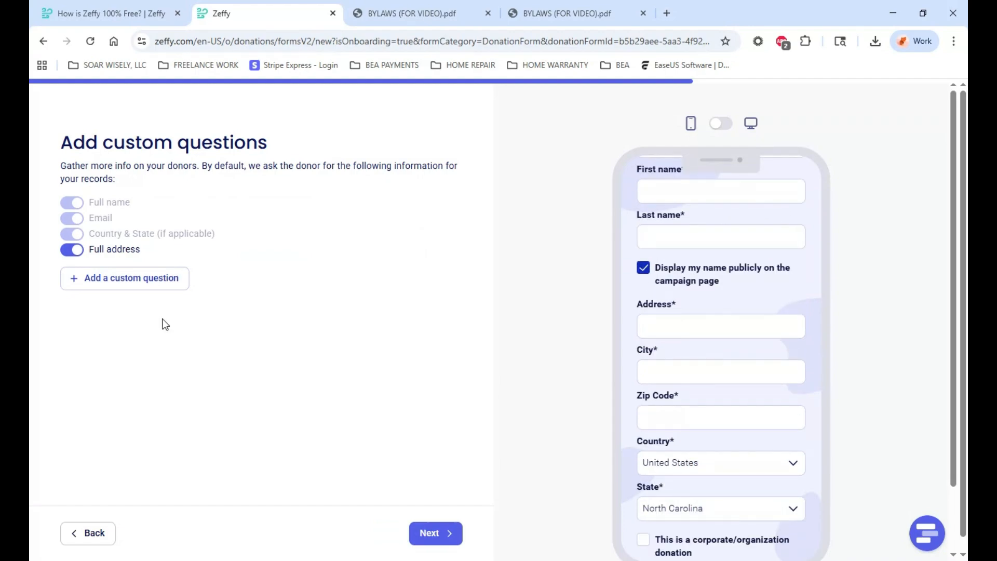
mouse_move(96, 235)
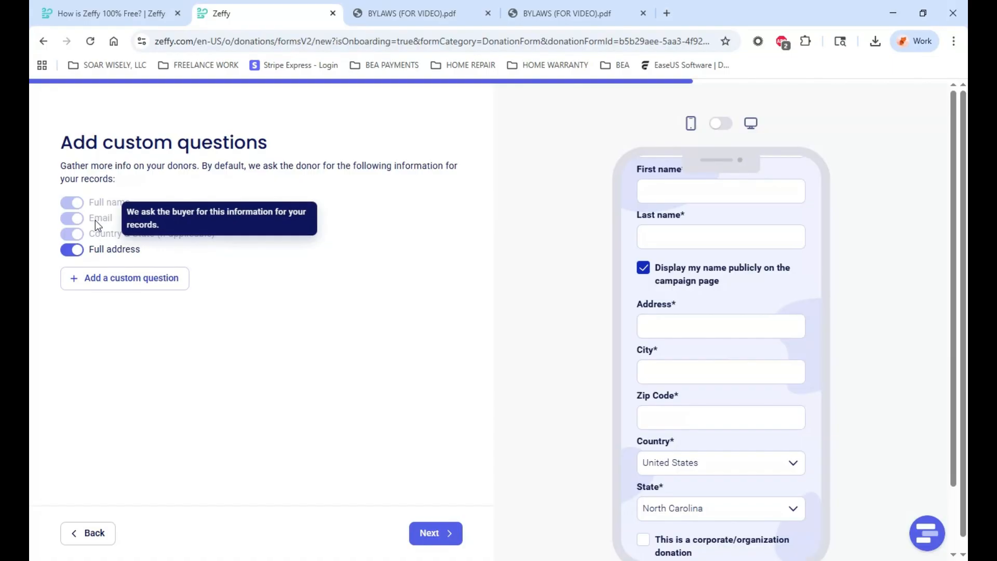
scroll(701, 480, down, 2)
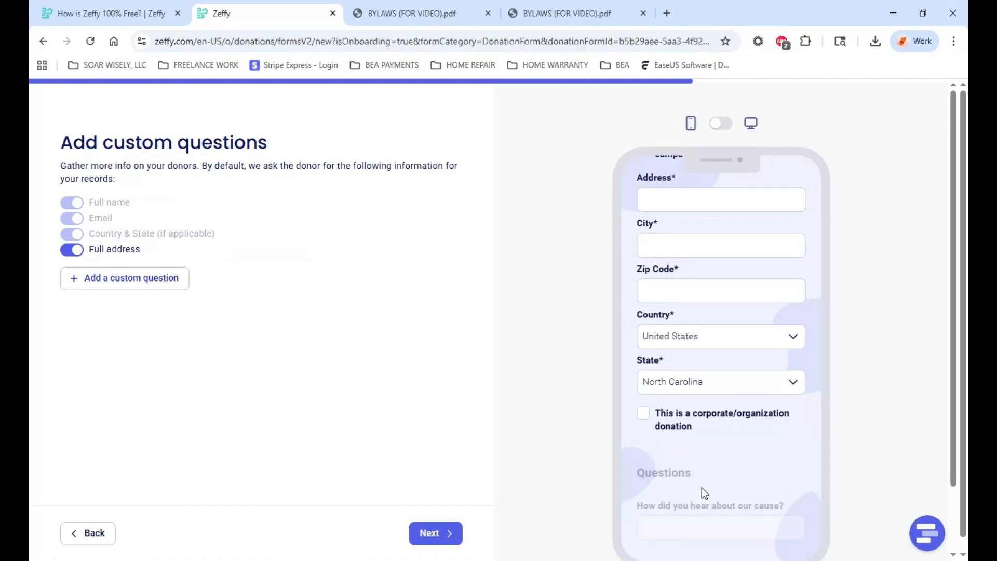
scroll(702, 488, up, 2)
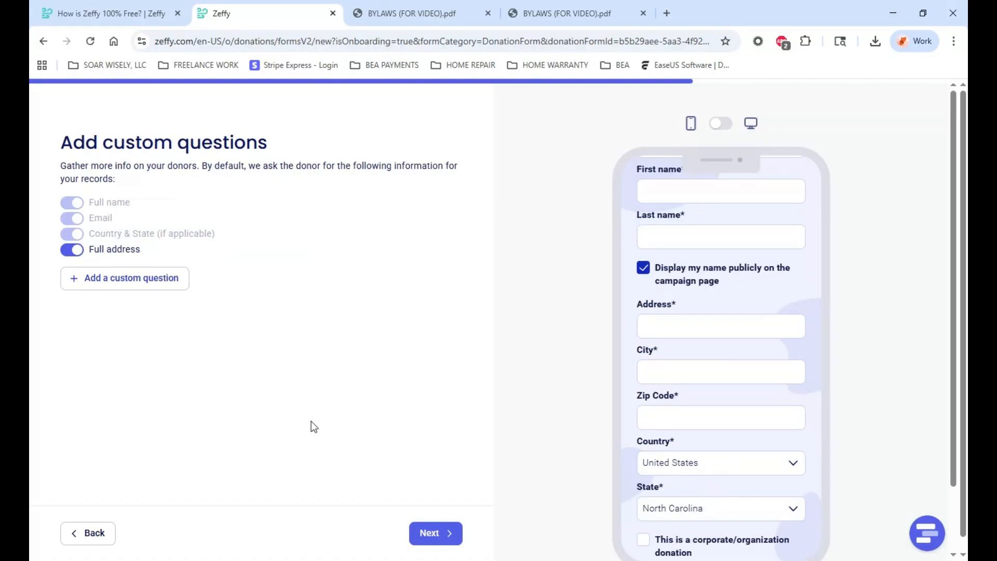
click(77, 250)
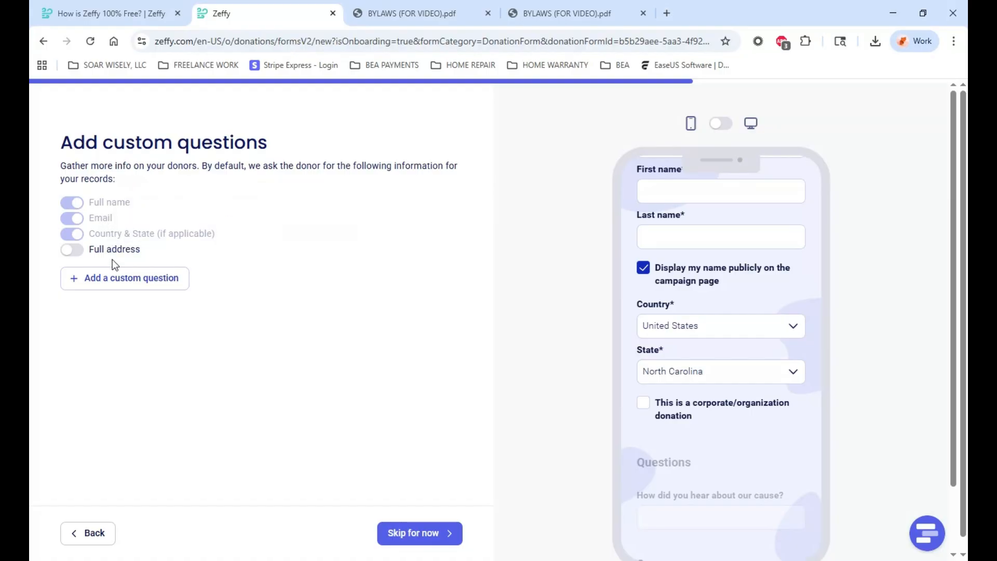
Compare the donor information preview with the full address question on and off, ending with it off.
click(73, 249)
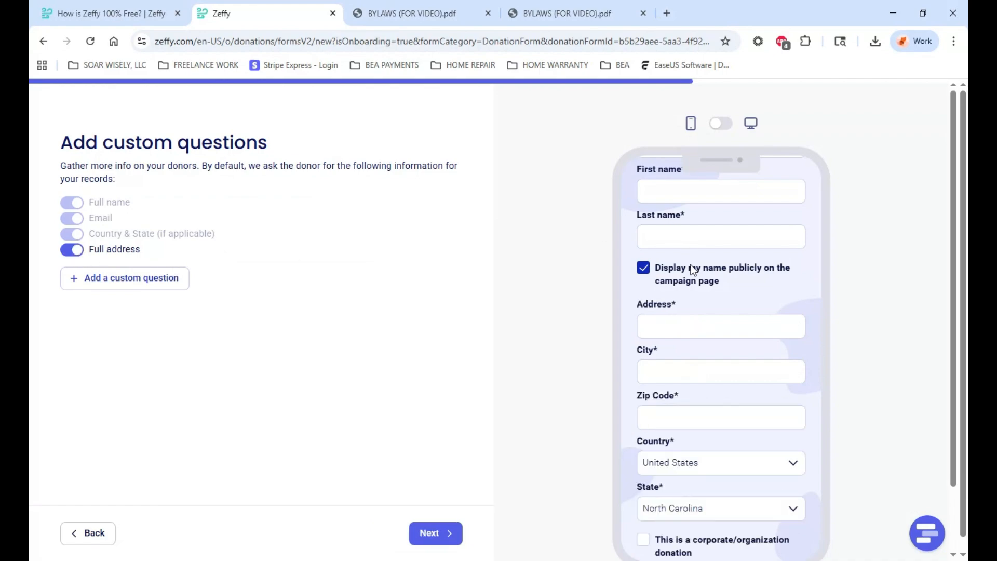
scroll(691, 269, down, 4)
scroll(774, 408, up, 4)
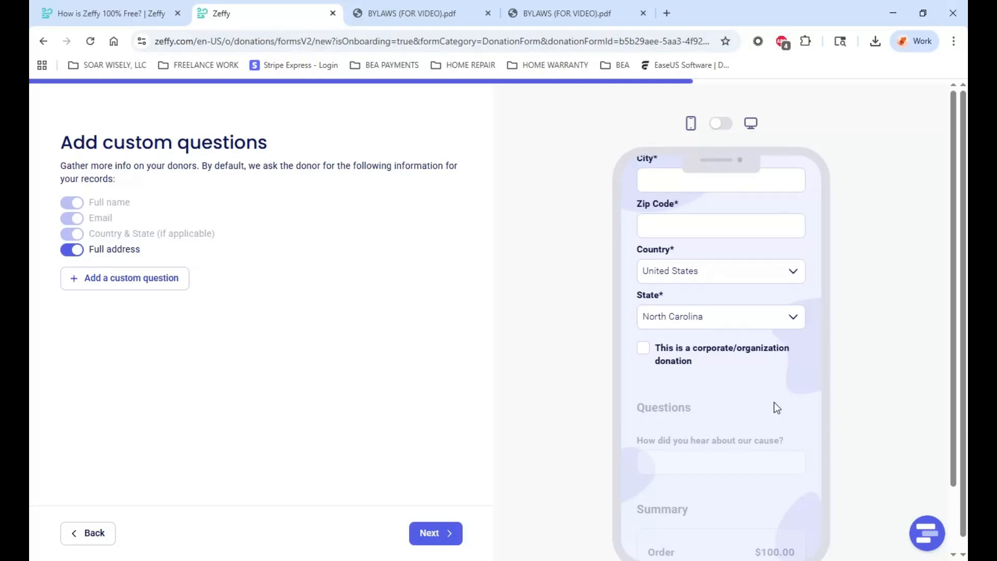
scroll(712, 412, up, 2)
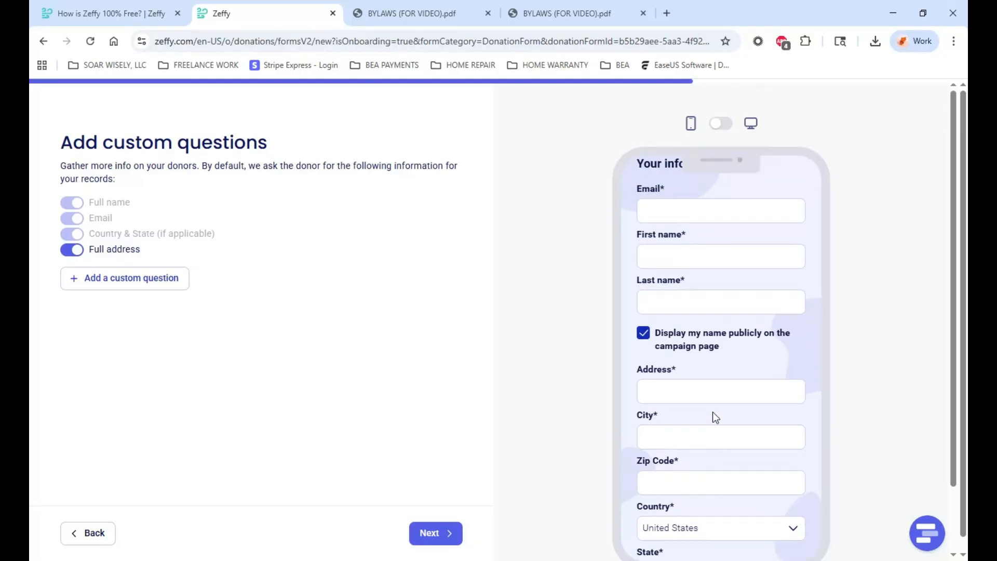
scroll(713, 412, up, 1)
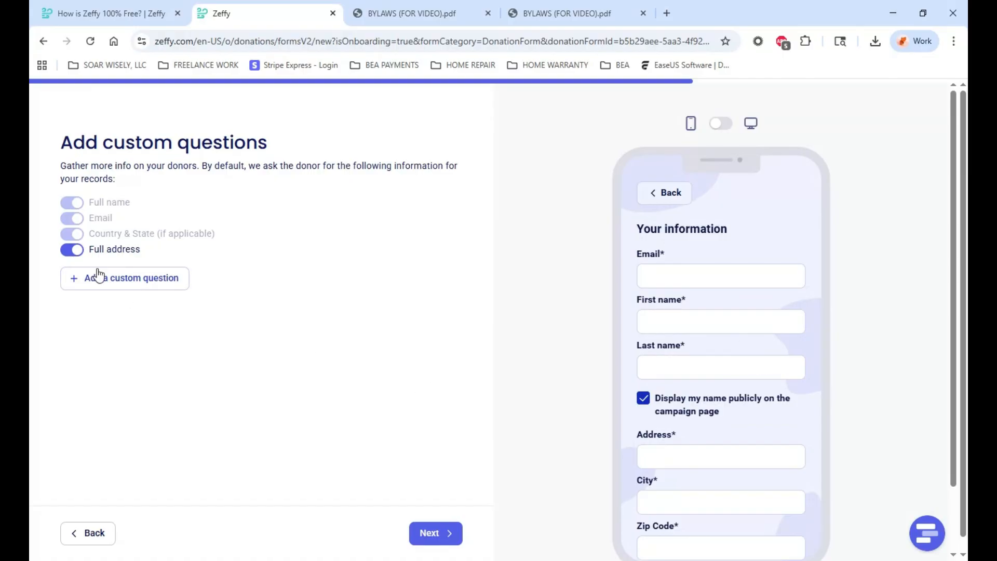
click(73, 249)
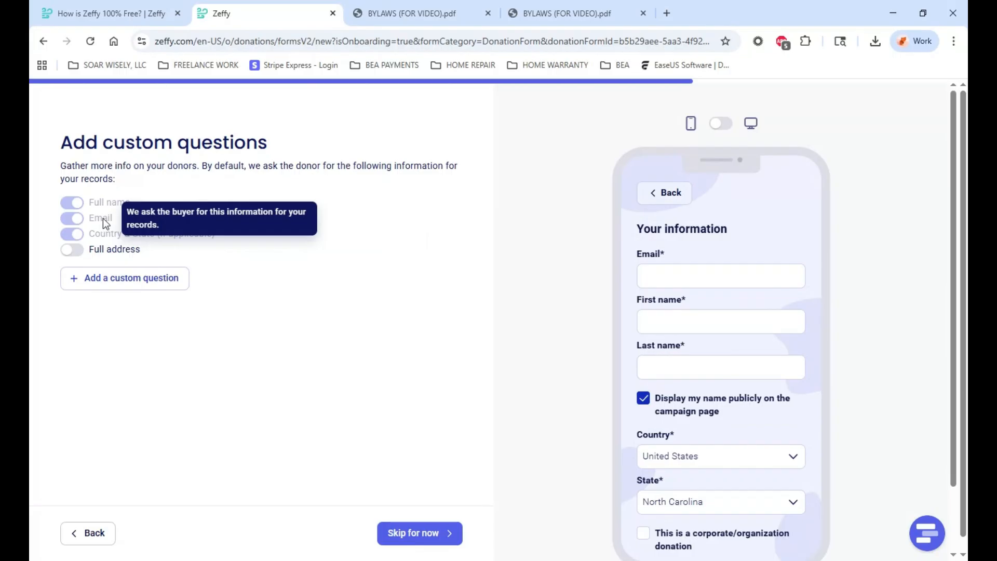
scroll(782, 273, down, 3)
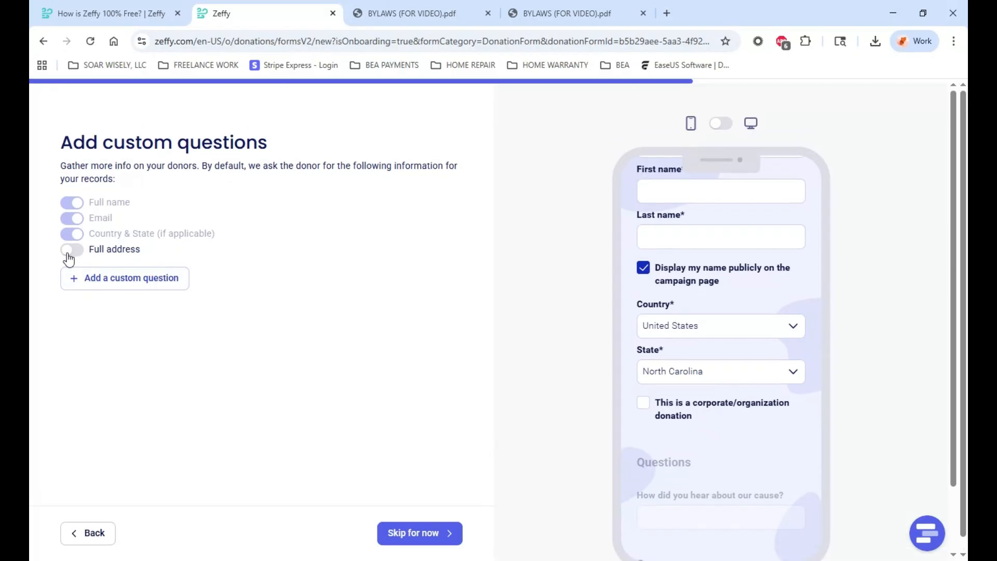
click(71, 253)
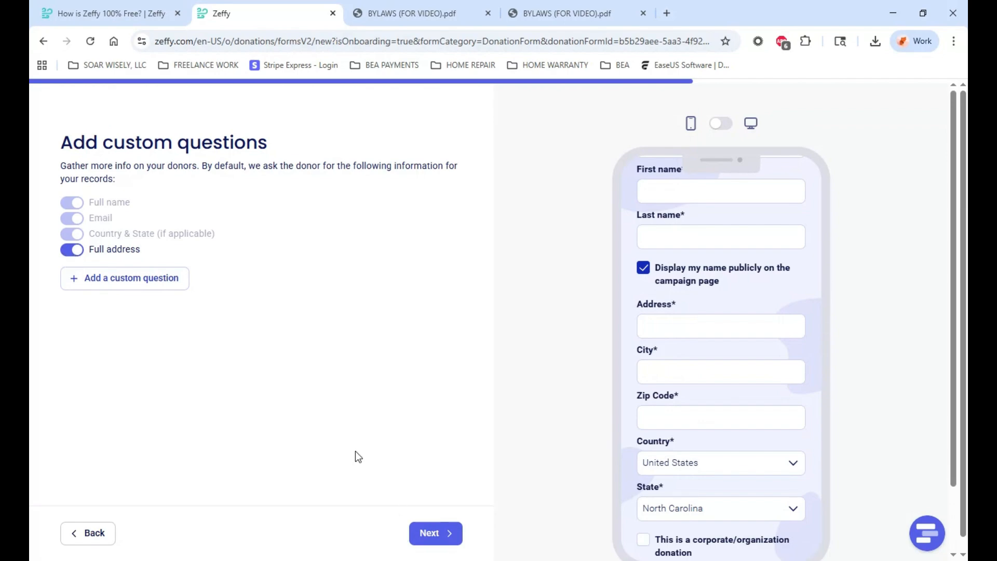
click(80, 258)
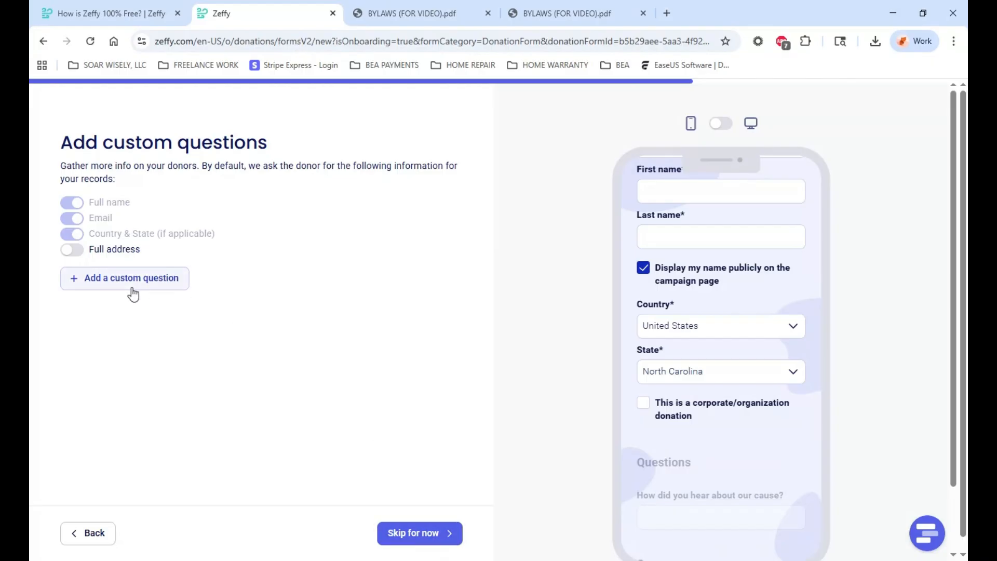
Enable the full address question for donors and review the "Your information" form in the phone preview.
click(71, 256)
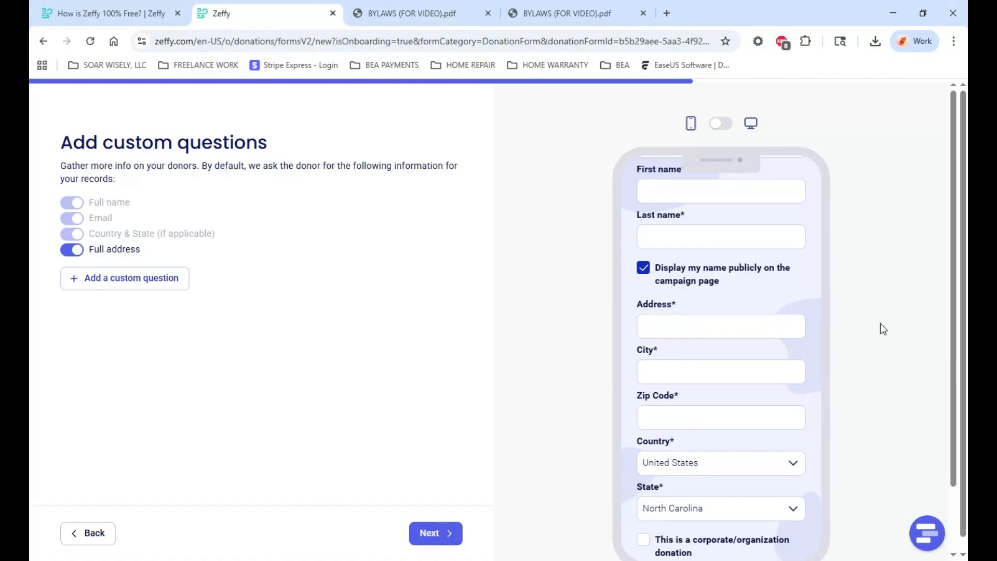
scroll(864, 318, down, 2)
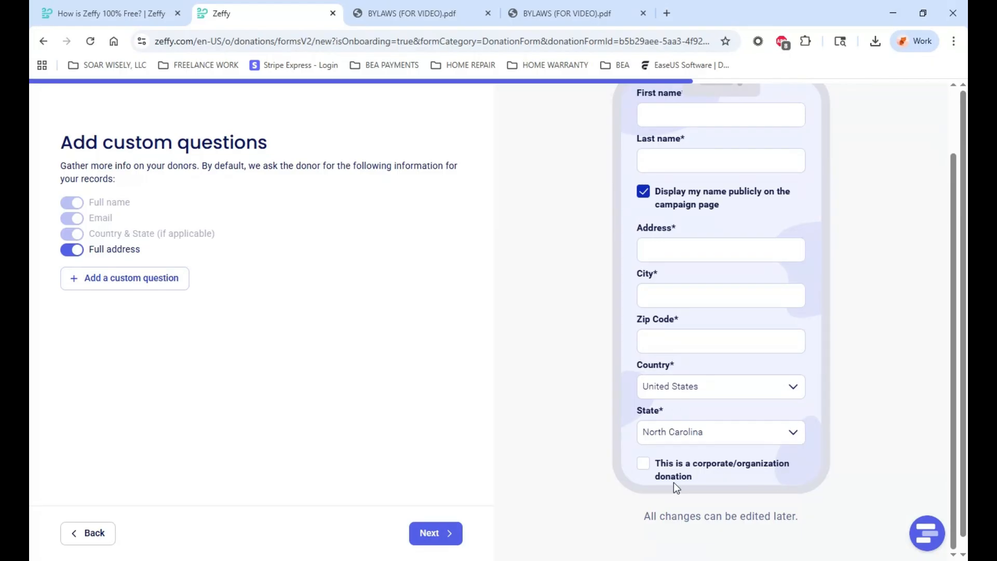
scroll(670, 363, up, 3)
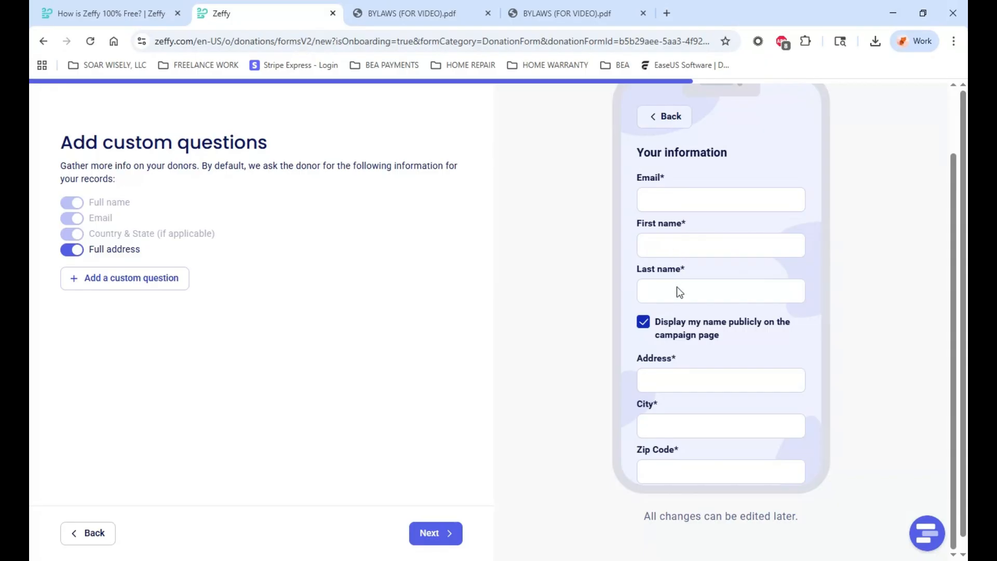
Review the remaining address and corporate donation fields in the donor form preview, and continue past the custom questions.
scroll(674, 396, down, 1)
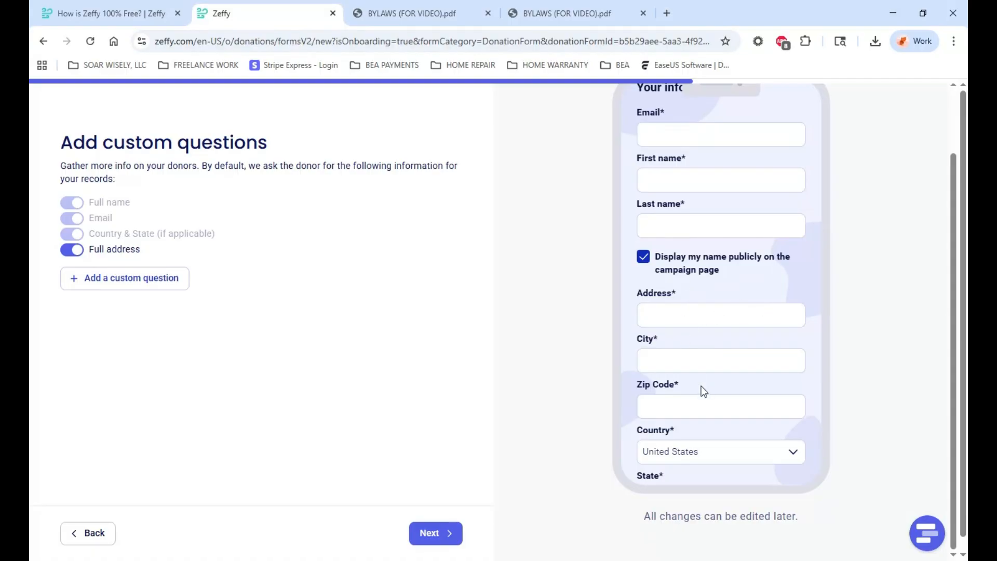
scroll(701, 386, down, 3)
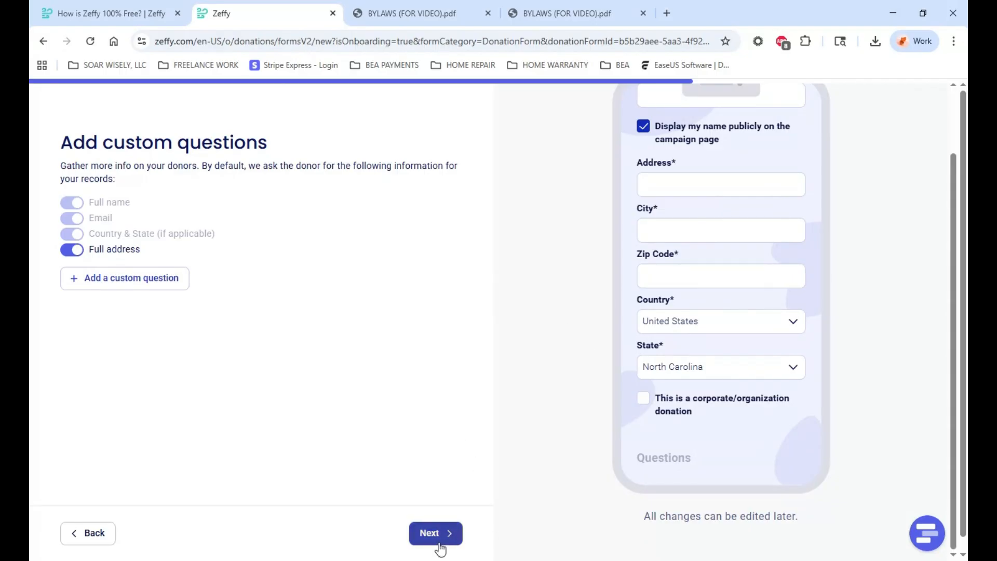
click(425, 533)
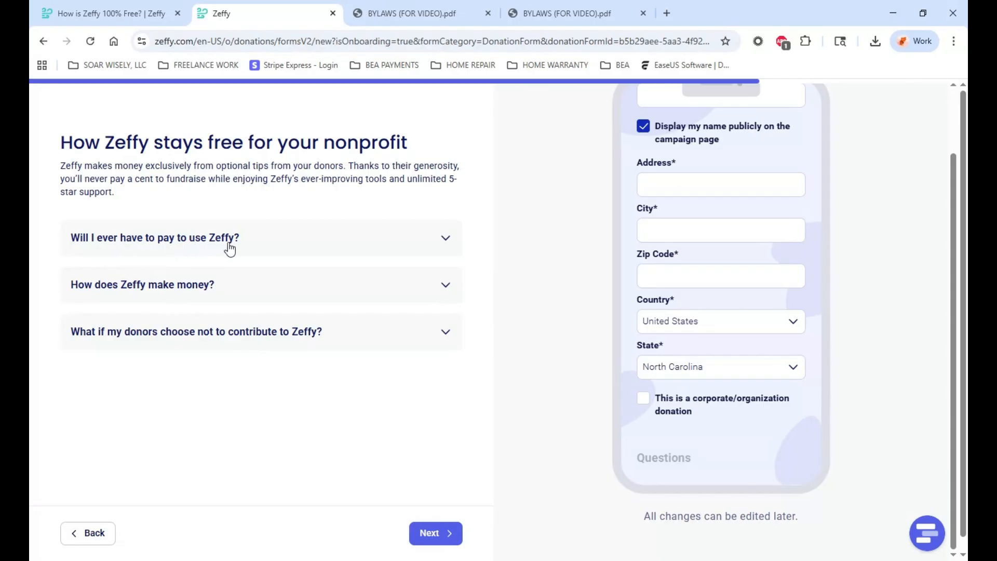
Read the three answers on how Zeffy stays free for nonprofits and continue to the thank you email.
click(447, 243)
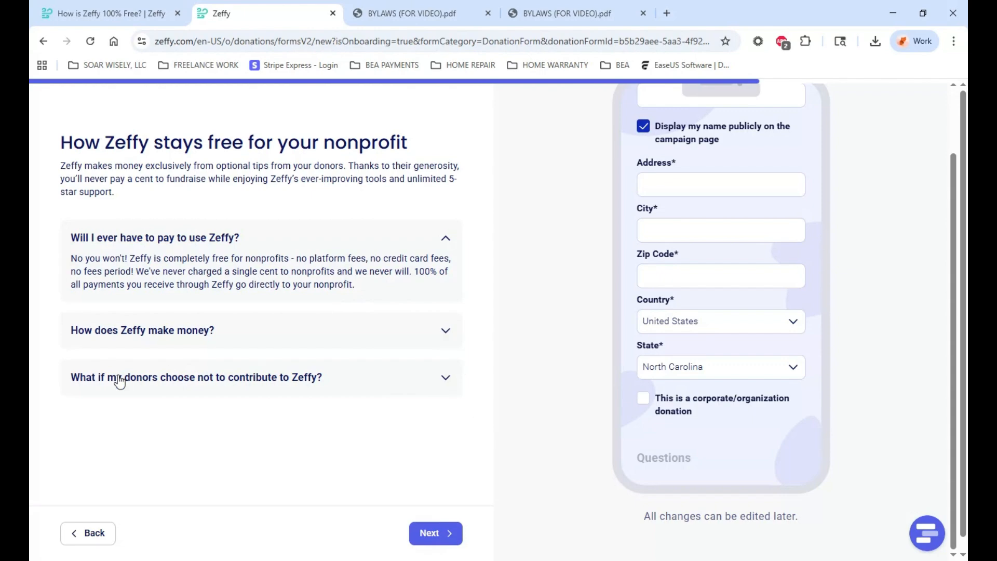
click(448, 334)
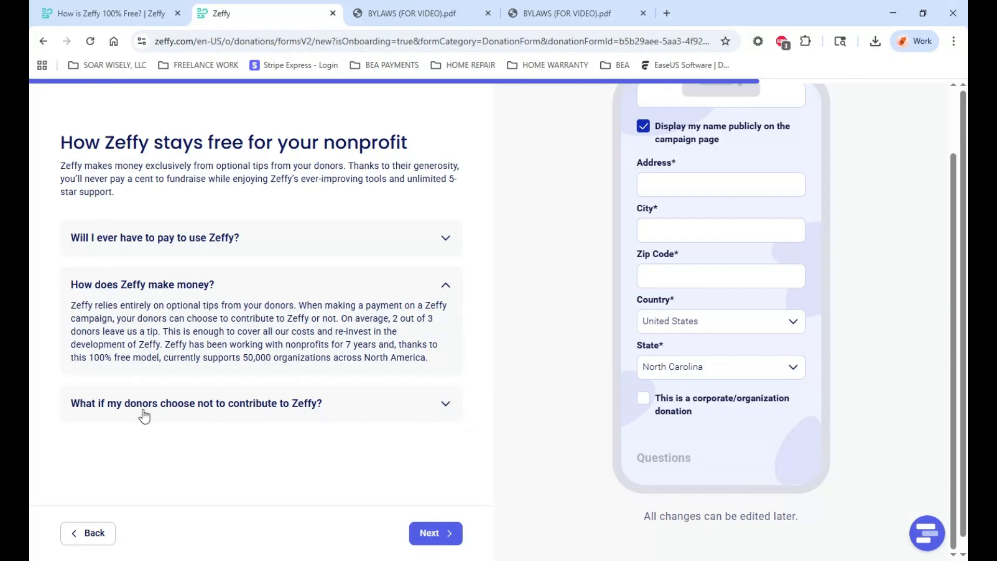
click(446, 404)
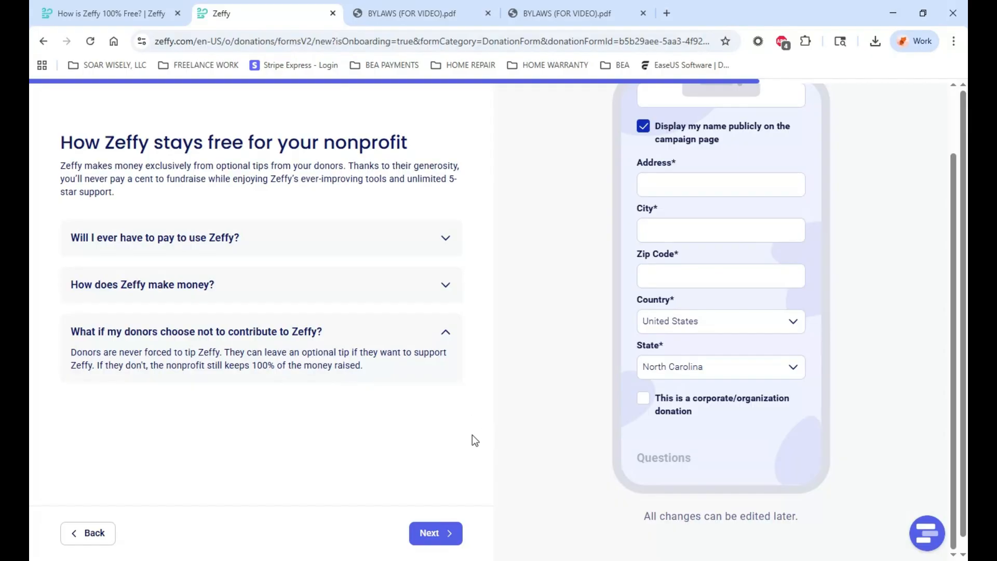
click(444, 533)
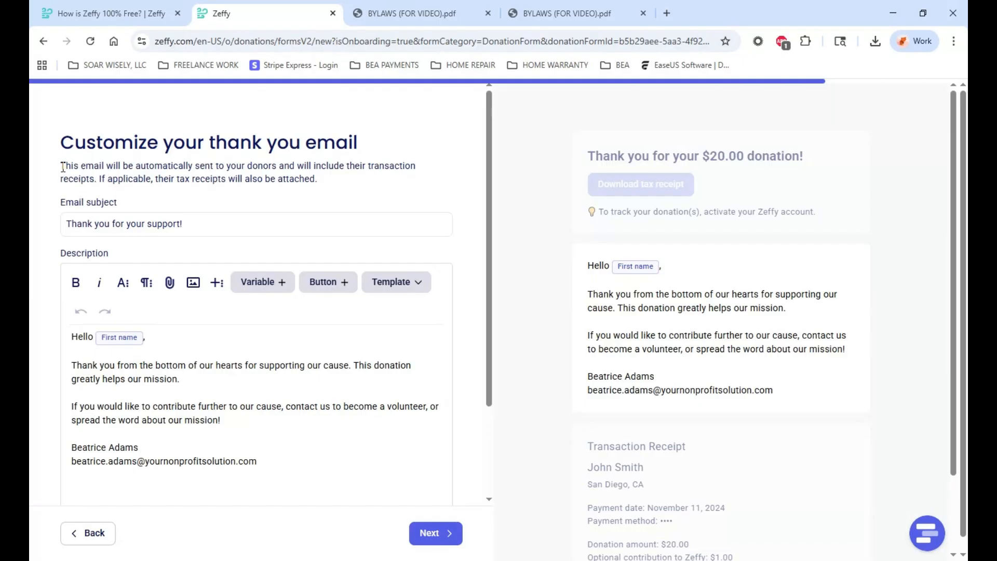
Read the introductory note on what the automatic thank you email sends to donors.
drag(69, 178, 105, 186)
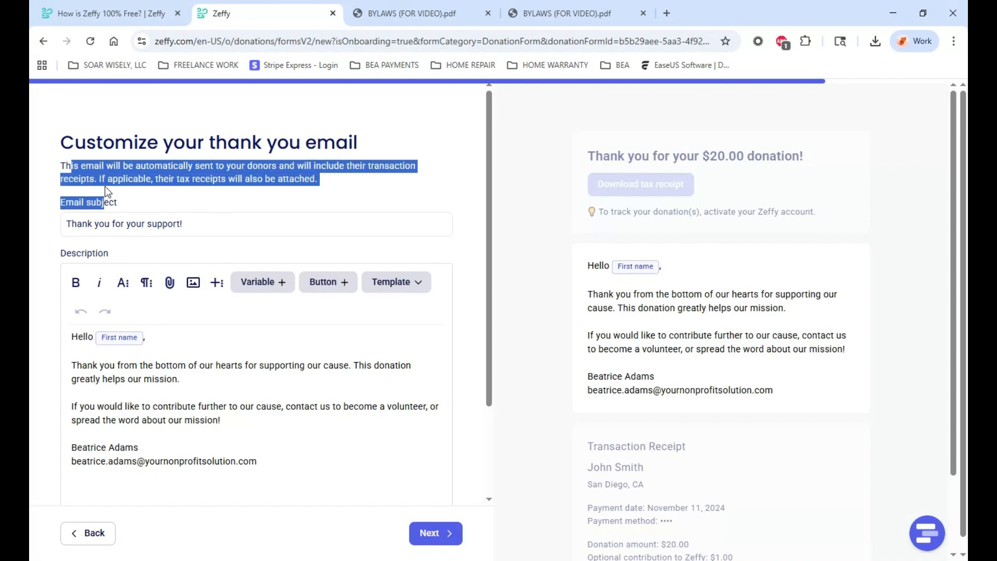
triple_click(85, 165)
click(170, 188)
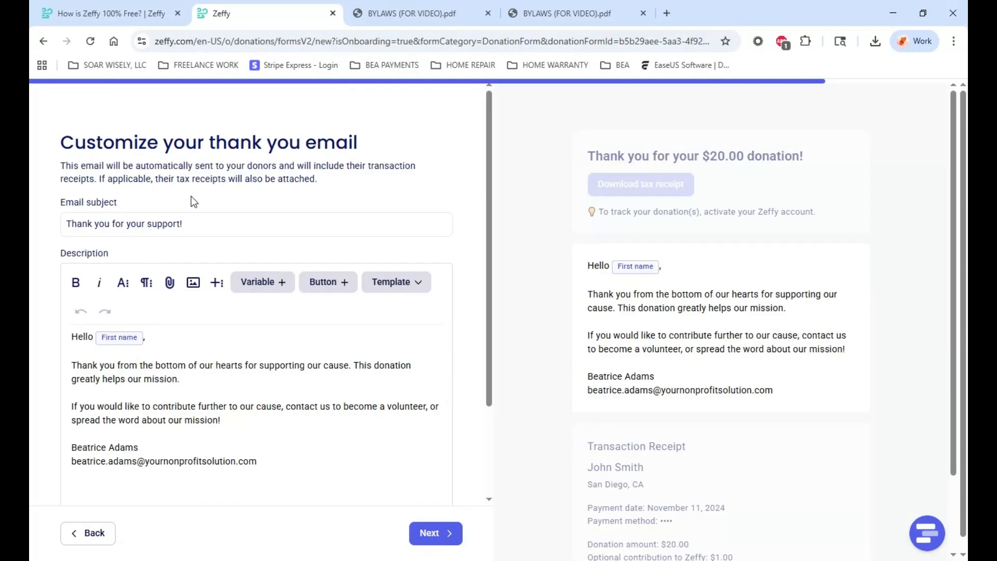
drag(176, 179, 312, 177)
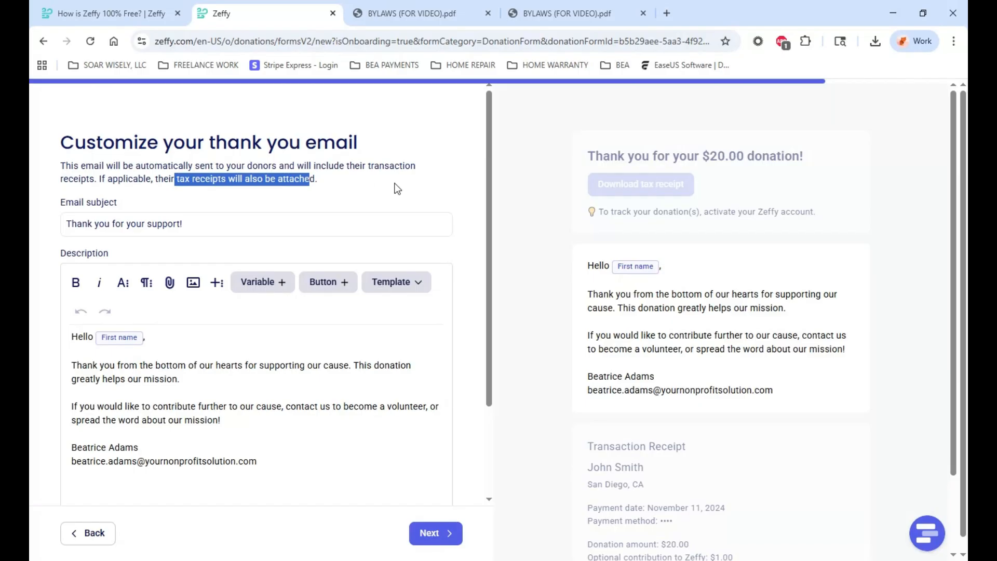
click(455, 185)
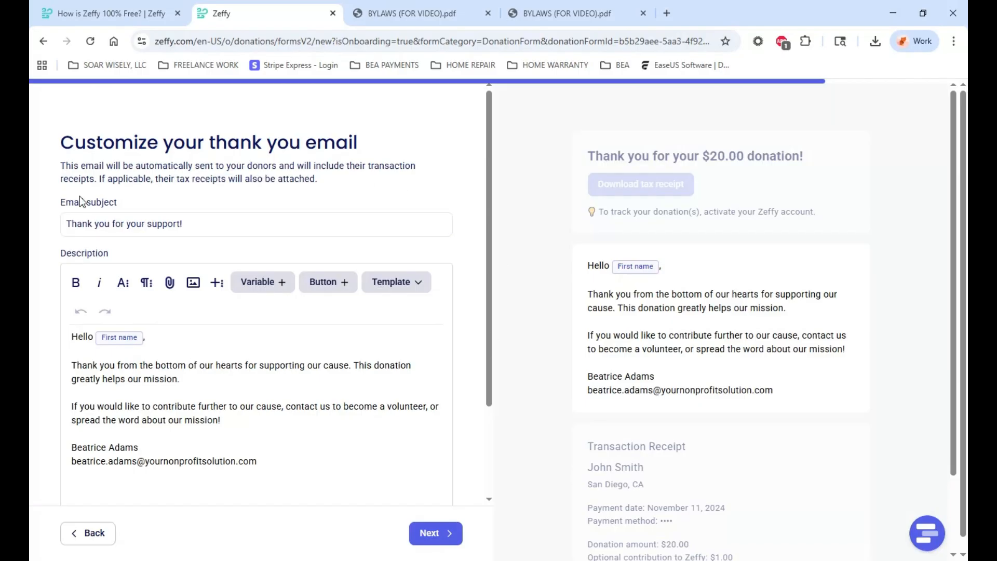
Examine the thank you email's subject, first name variable and message paragraphs.
click(197, 230)
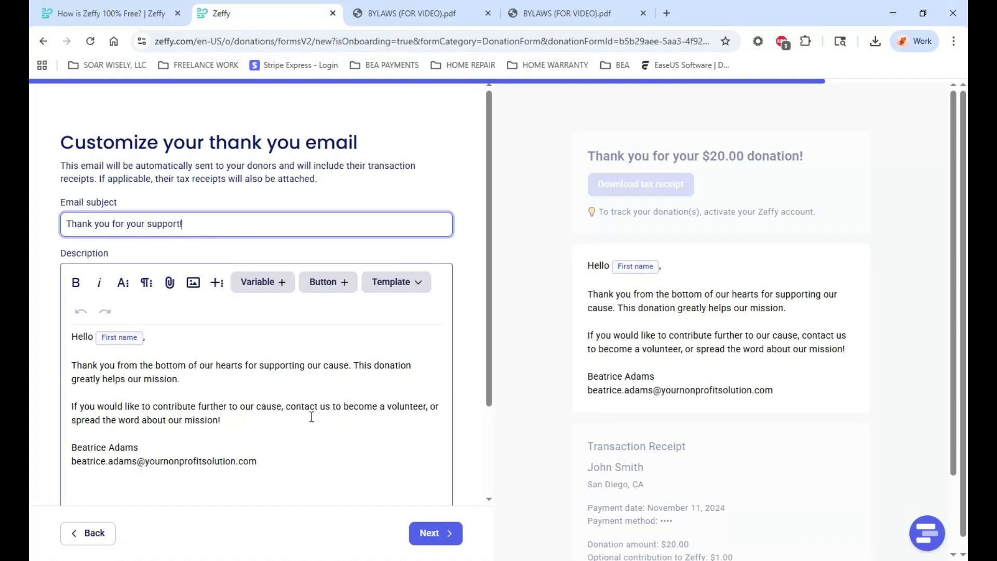
click(163, 347)
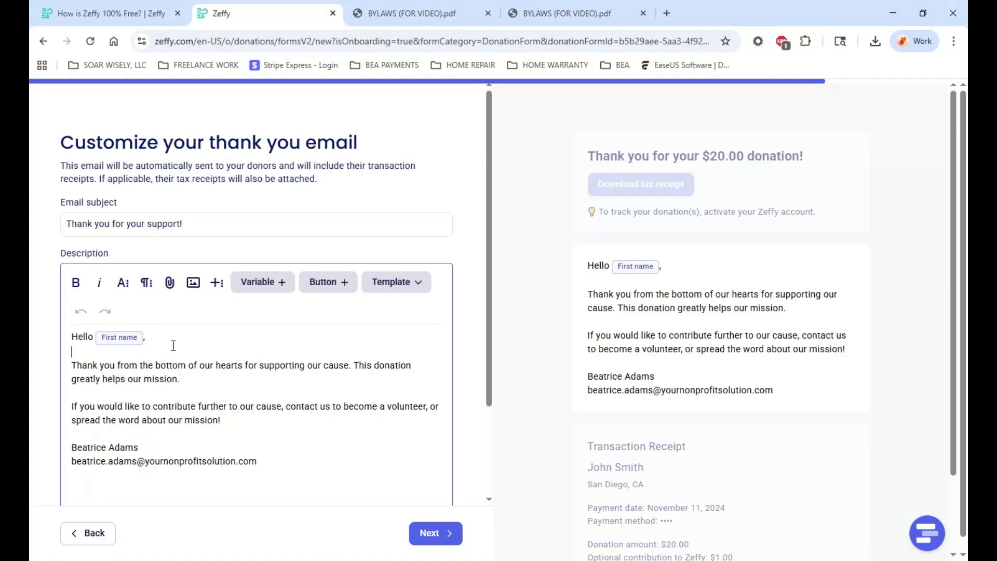
click(109, 337)
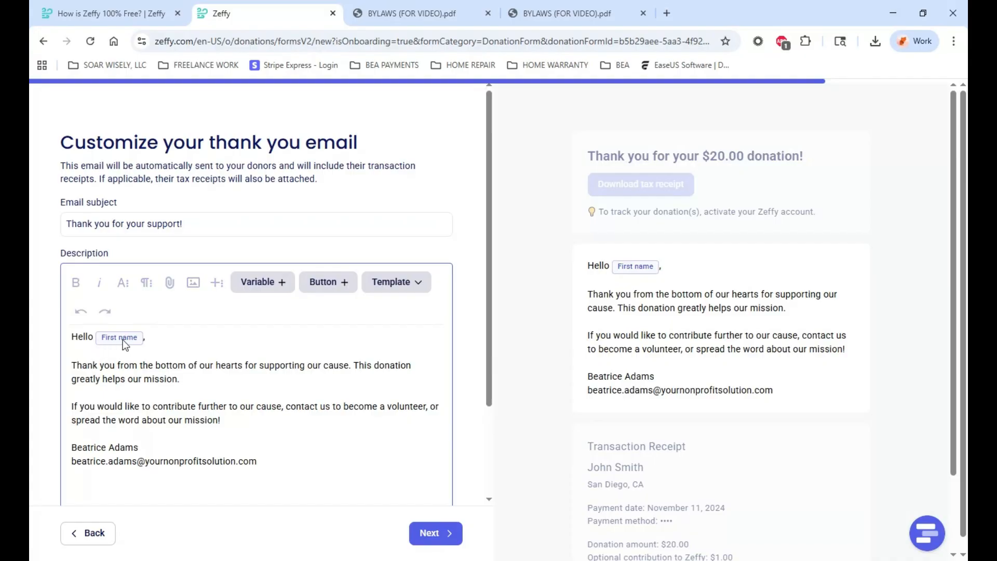
click(147, 338)
click(120, 340)
mouse_move(72, 365)
mouse_down()
mouse_move(182, 379)
mouse_move(306, 457)
mouse_move(313, 376)
mouse_up()
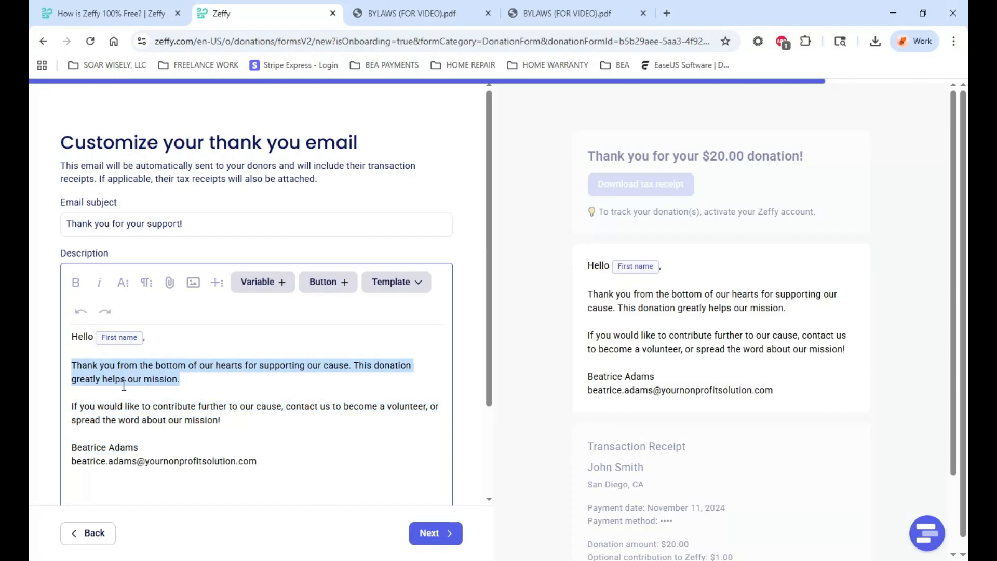
click(177, 377)
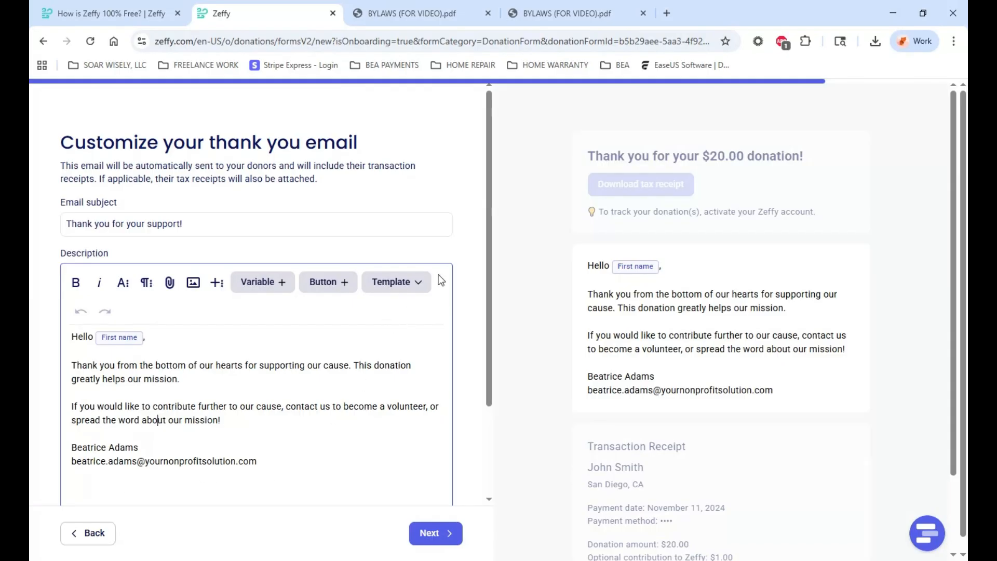
Review the full thank you email, keep its default content, and continue to the advanced settings.
scroll(440, 281, down, 3)
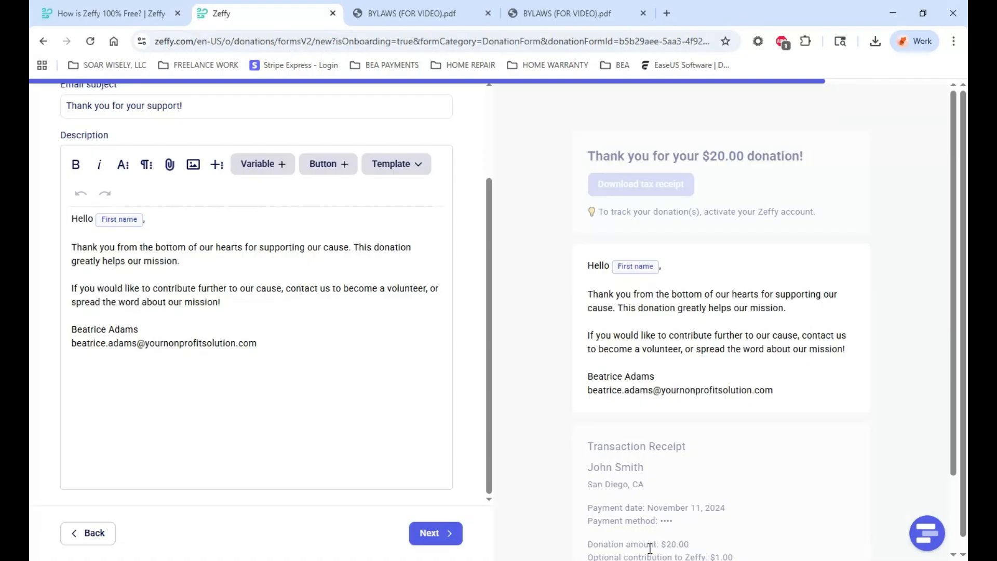
scroll(427, 367, up, 1)
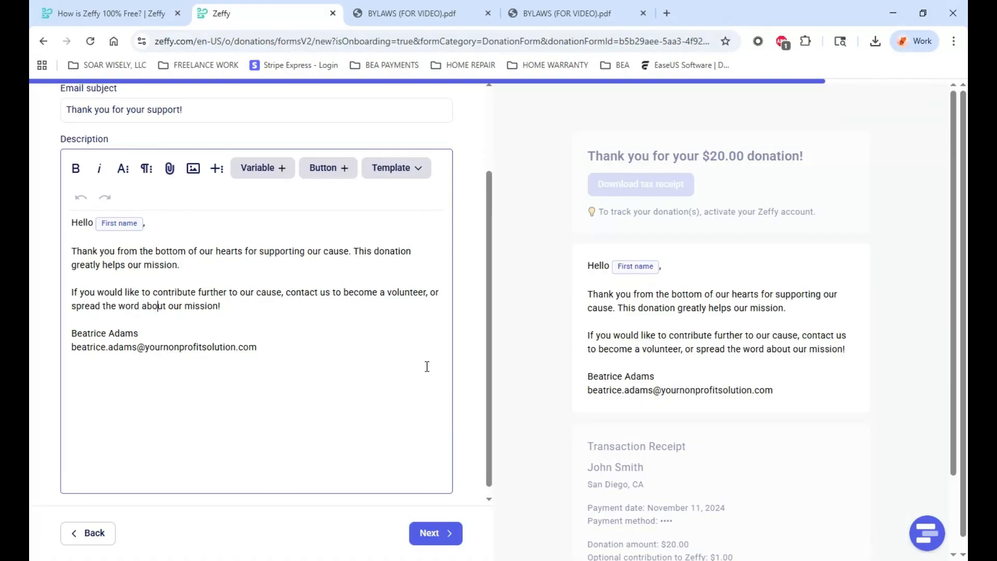
scroll(426, 366, up, 2)
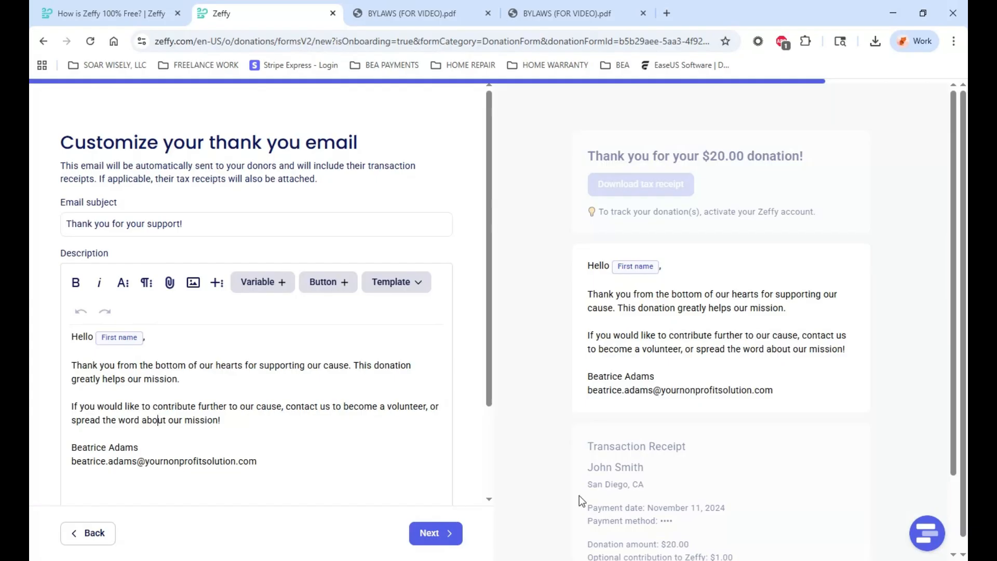
scroll(436, 479, down, 1)
scroll(436, 479, down, 2)
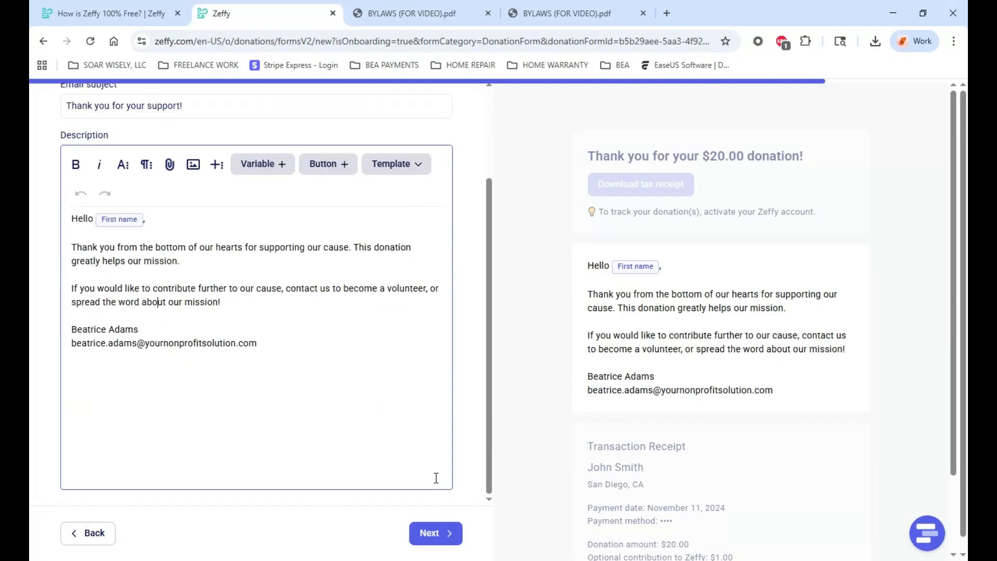
scroll(438, 462, up, 3)
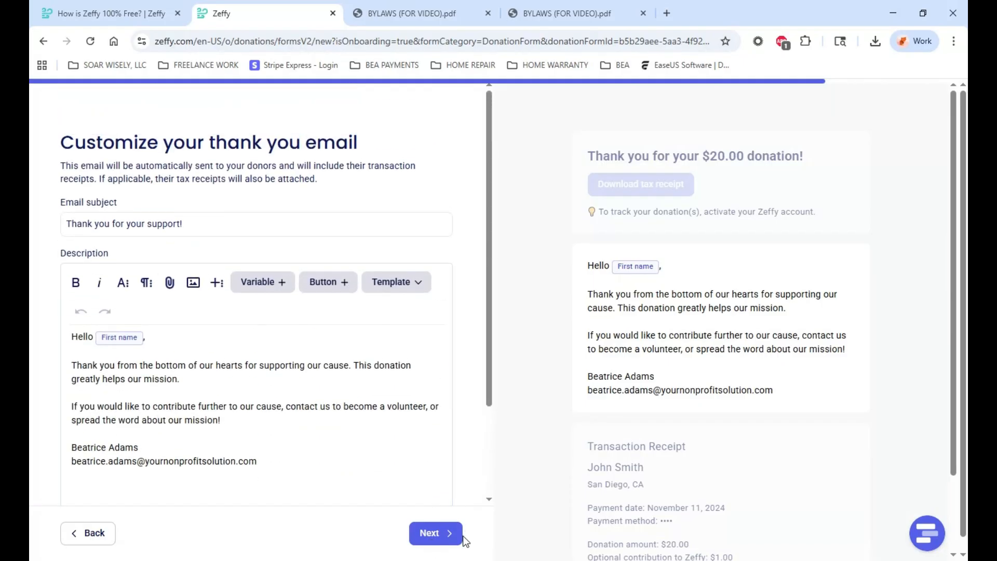
scroll(489, 363, down, 1)
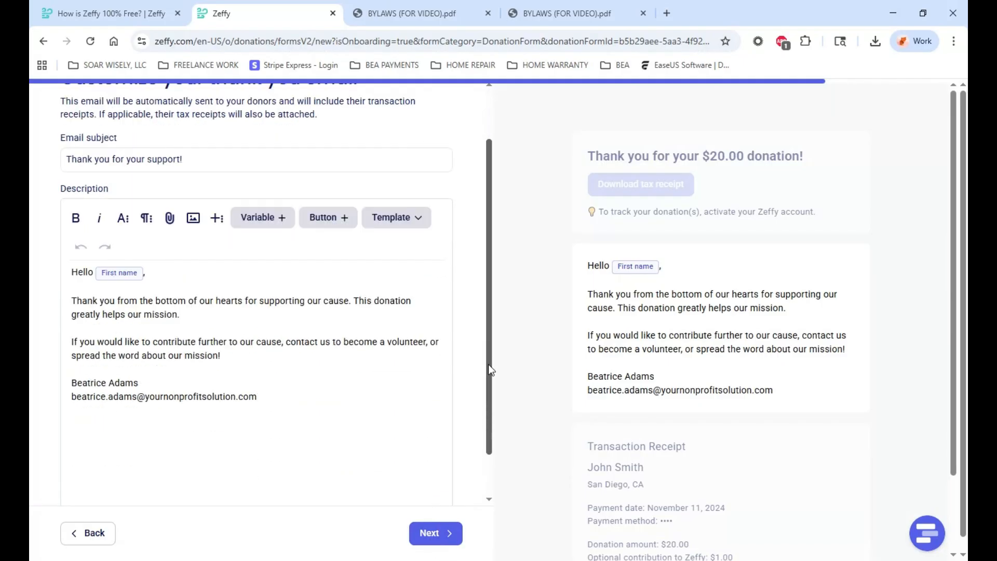
scroll(489, 369, up, 1)
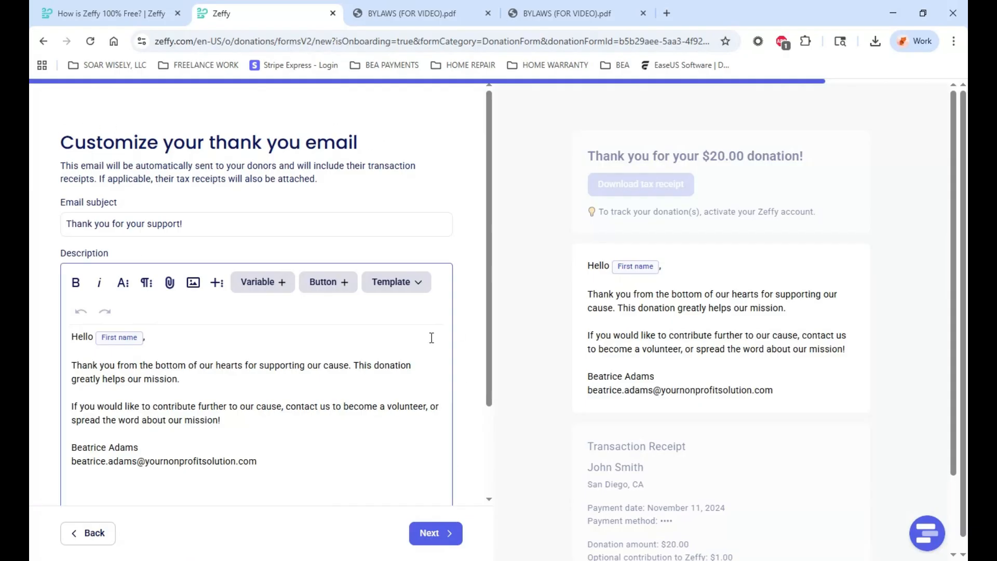
scroll(446, 462, down, 1)
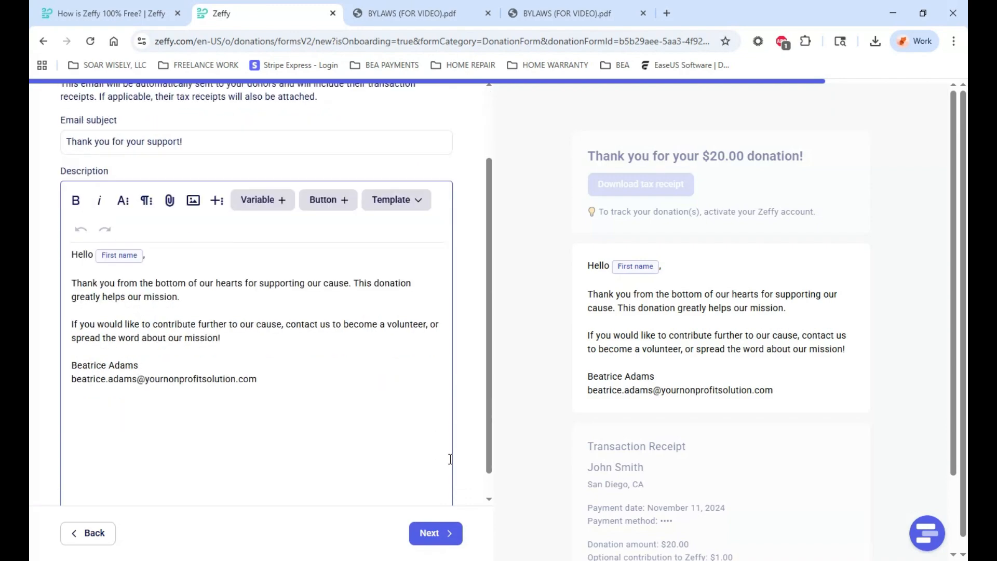
click(428, 532)
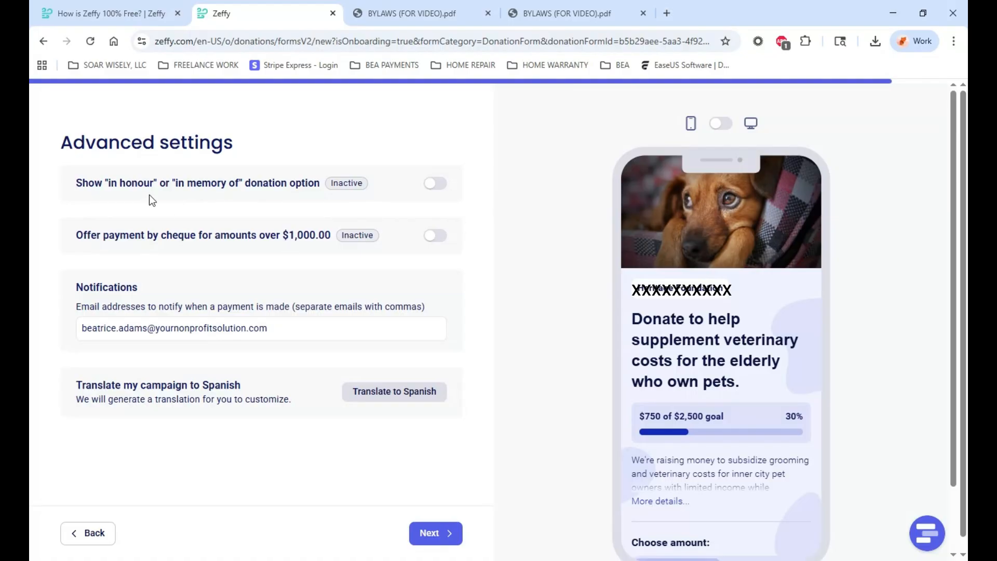
Try the "in honour" or "in memory of" donation option and disable it again.
click(430, 185)
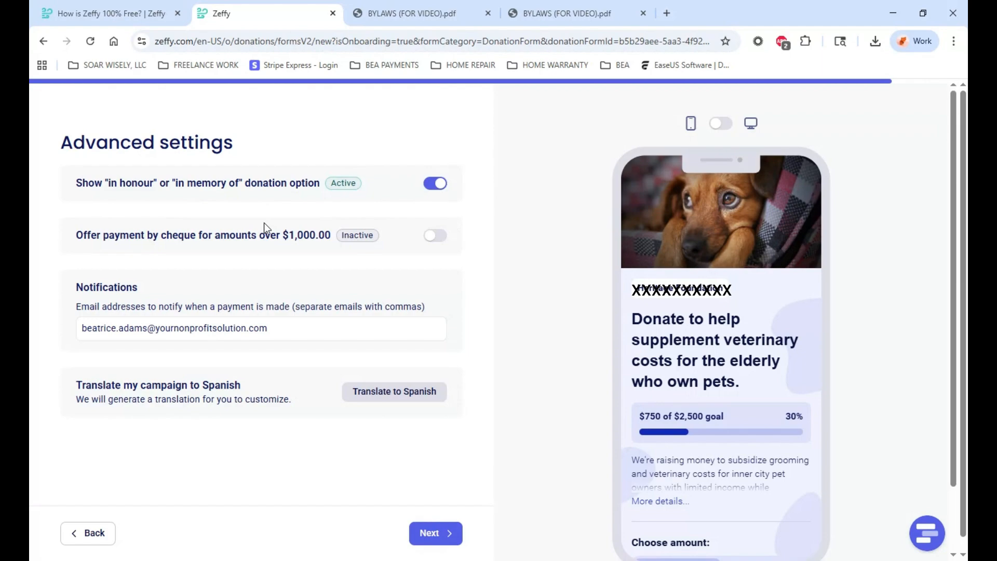
click(441, 186)
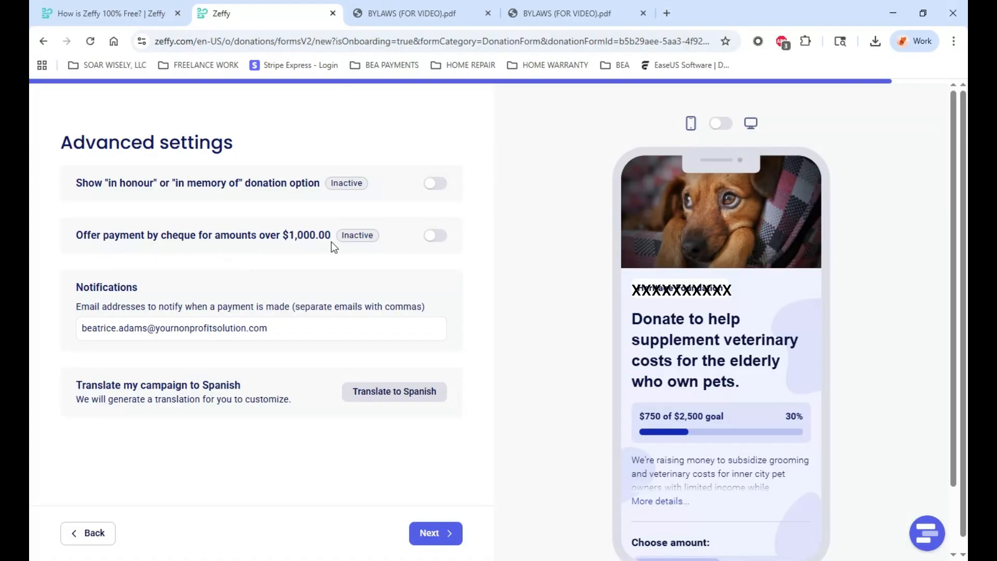
Offer payment by cheque for amounts over $1,000.00, with checks made out to Pretty Paws Foundation, Inc.
click(435, 236)
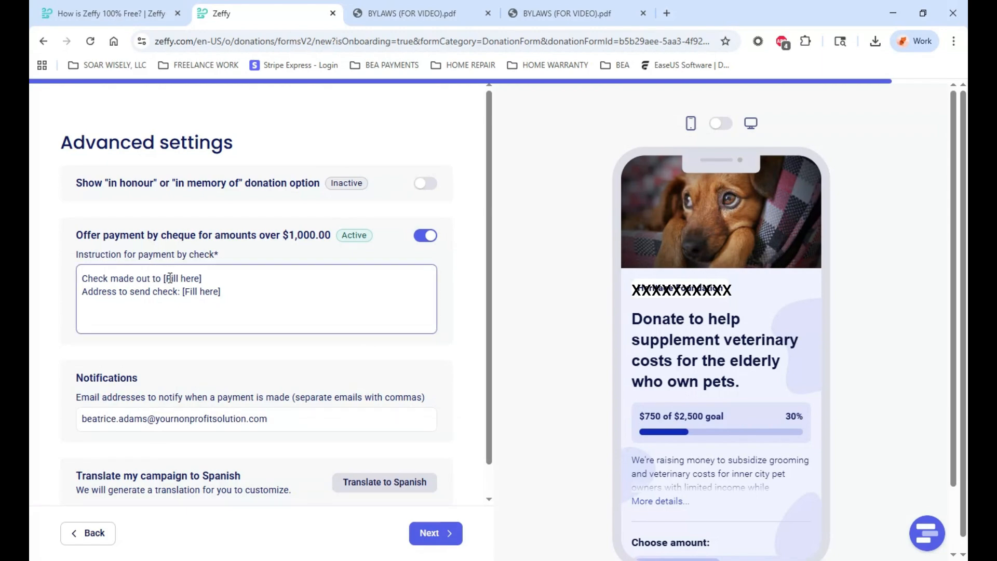
click(195, 278)
key(BackSpace)
key(BackSpace)
key(BackSpace)
key(BackSpace)
key(BackSpace)
key(BackSpace)
key(BackSpace)
key(BackSpace)
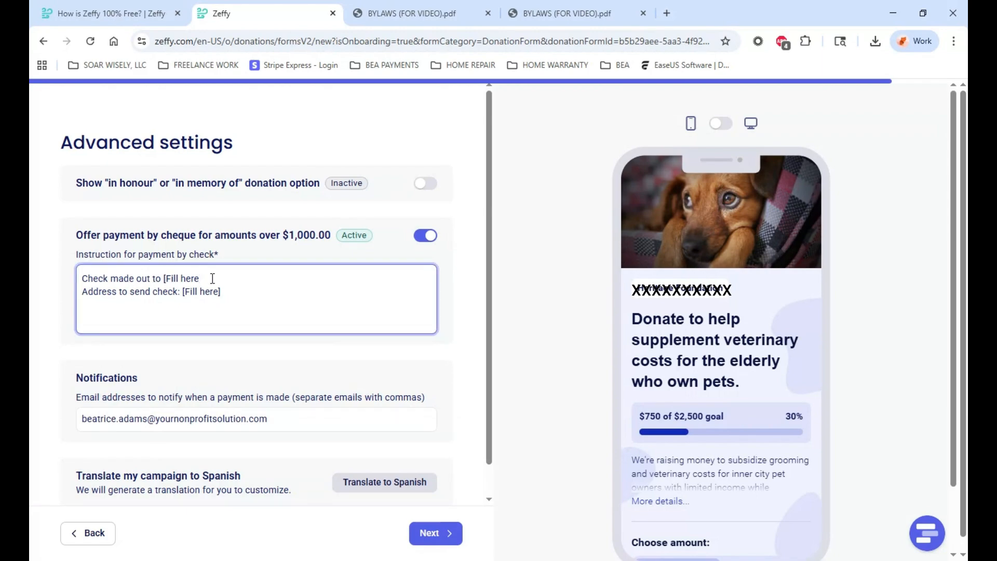
key(BackSpace)
key(BackSpace)
key(BackSpace)
text(Pretty Paws Foundation, Inc.)
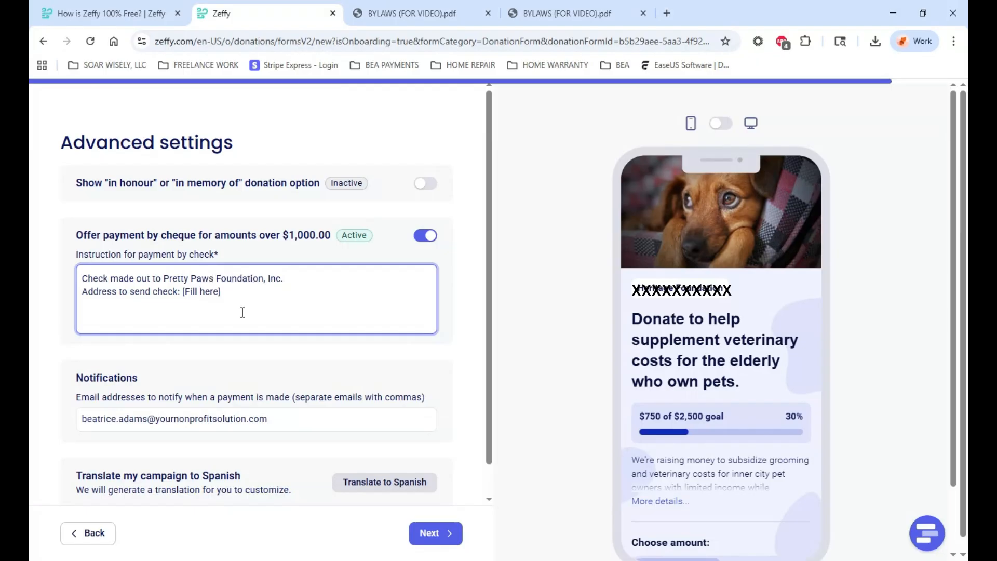
Replace the address placeholder in the check payment instructions with the foundation's full mailing address.
click(229, 298)
key(BackSpace)
key(BackSpace)
key(BackSpace)
key(BackSpace)
key(BackSpace)
key(BackSpace)
key(BackSpace)
key(BackSpace)
key(BackSpace)
key(BackSpace)
key(BackSpace)
text(123 Anytown St,)
text(Kalamazoo, NC )
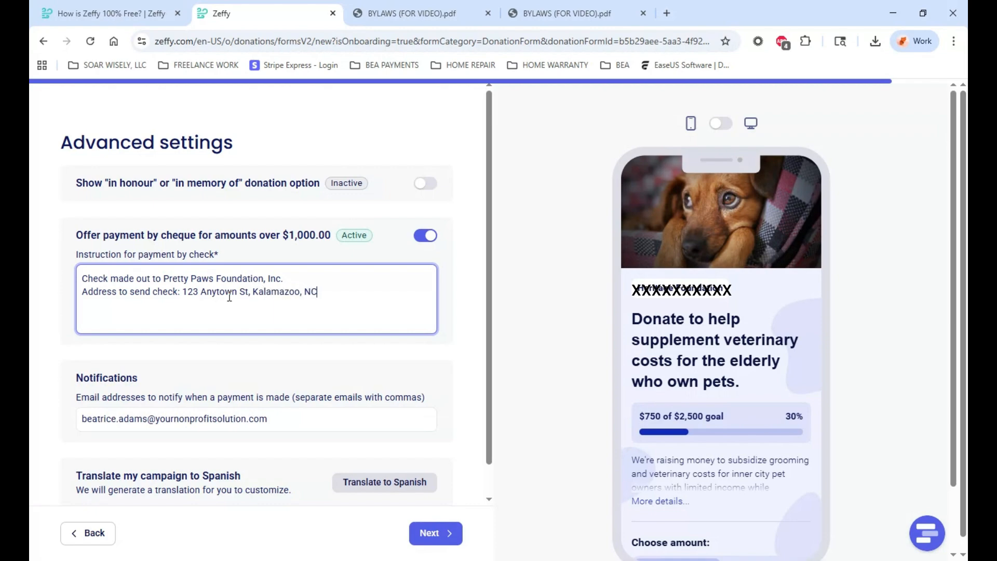
text(24567)
Examine the notifications setting and the email address field for payment alerts.
scroll(479, 354, down, 1)
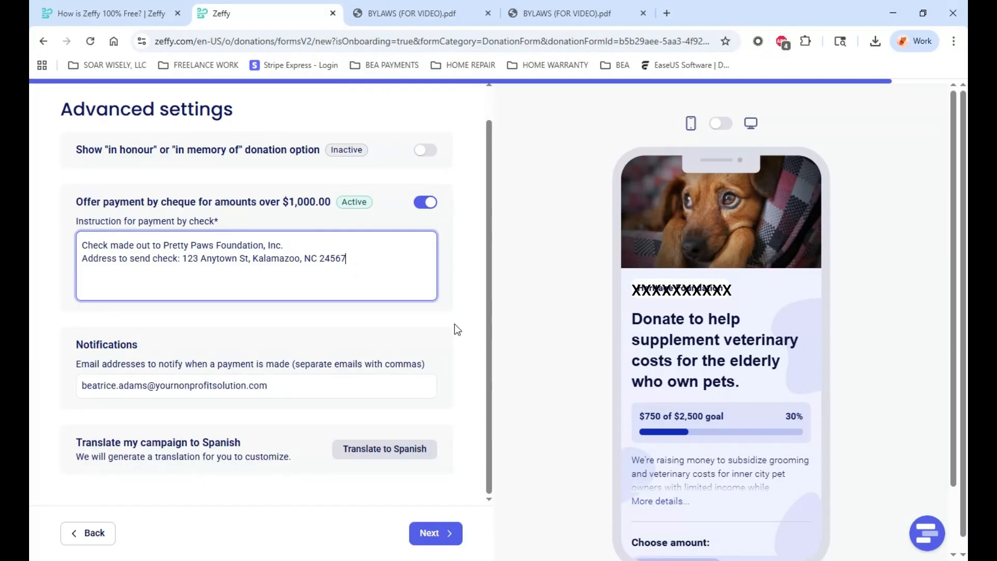
scroll(456, 343, down, 1)
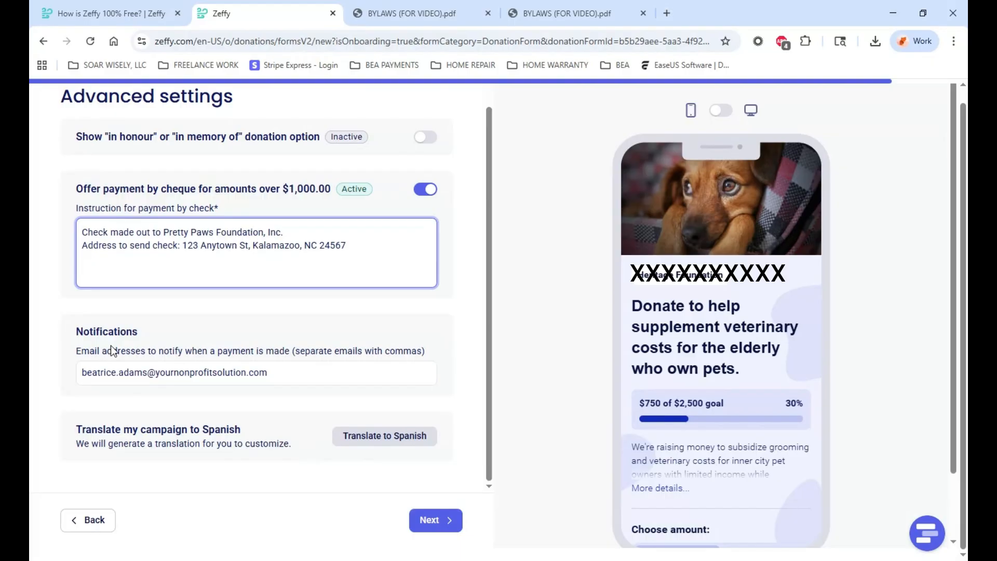
click(130, 352)
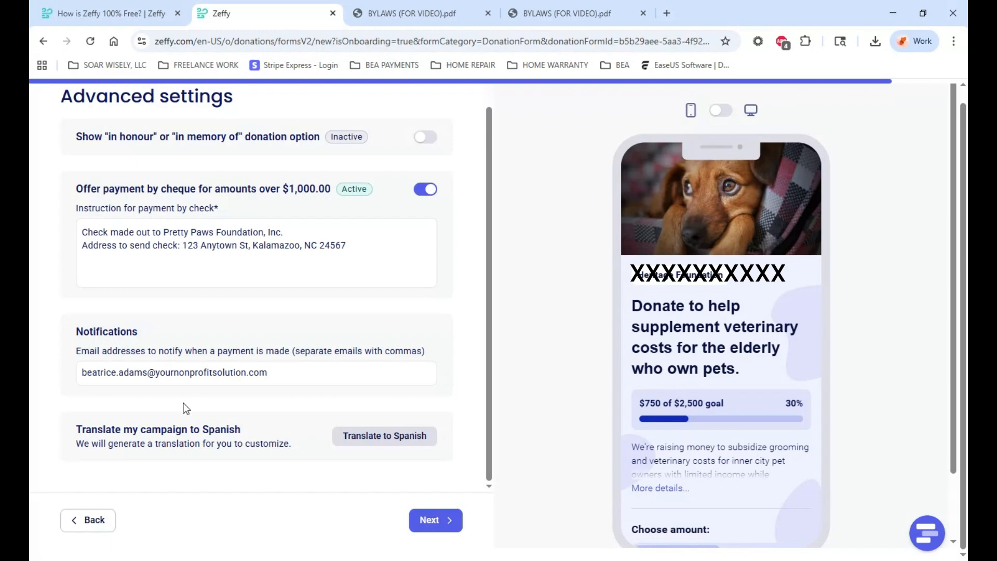
click(128, 377)
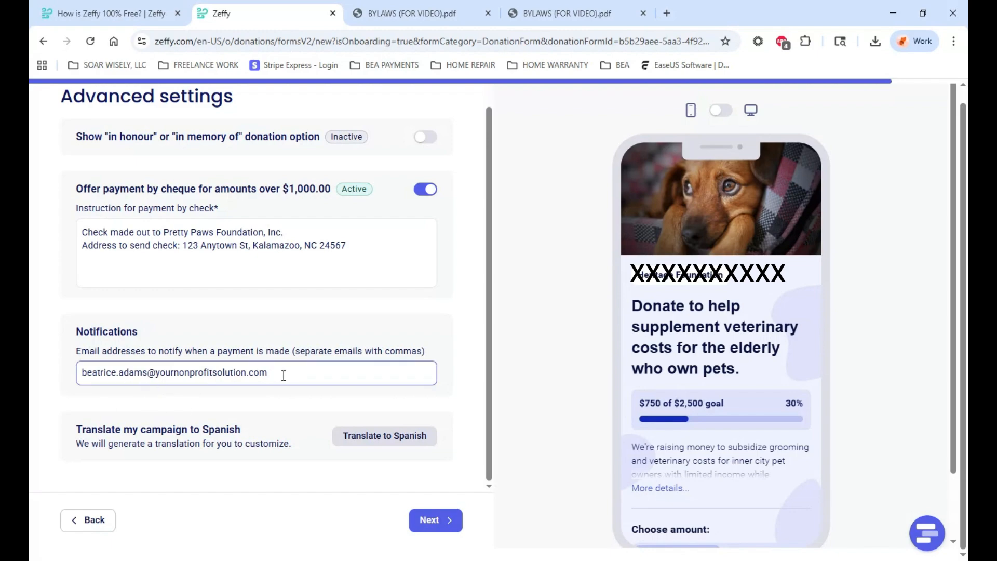
Generate the Spanish translation of the campaign and review its translated title and description beside the English fields.
click(407, 325)
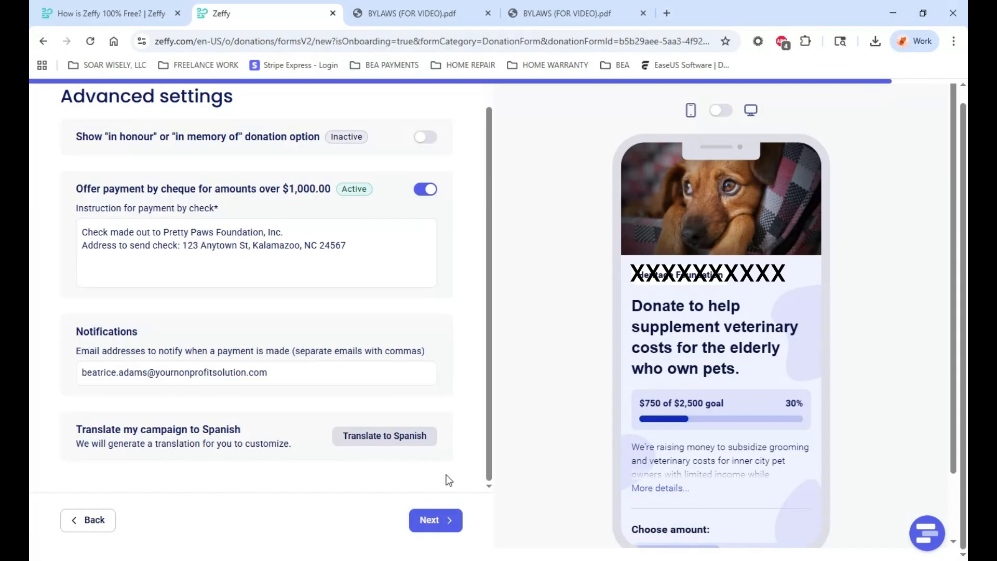
click(411, 444)
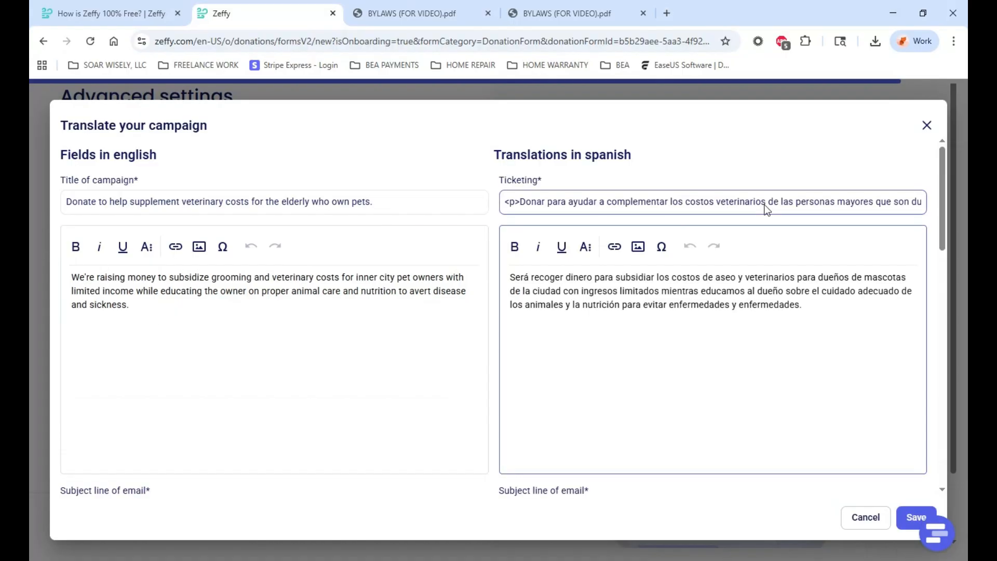
click(857, 316)
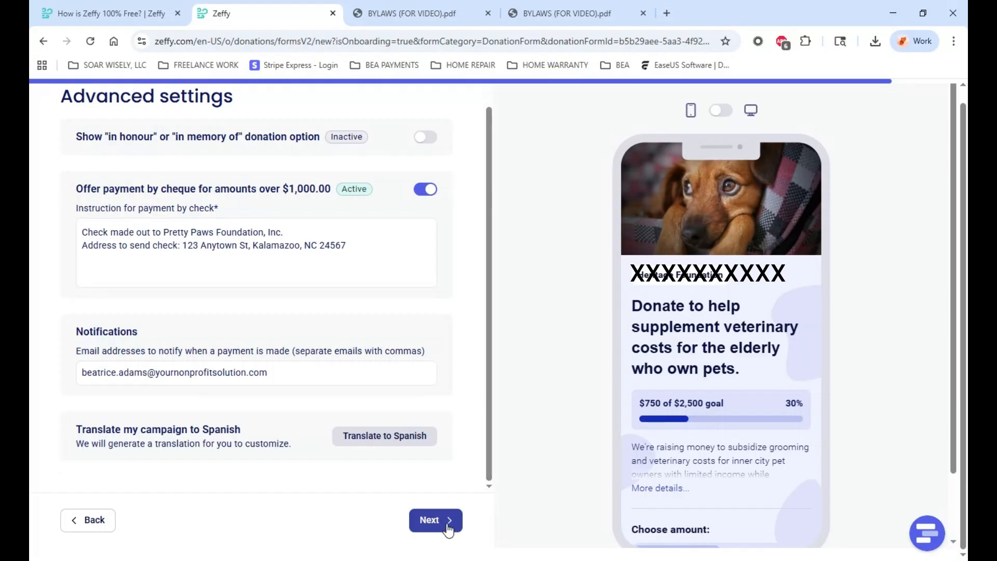
Complete the campaign setup from the advanced settings and continue to the dashboard's campaign overview.
click(448, 529)
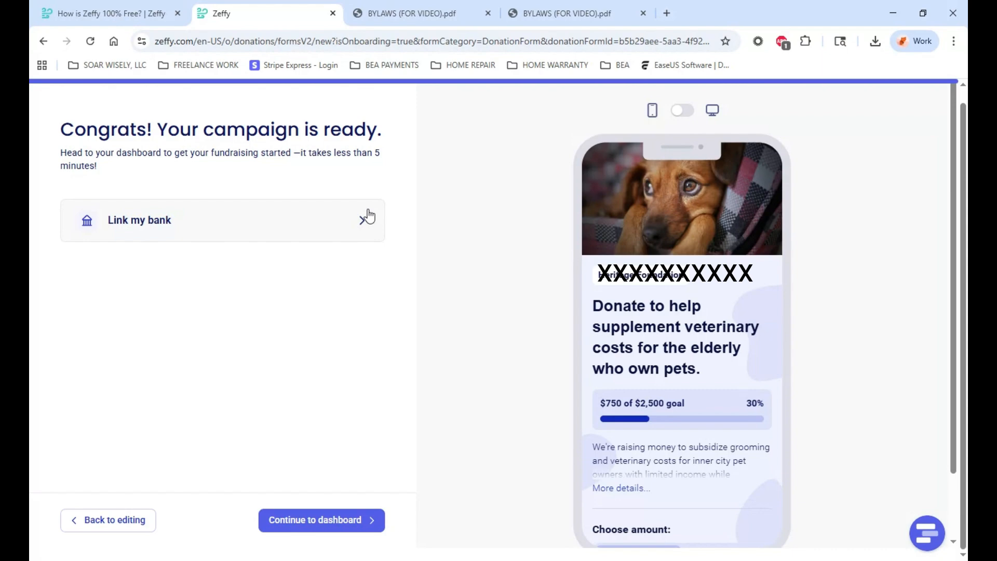
click(358, 521)
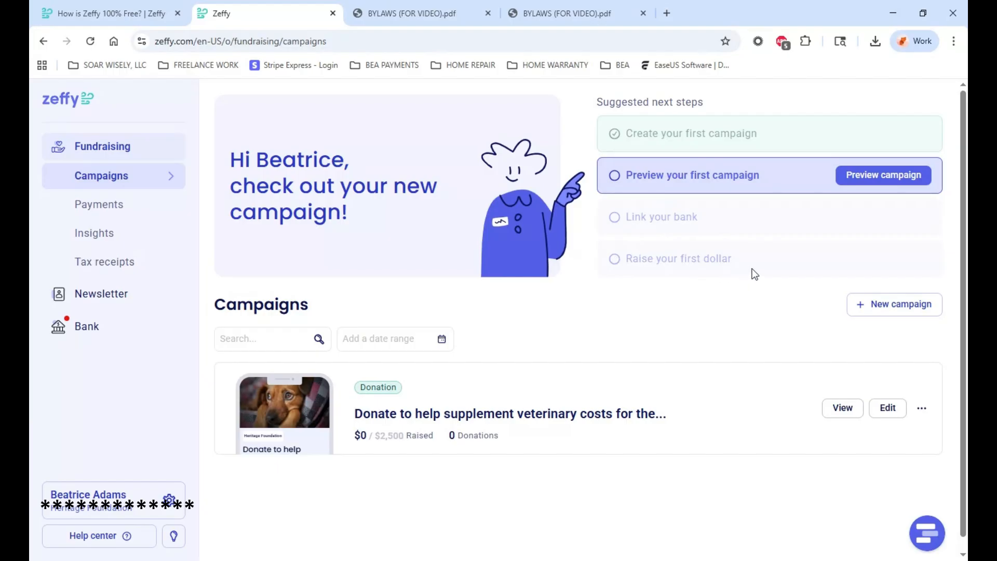
scroll(761, 275, down, 1)
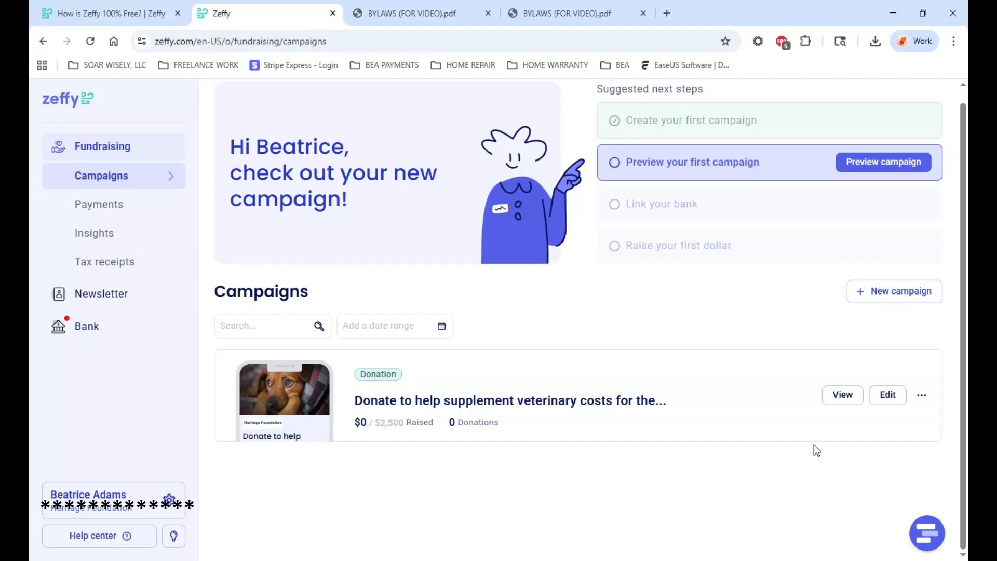
scroll(755, 390, up, 1)
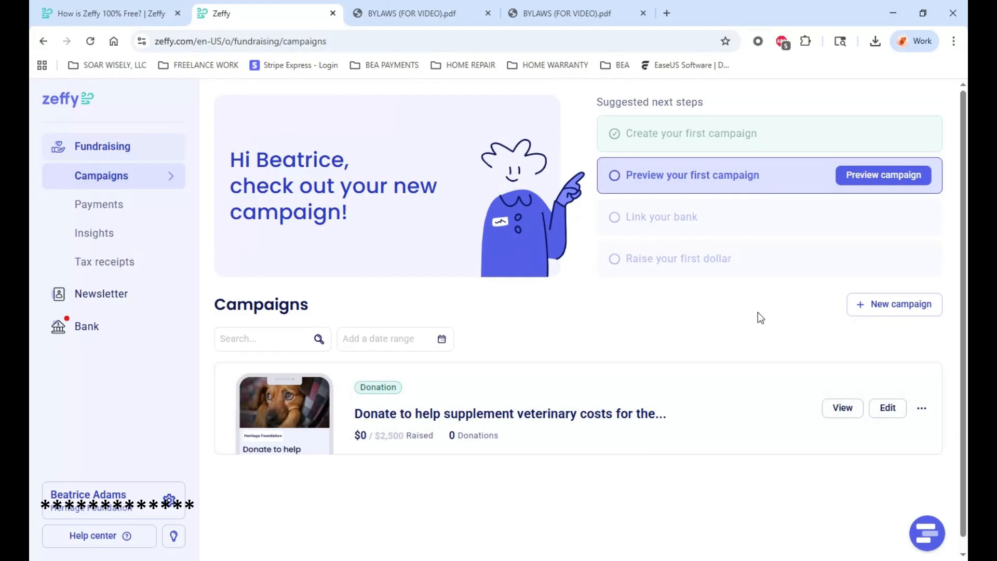